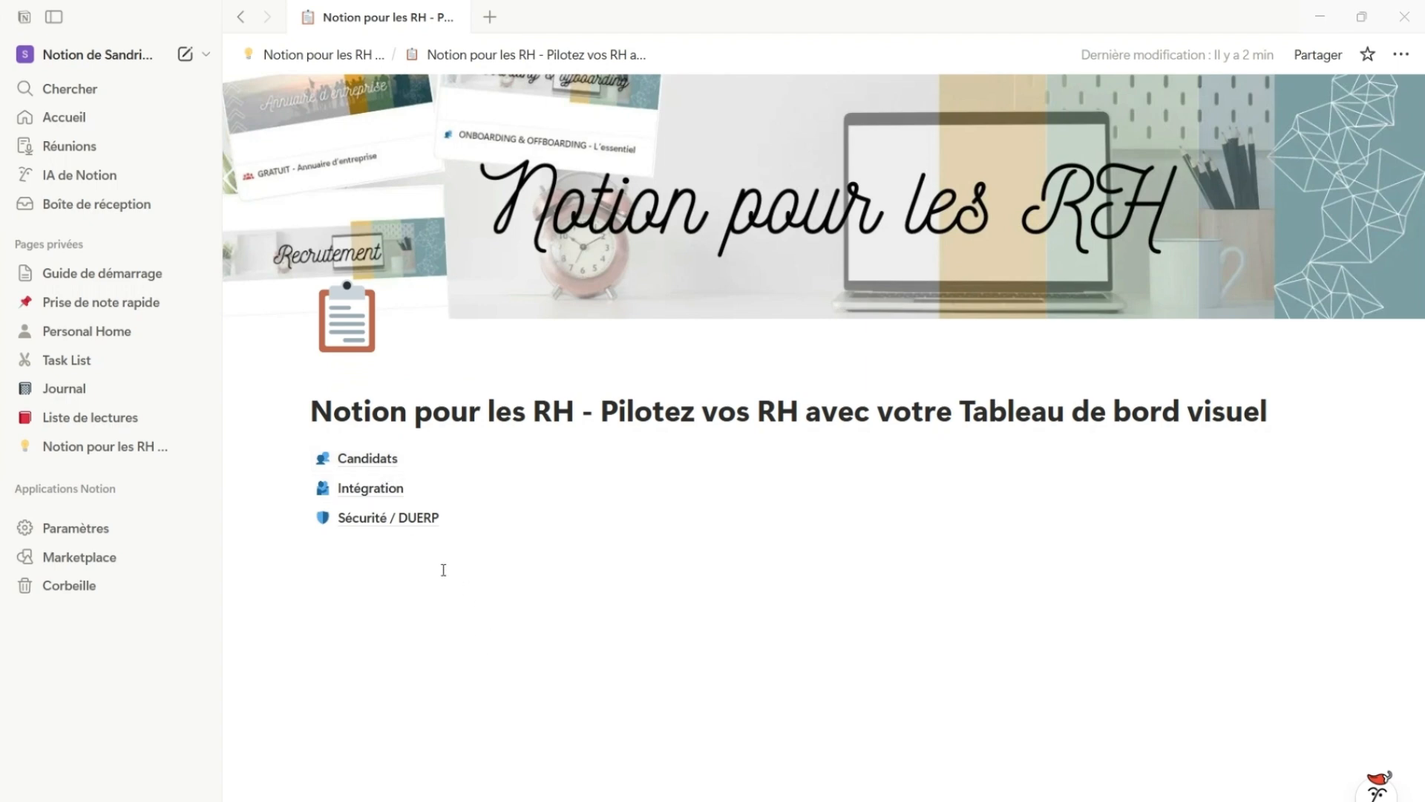
Open the Candidats database to view its records, and return to the dashboard page
click(373, 457)
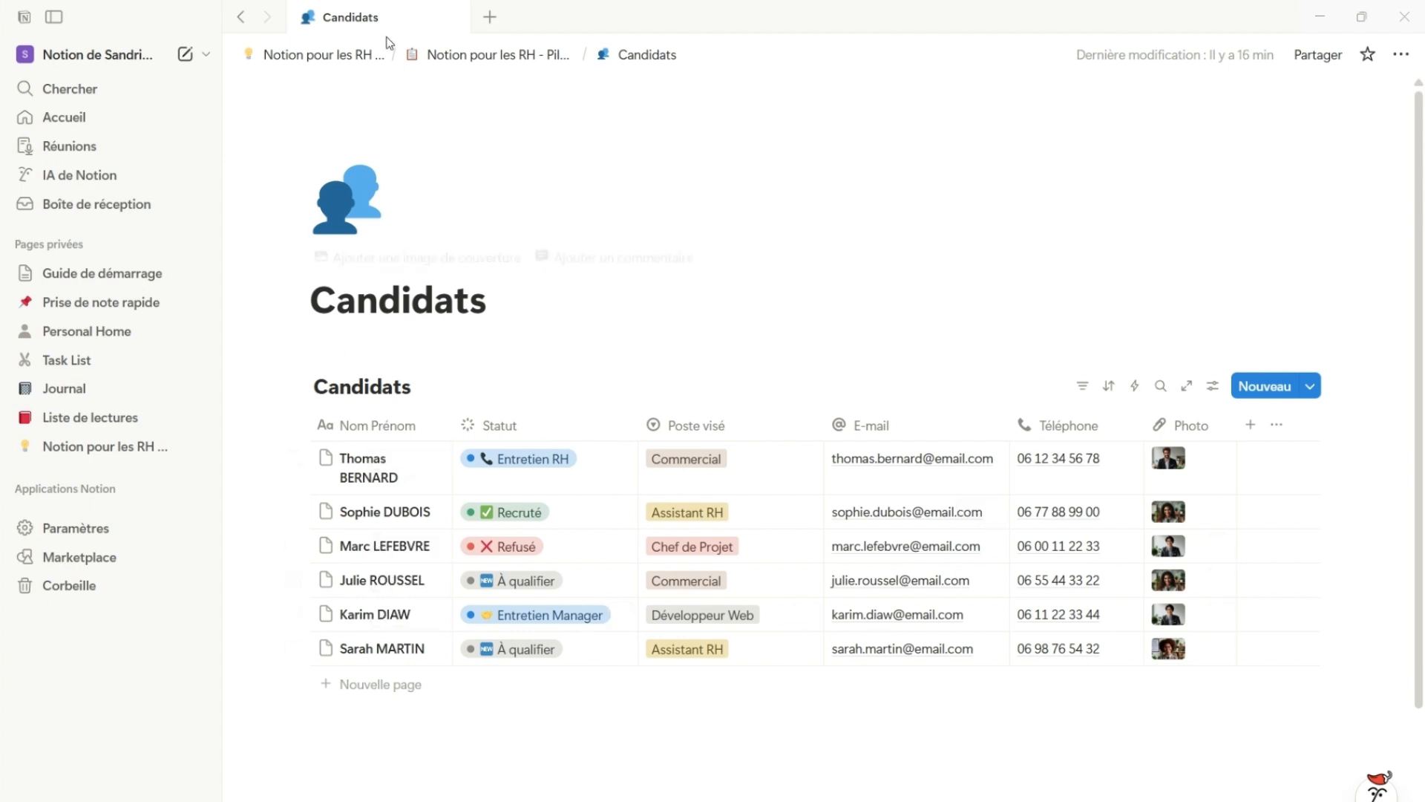
click(453, 55)
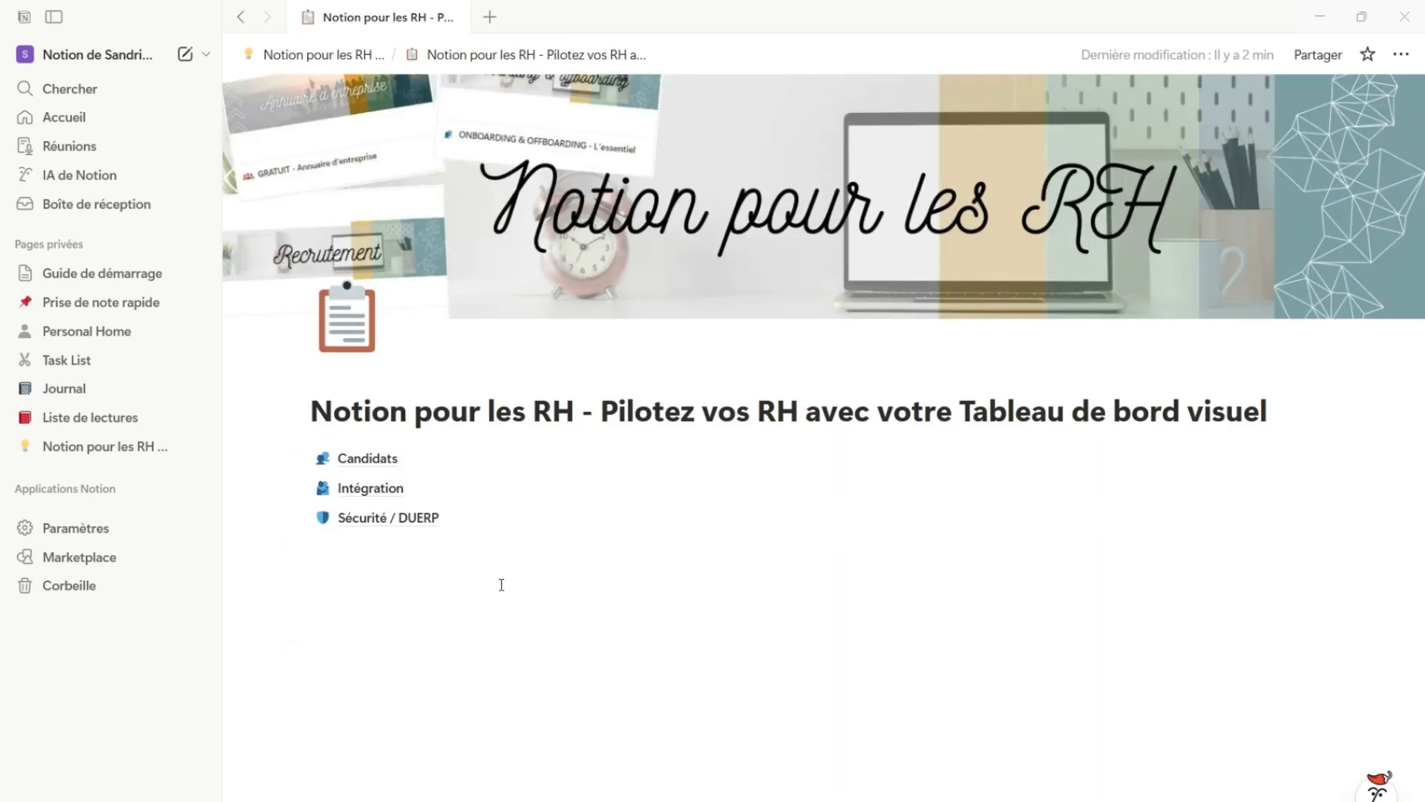
Add a level 1 heading "🚀 Tableau de bord RH" below the database links, and colour its text blue
click(501, 585)
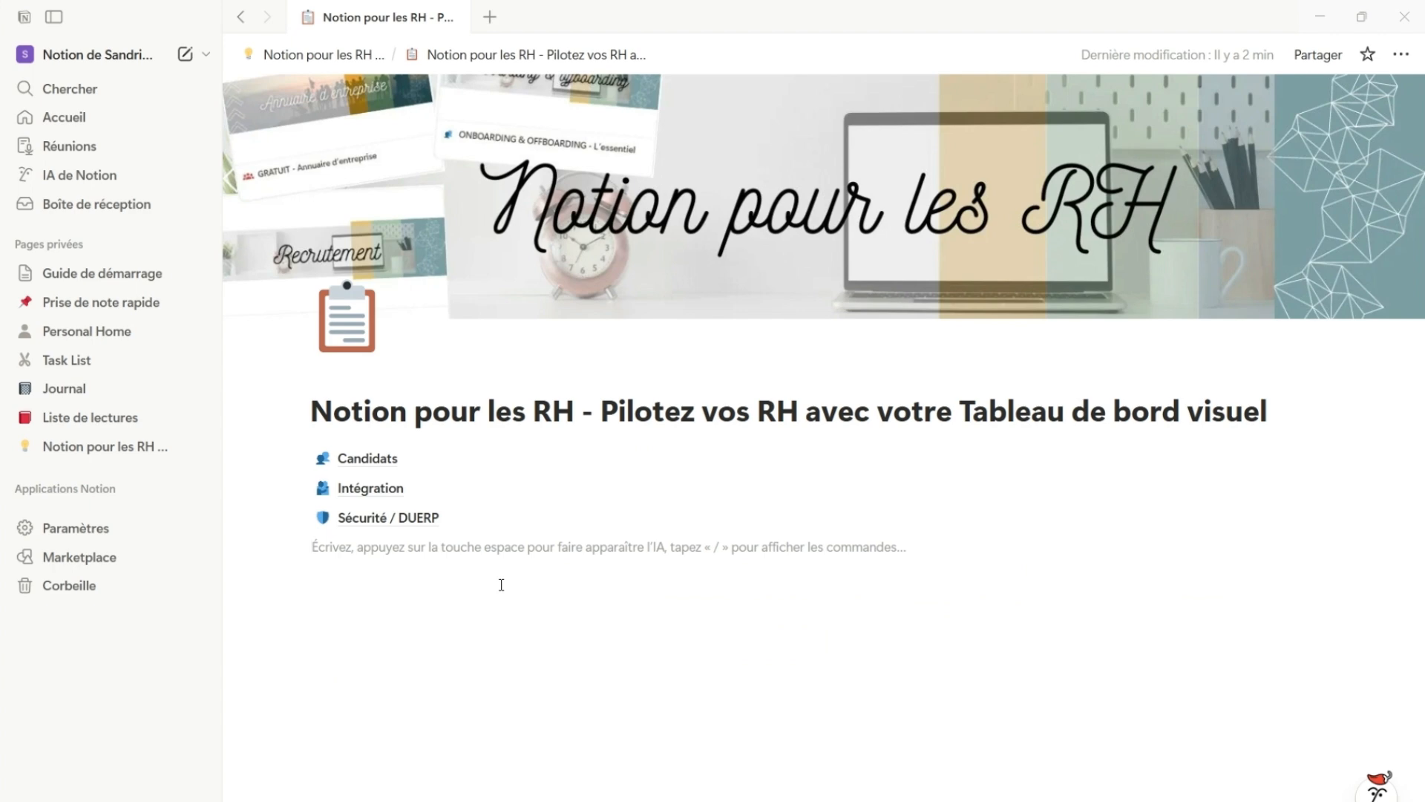
key(Return)
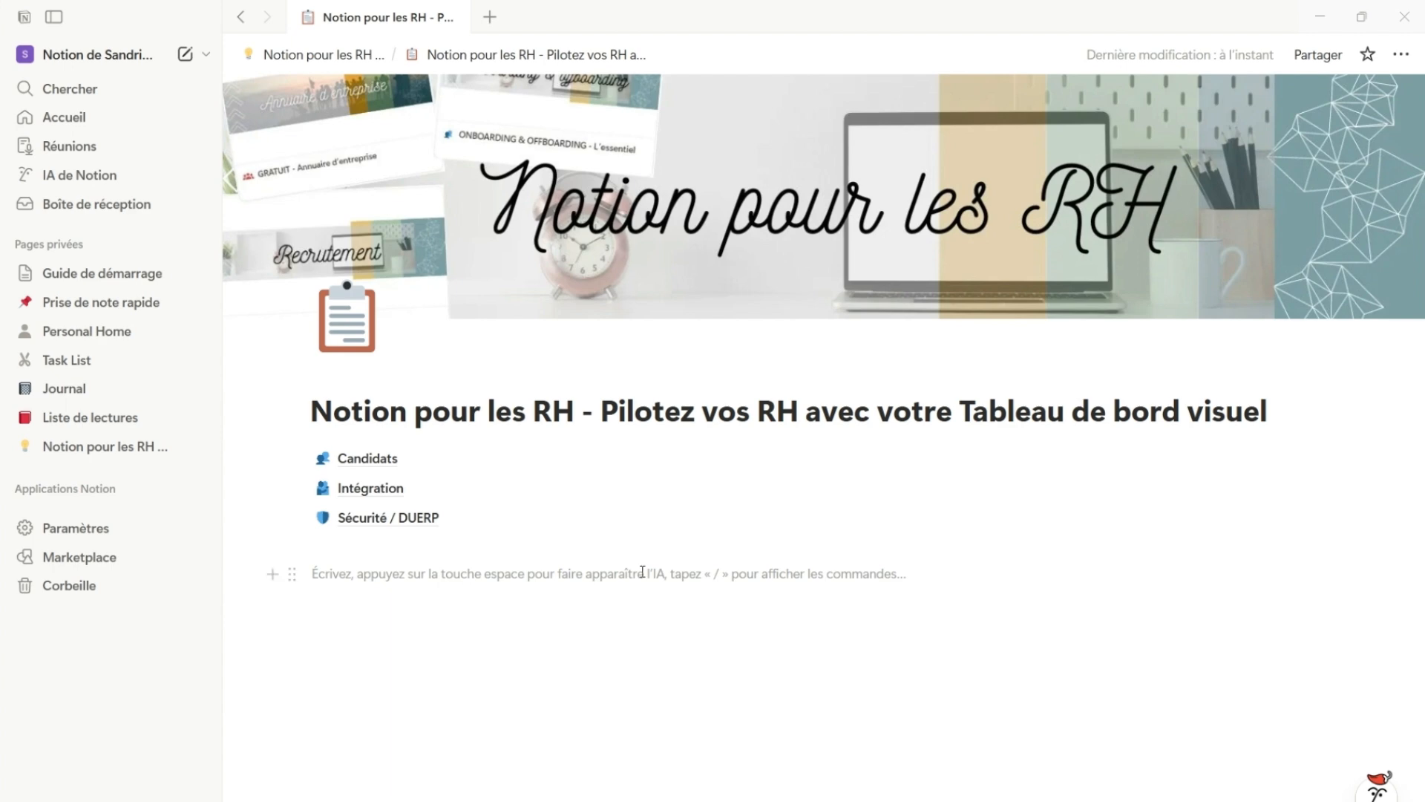
text(/)
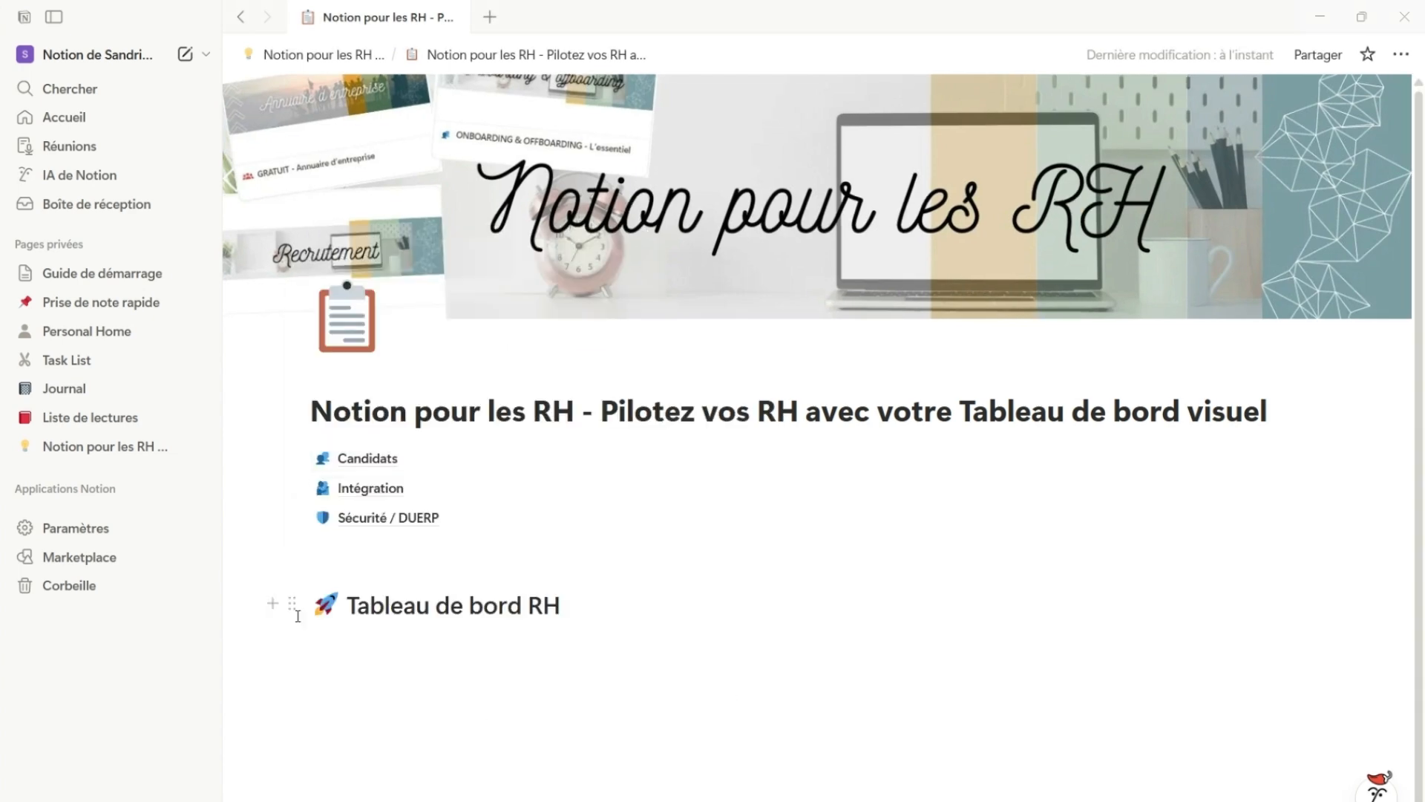
click(293, 603)
mouse_move(185, 507)
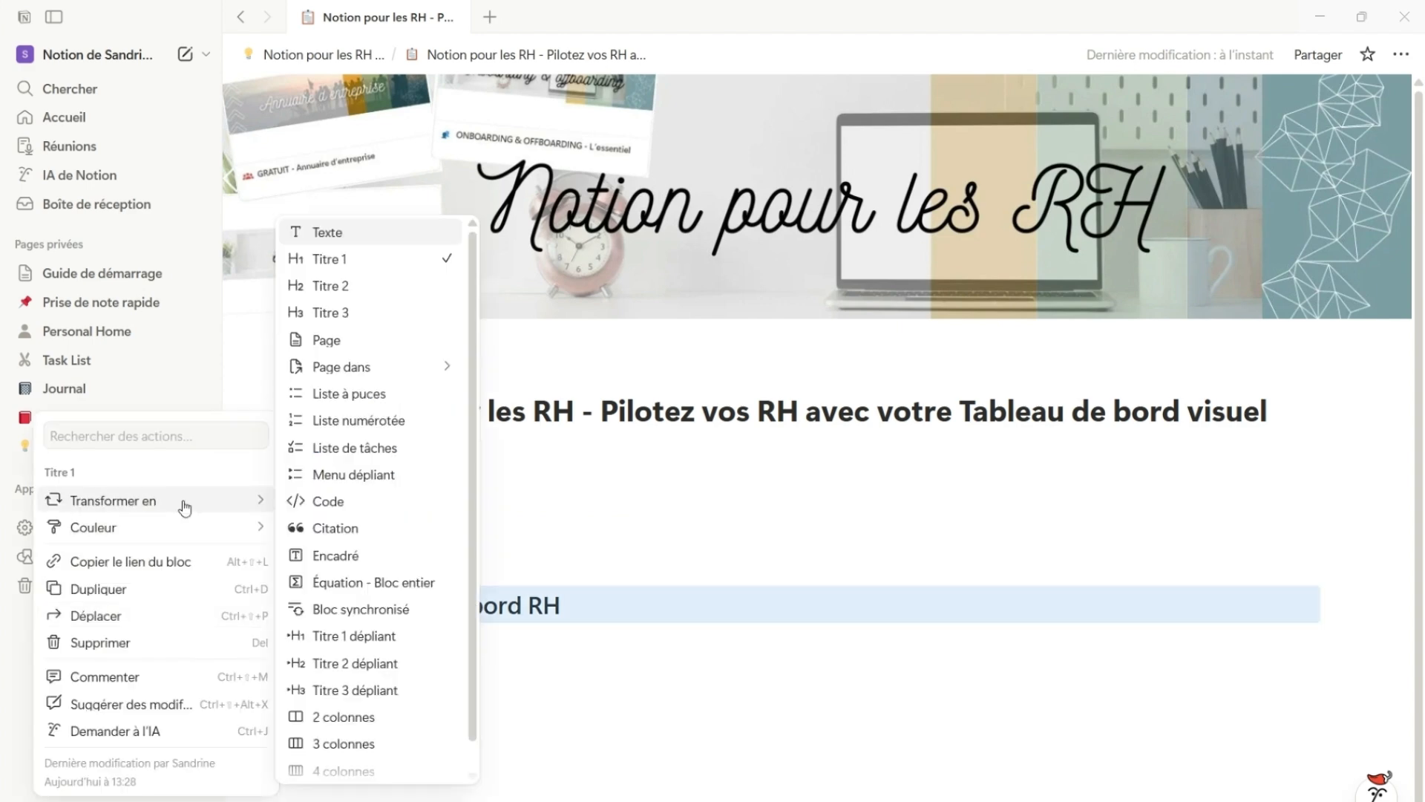
click(361, 523)
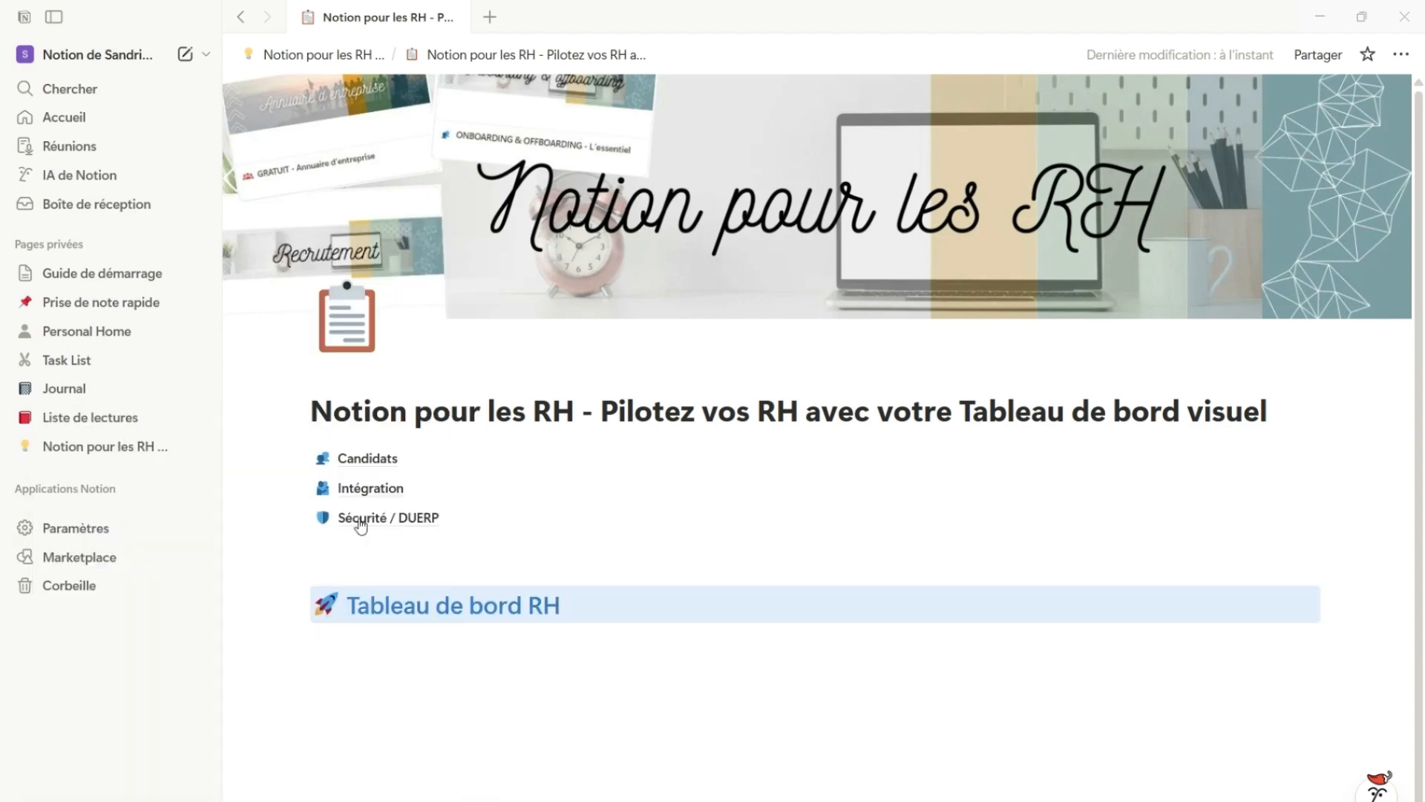
Insert a two-column layout below the dashboard heading, with "Recrutement" in the first column and "Onboarding" in the second
click(361, 643)
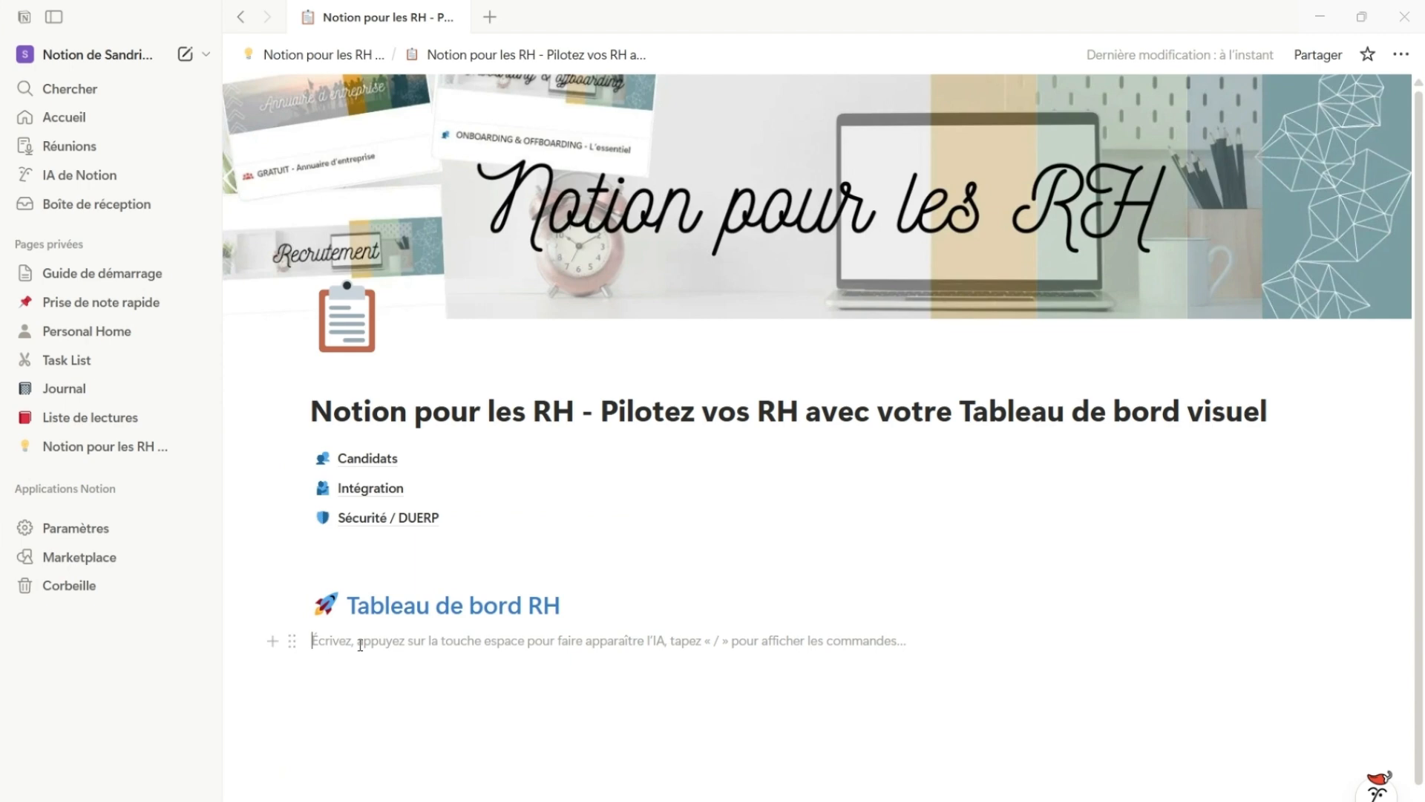
key(Return)
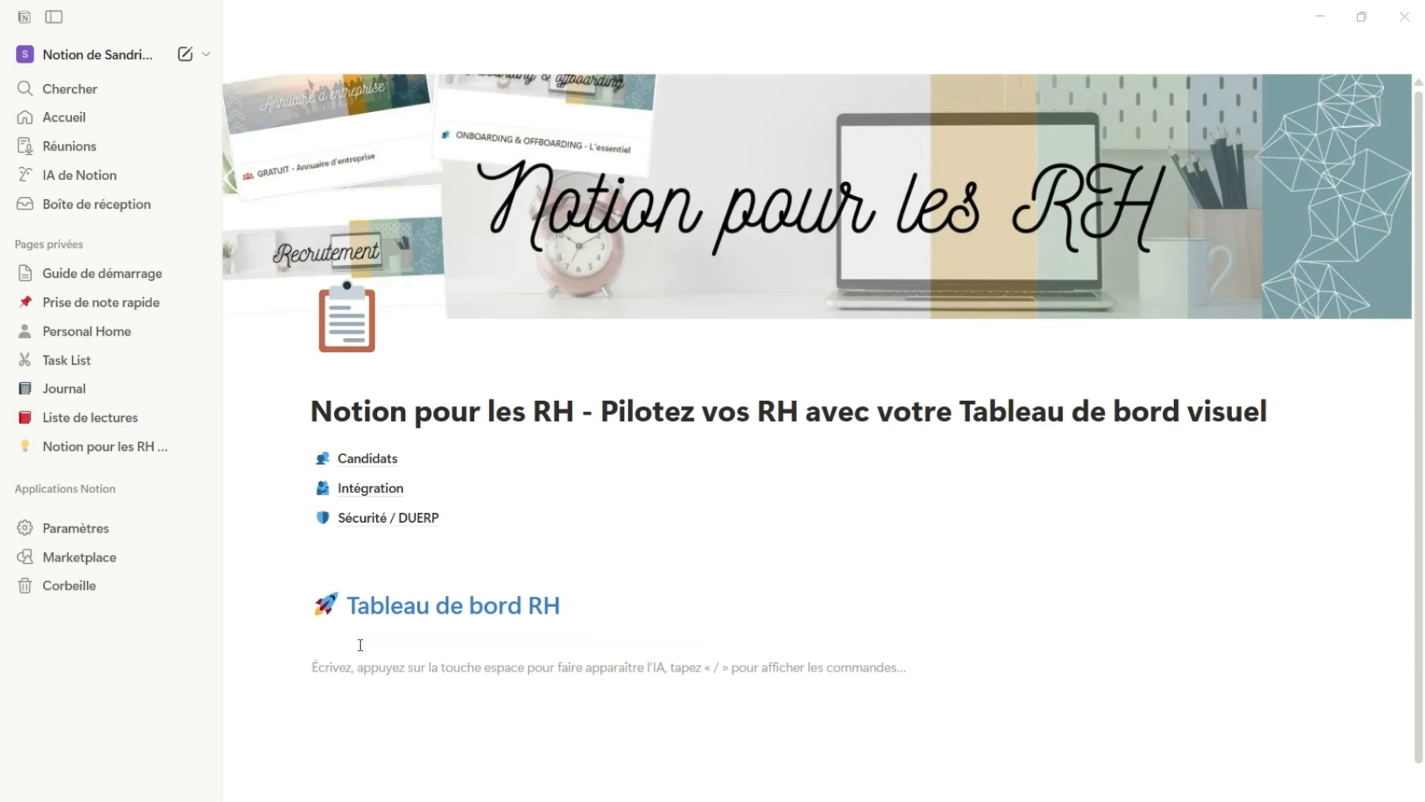
text(/2)
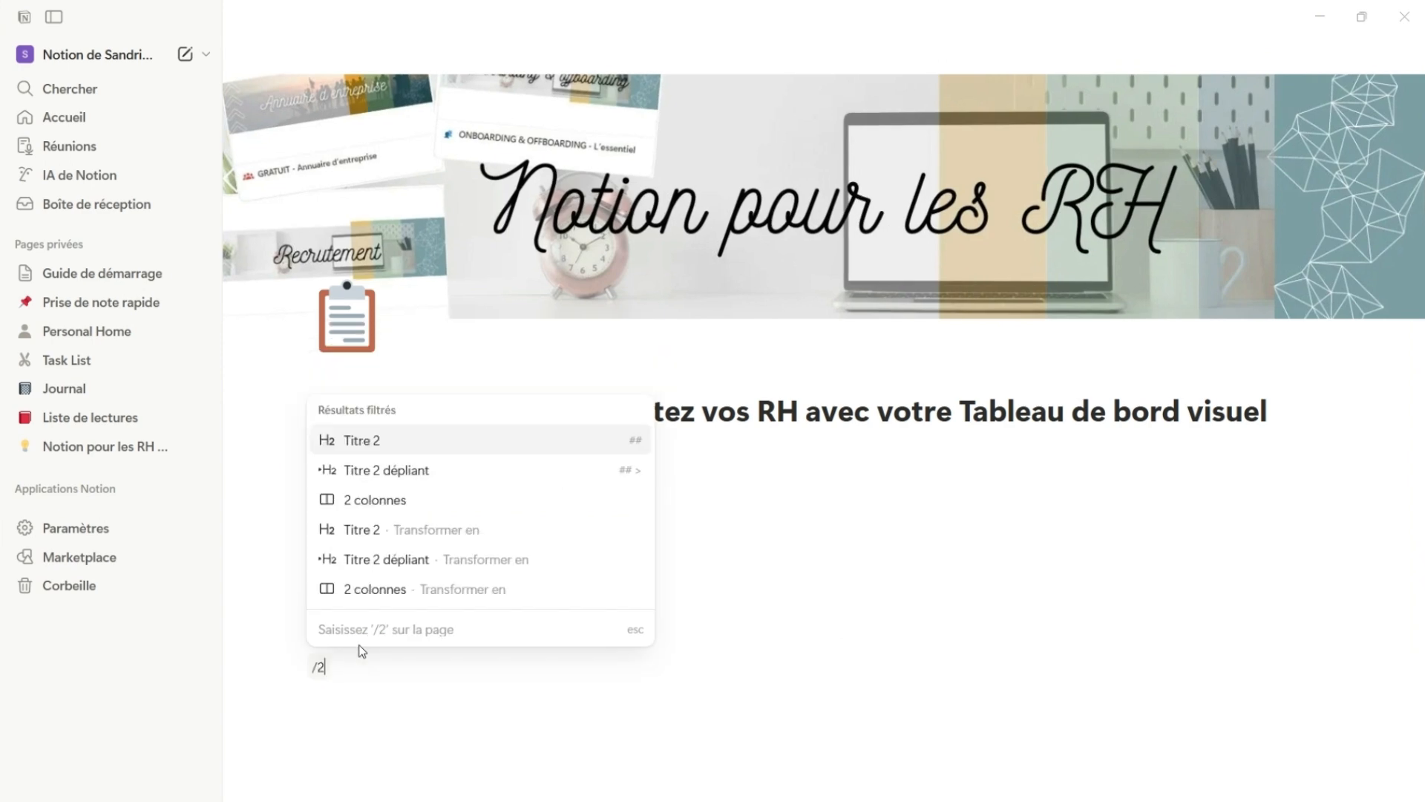
click(410, 496)
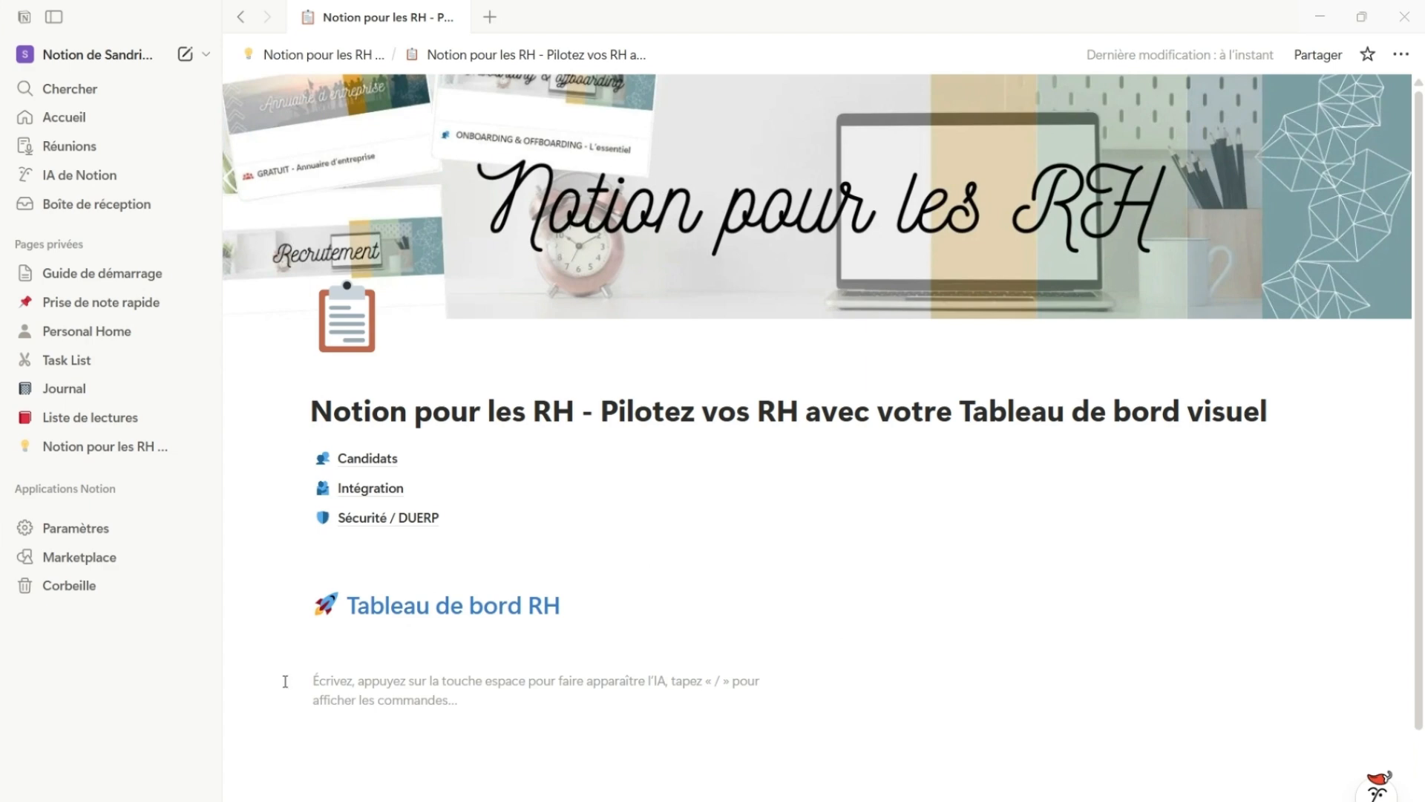
text(Recrutement)
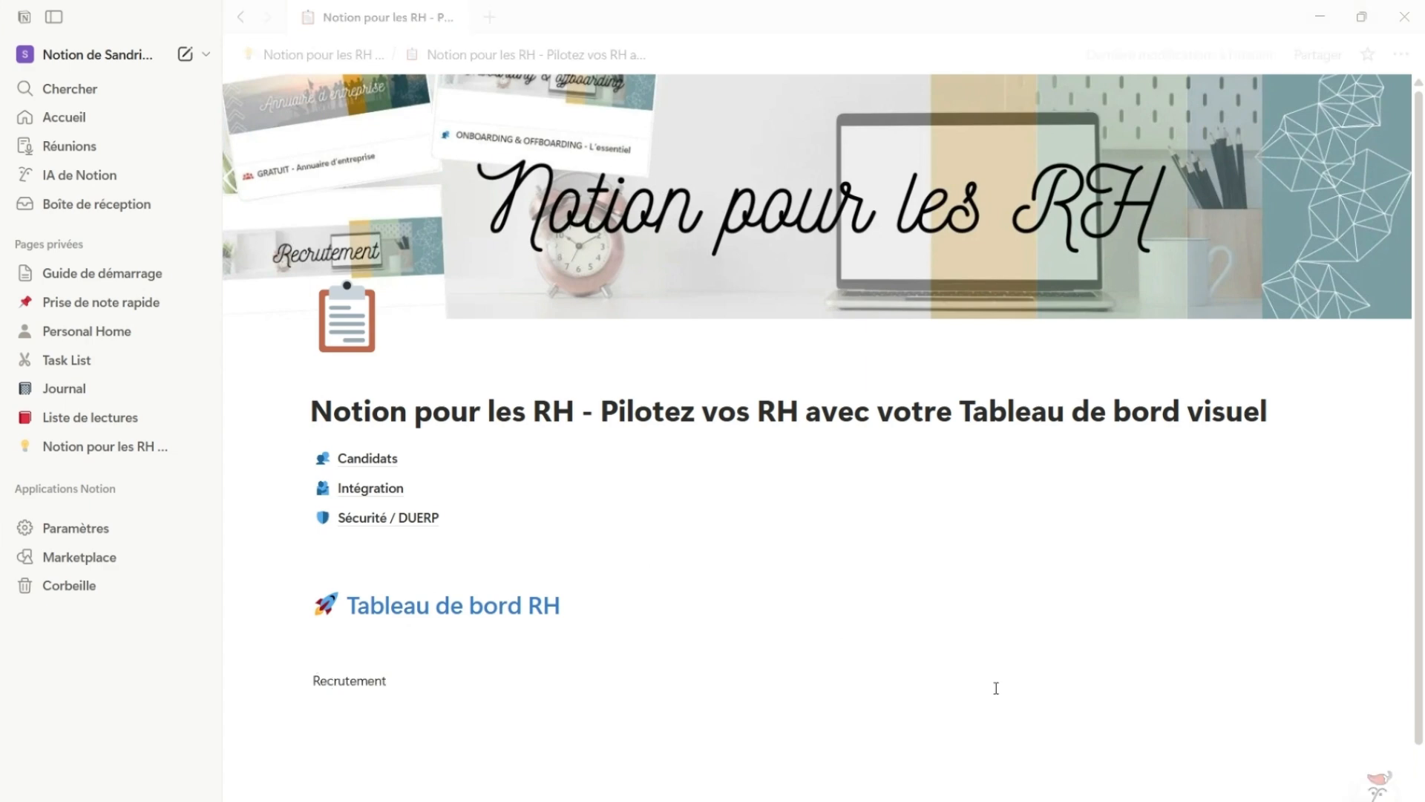
click(956, 677)
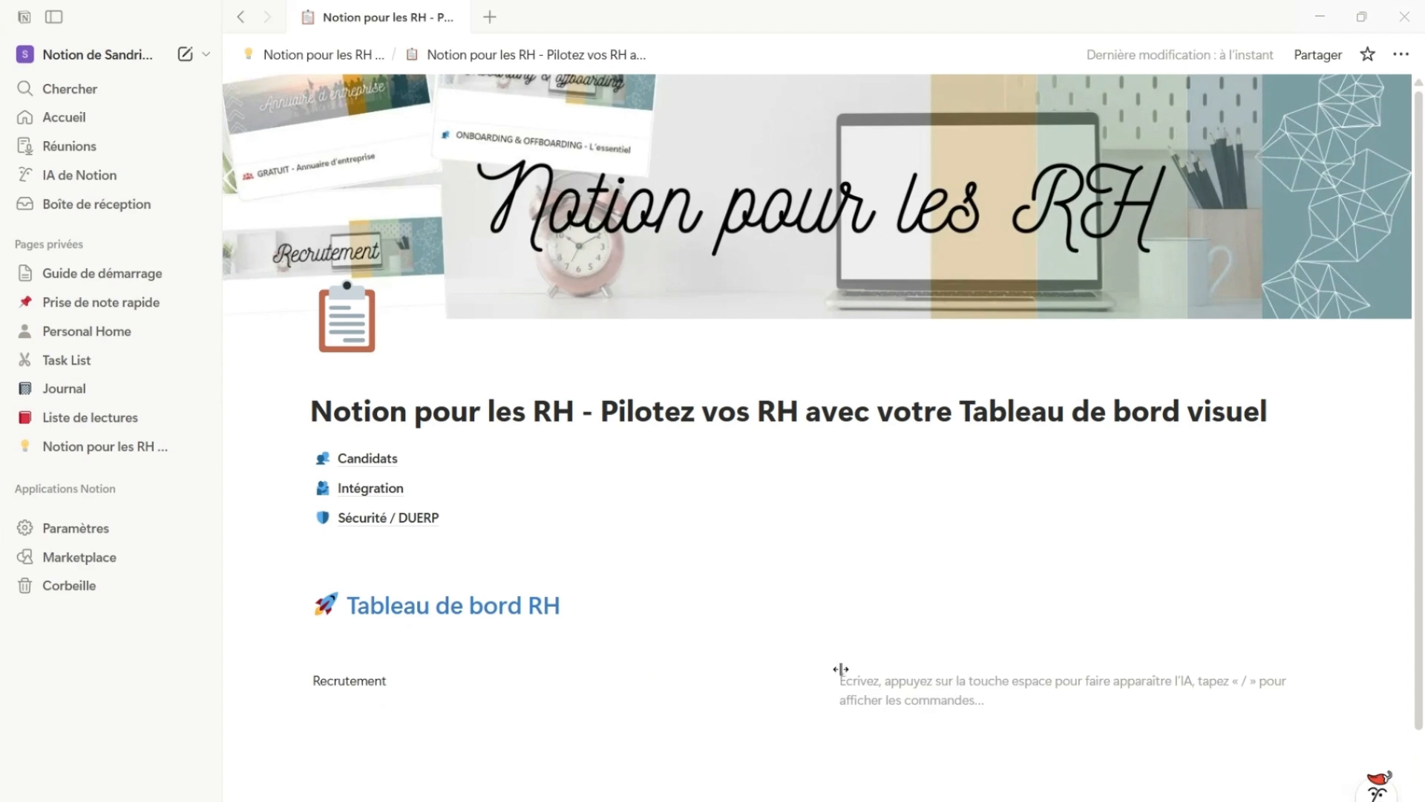
text(Onboarding)
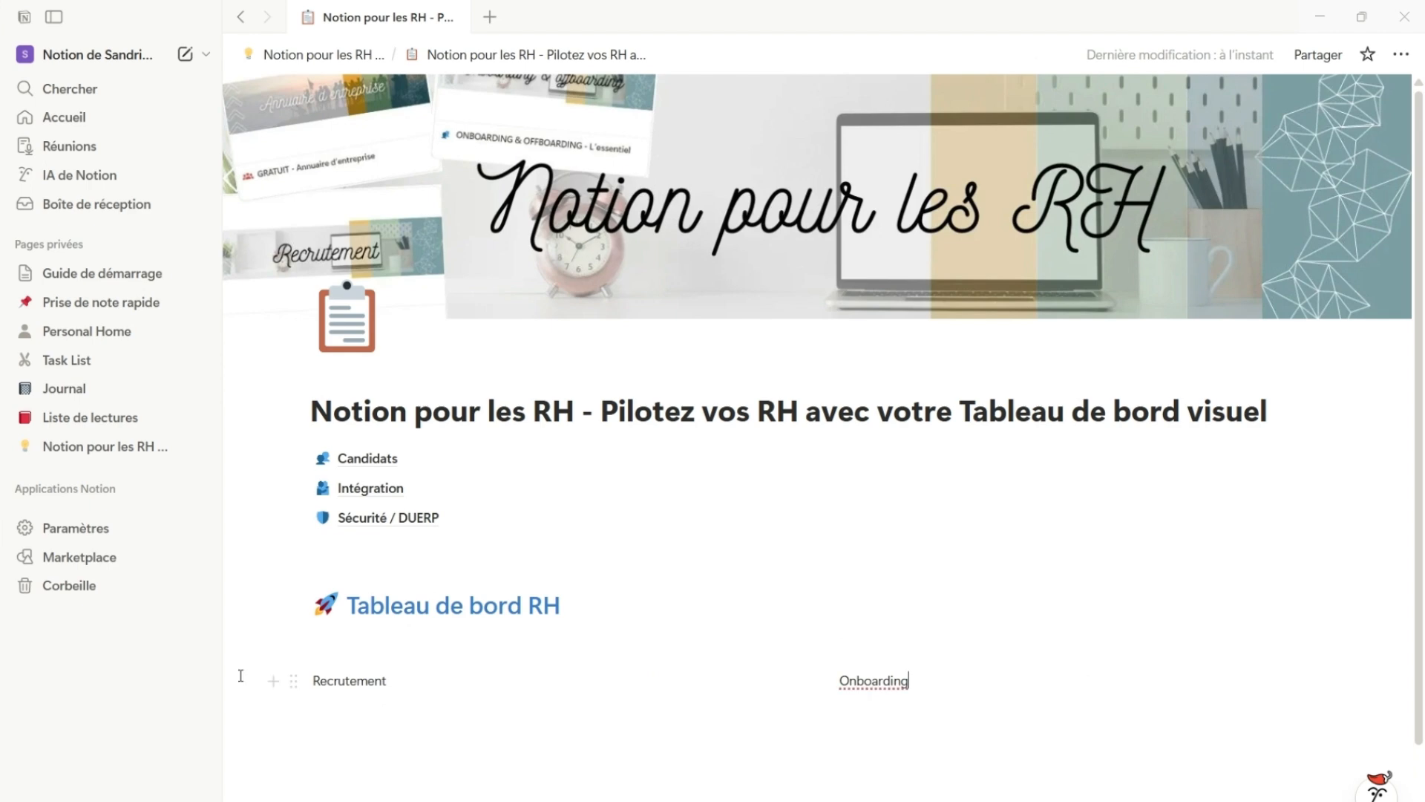
Turn the Recrutement and Onboarding texts into level 2 headings
drag(241, 675, 928, 689)
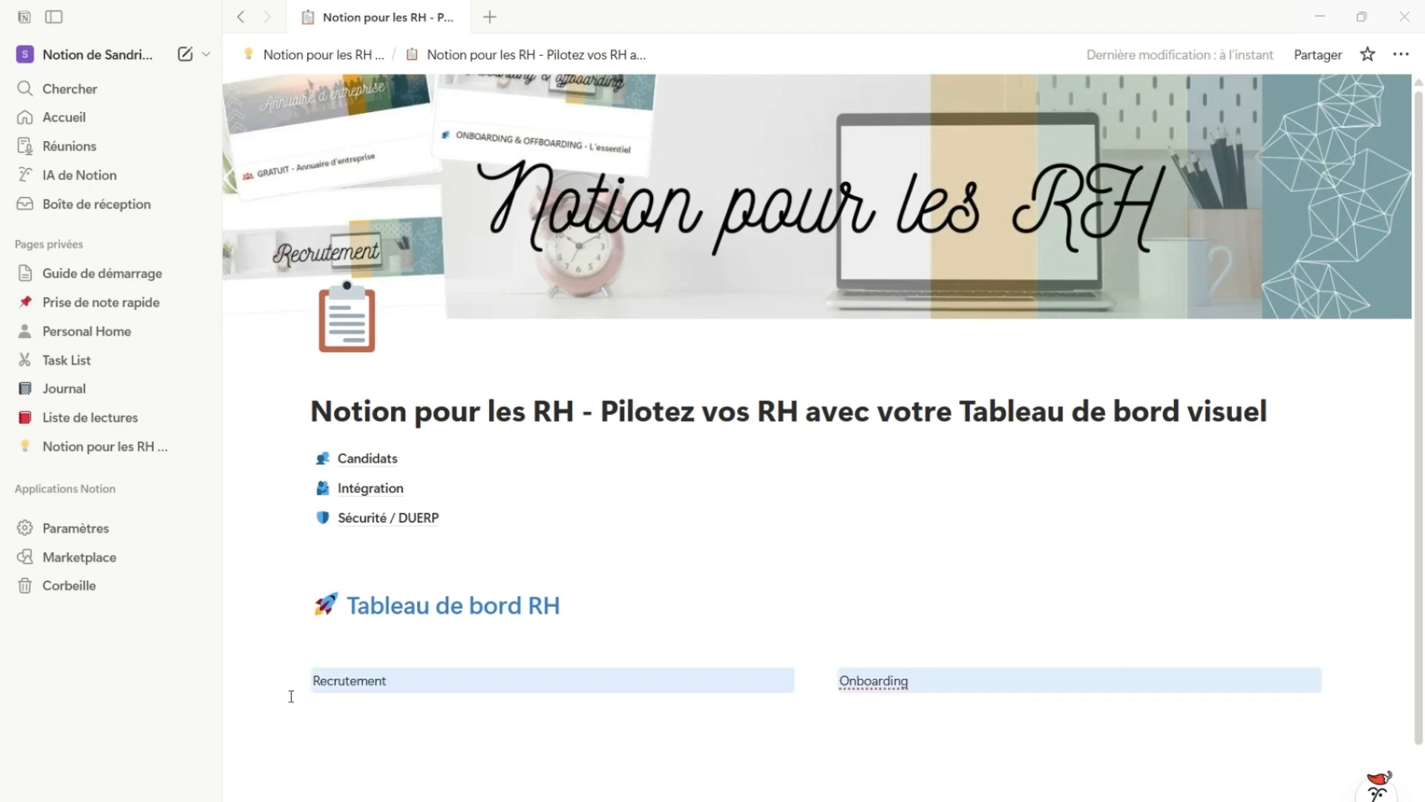
click(295, 682)
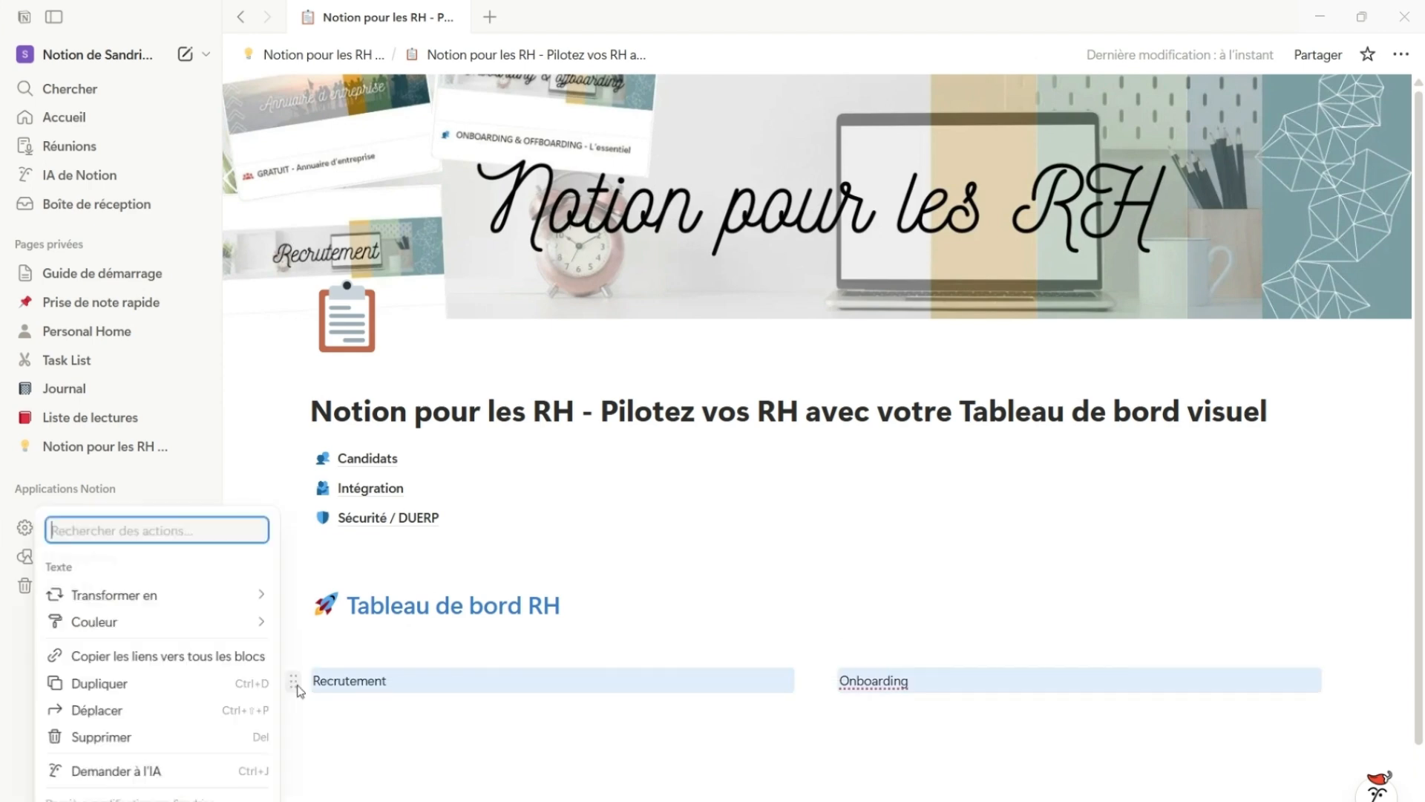
mouse_move(236, 600)
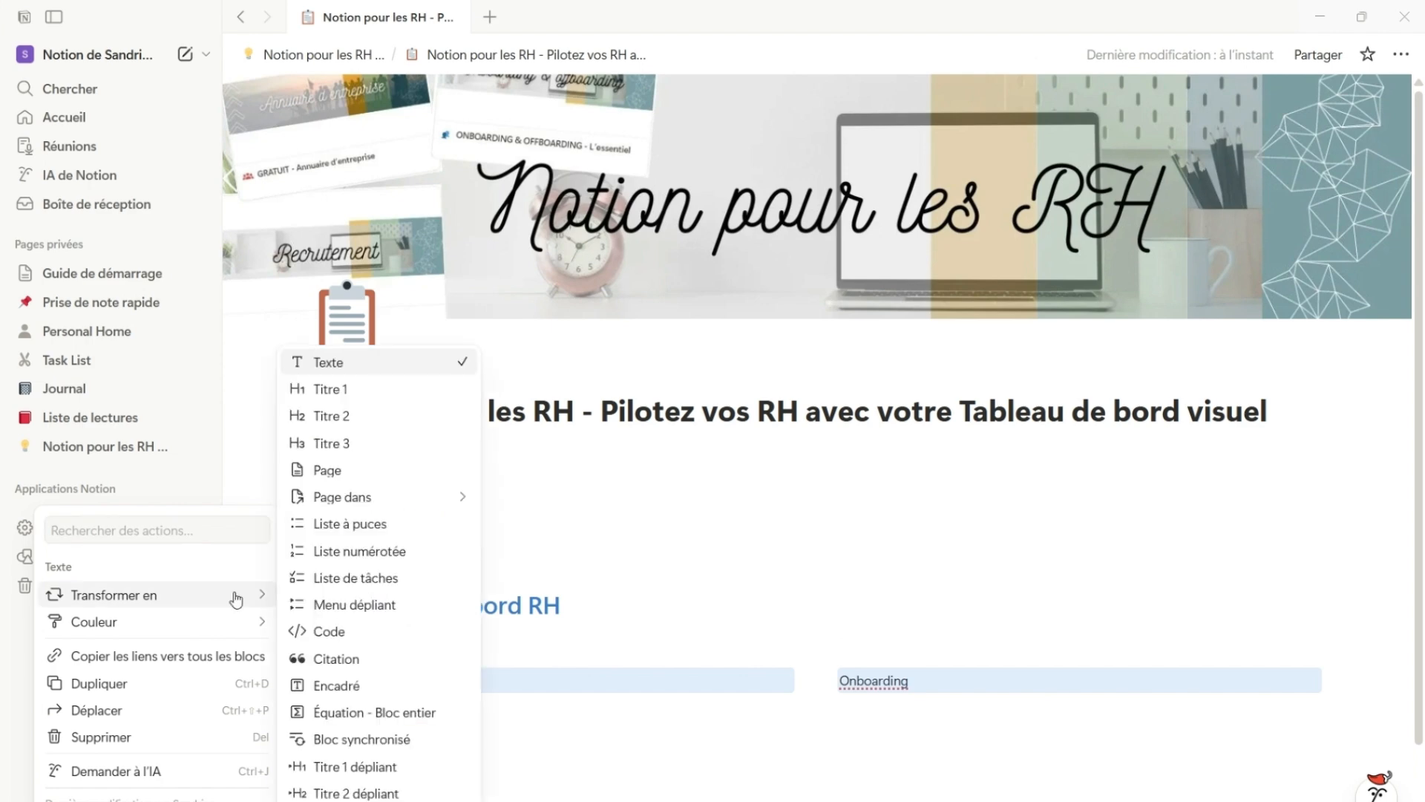
click(403, 424)
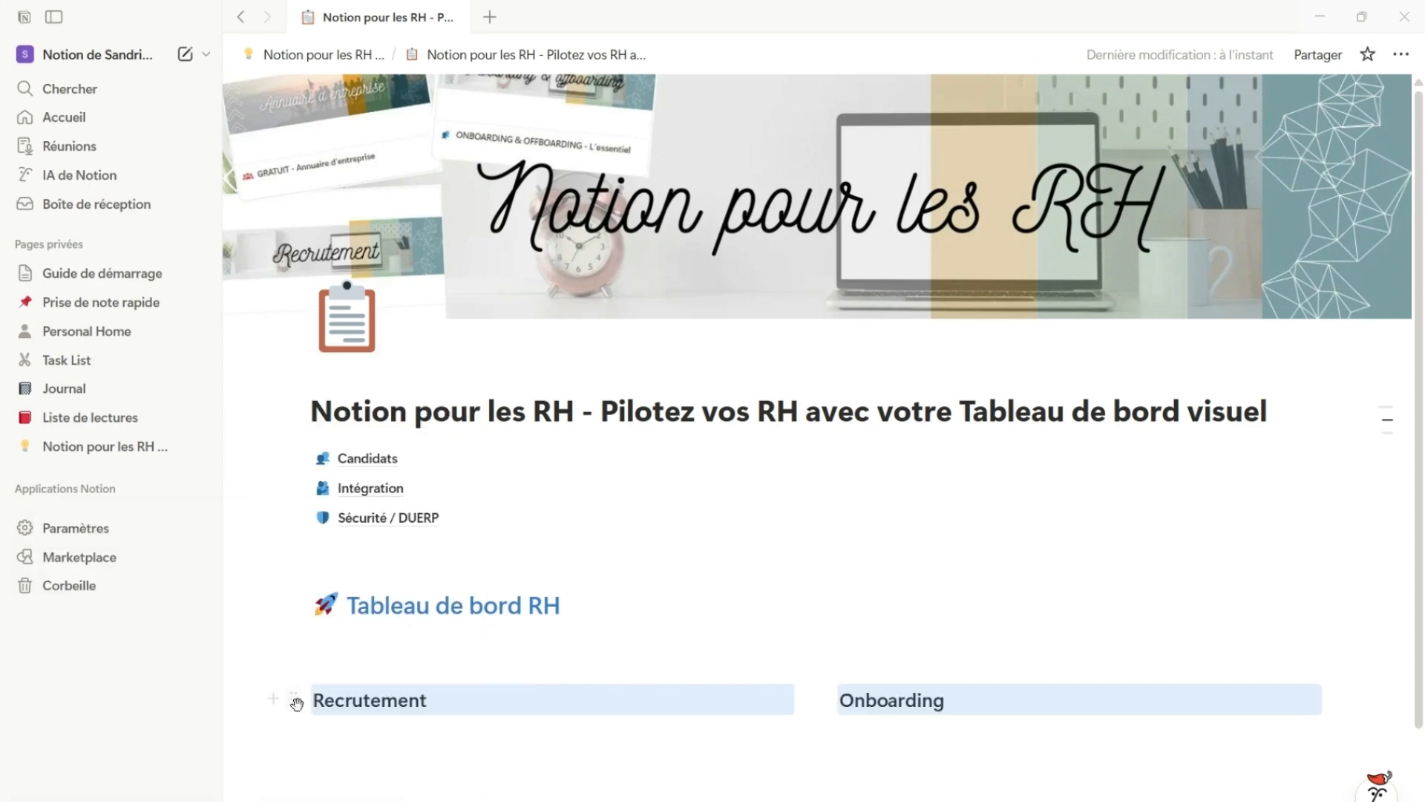
Give the Recrutement and Onboarding headings a blue background and delete the empty line above them
click(297, 704)
mouse_move(236, 595)
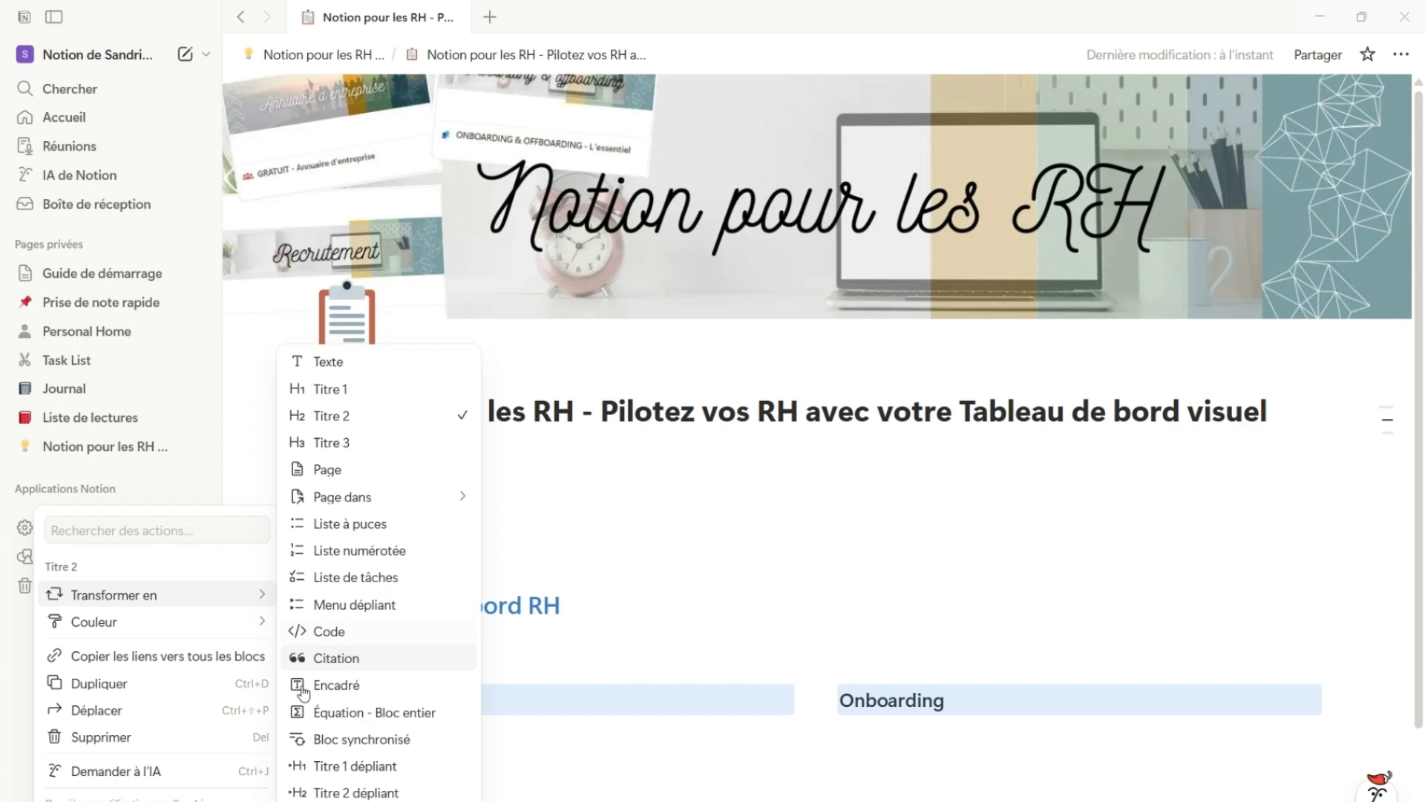
mouse_move(252, 622)
scroll(366, 770, down, 1)
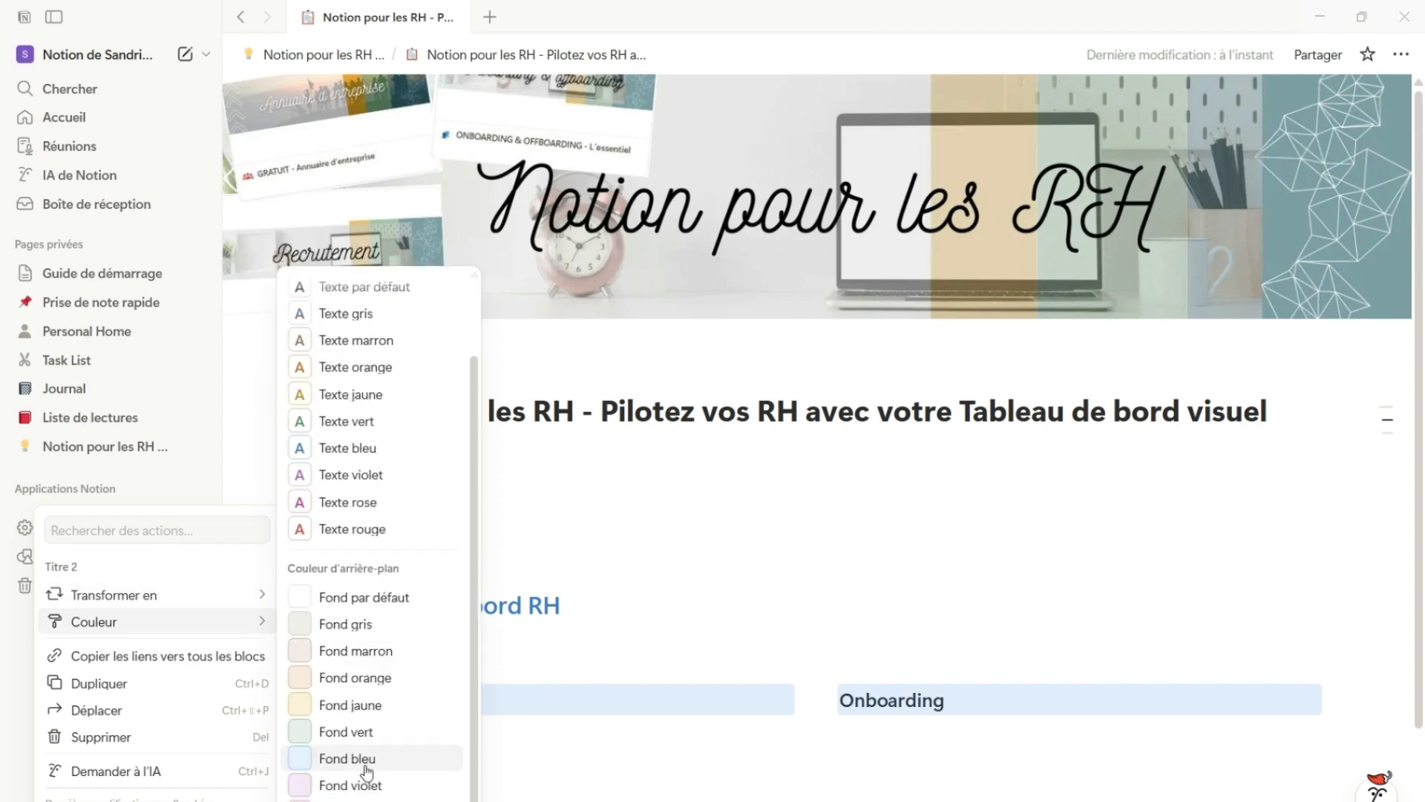
click(365, 766)
click(699, 781)
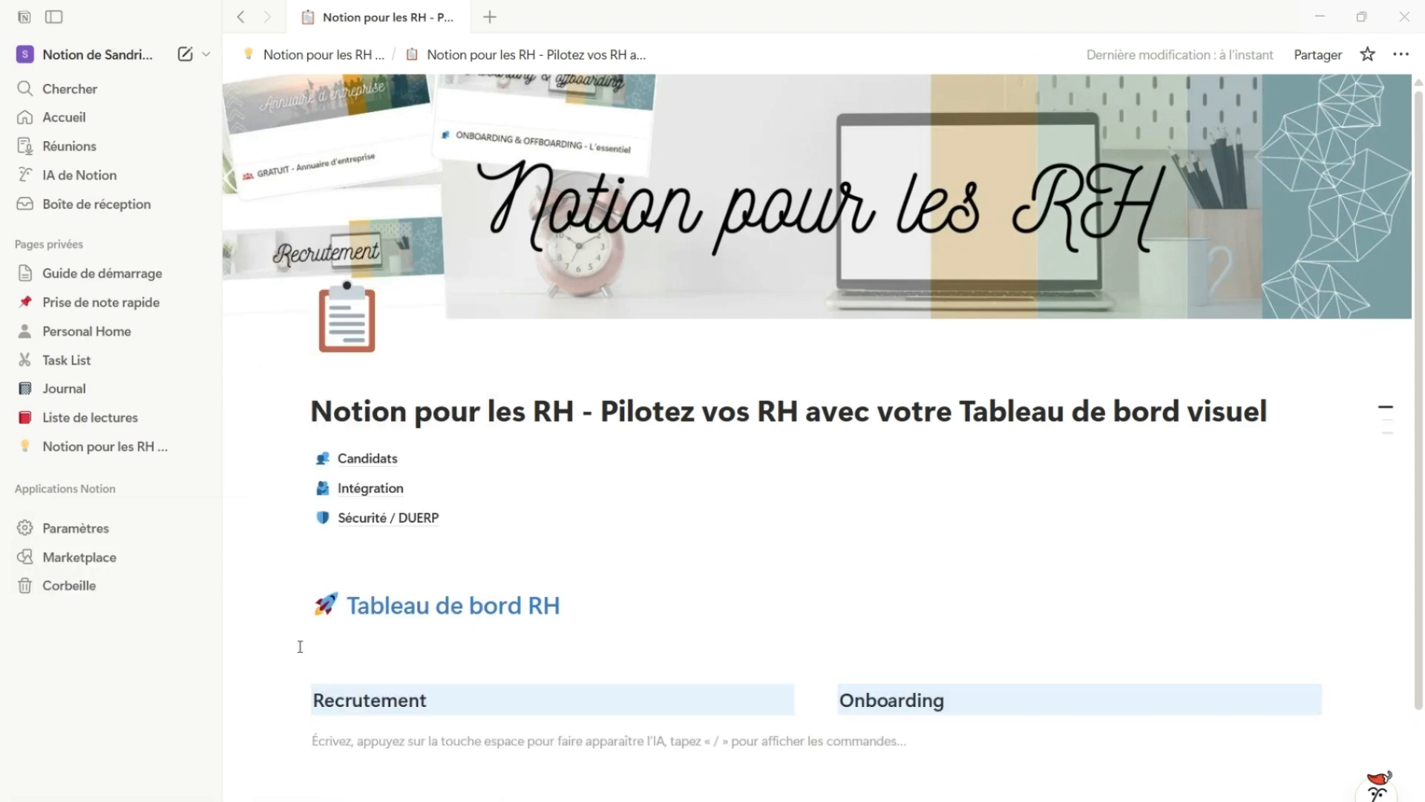
click(291, 640)
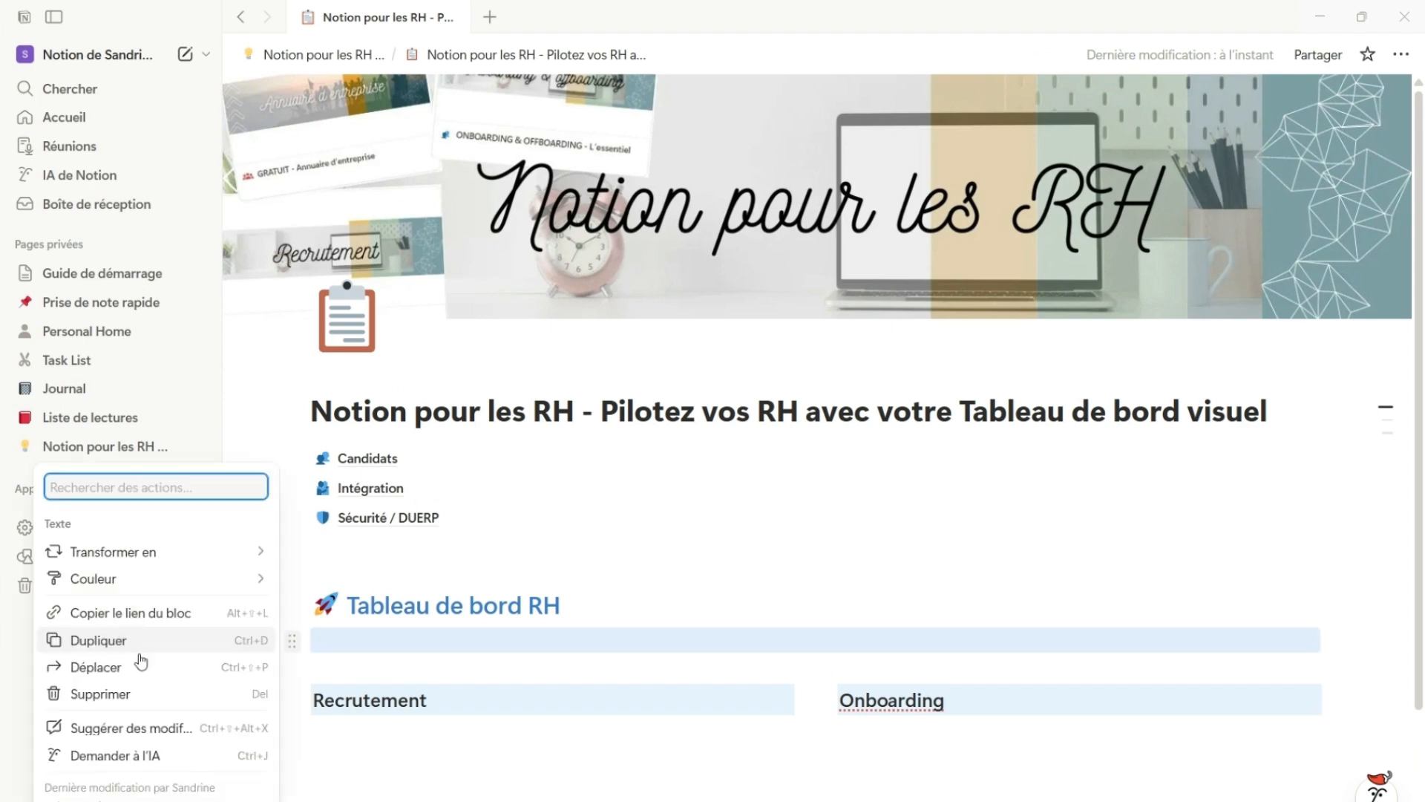
click(141, 694)
Add the text "Actions de prévention" below the two columns, leaving several blank lines between them
scroll(490, 697, down, 2)
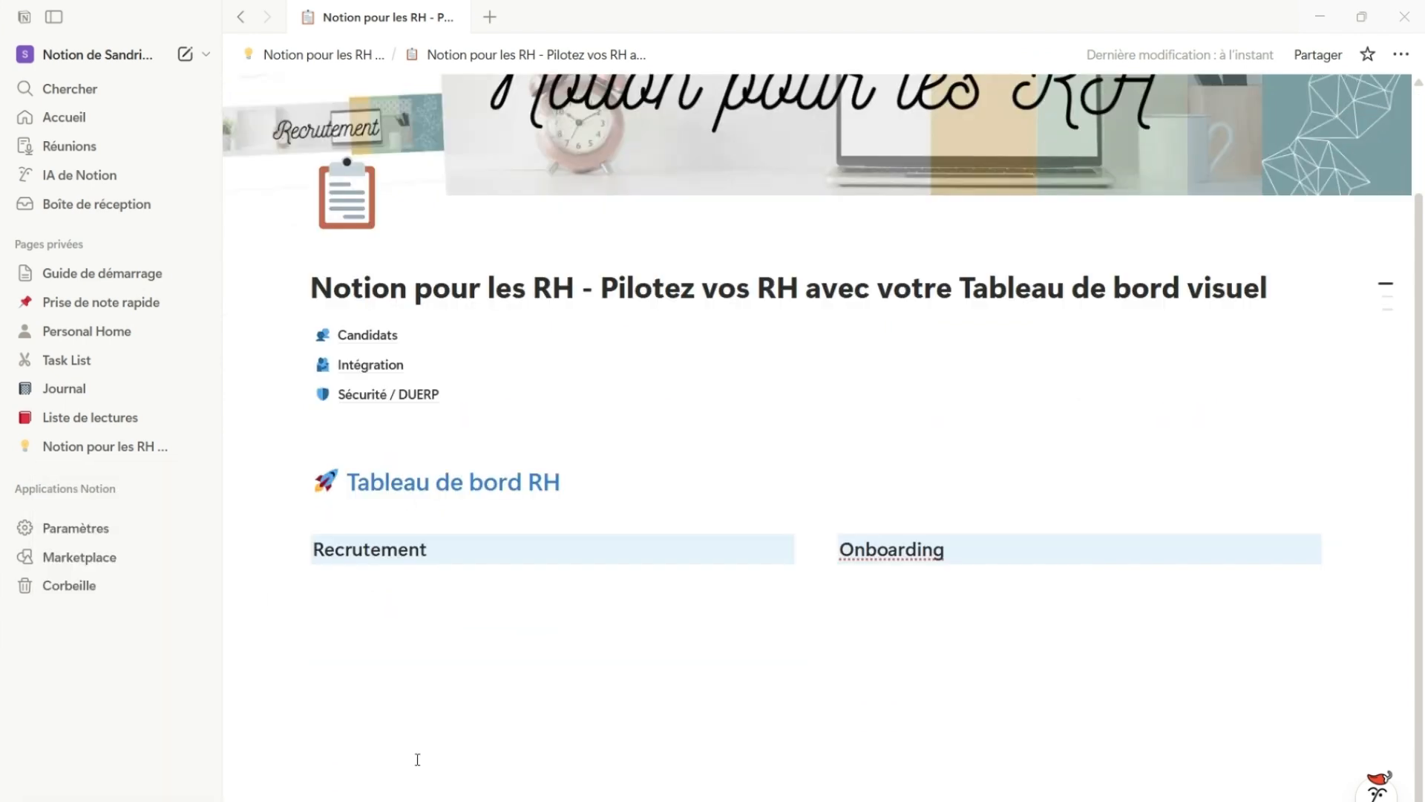
click(343, 783)
key(Return)
key(Return)
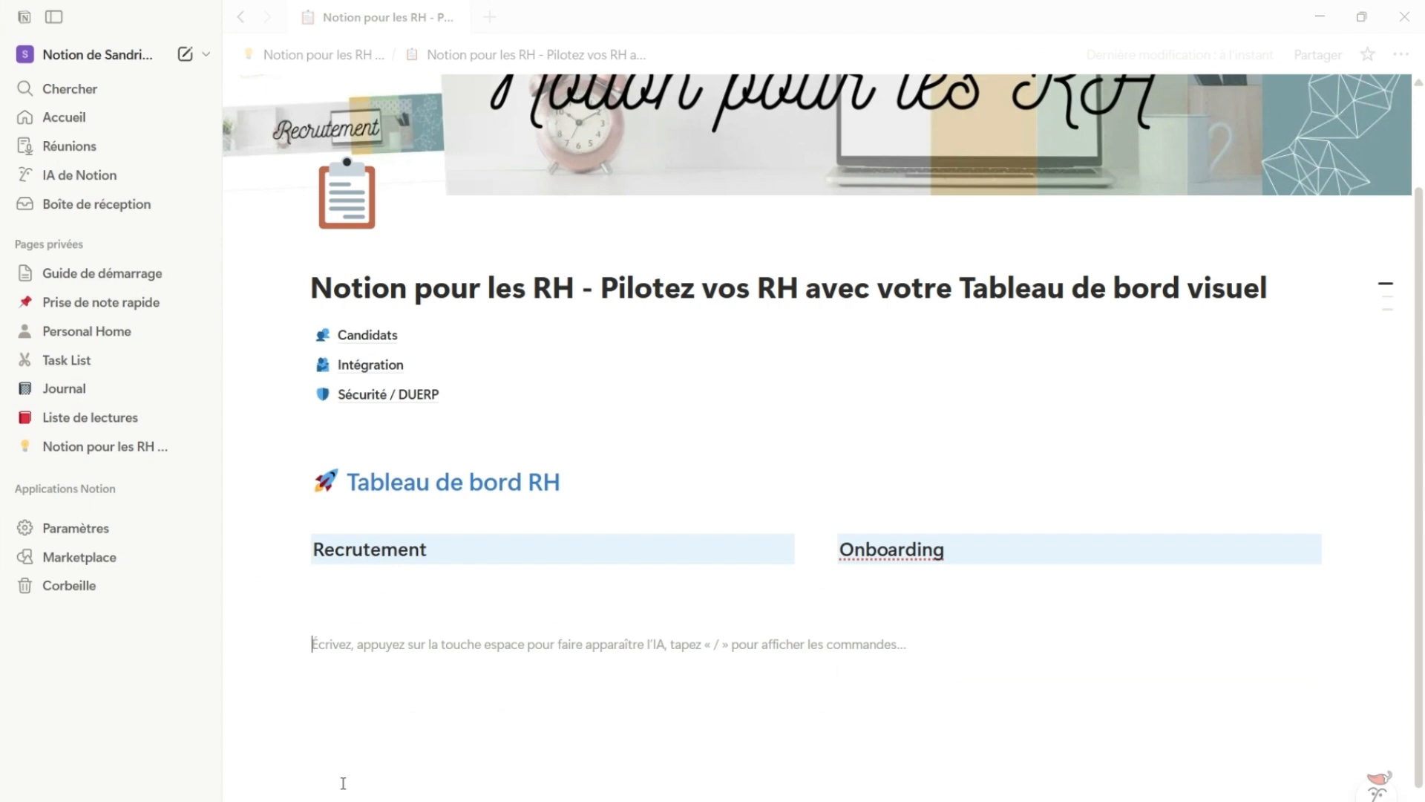
key(Return)
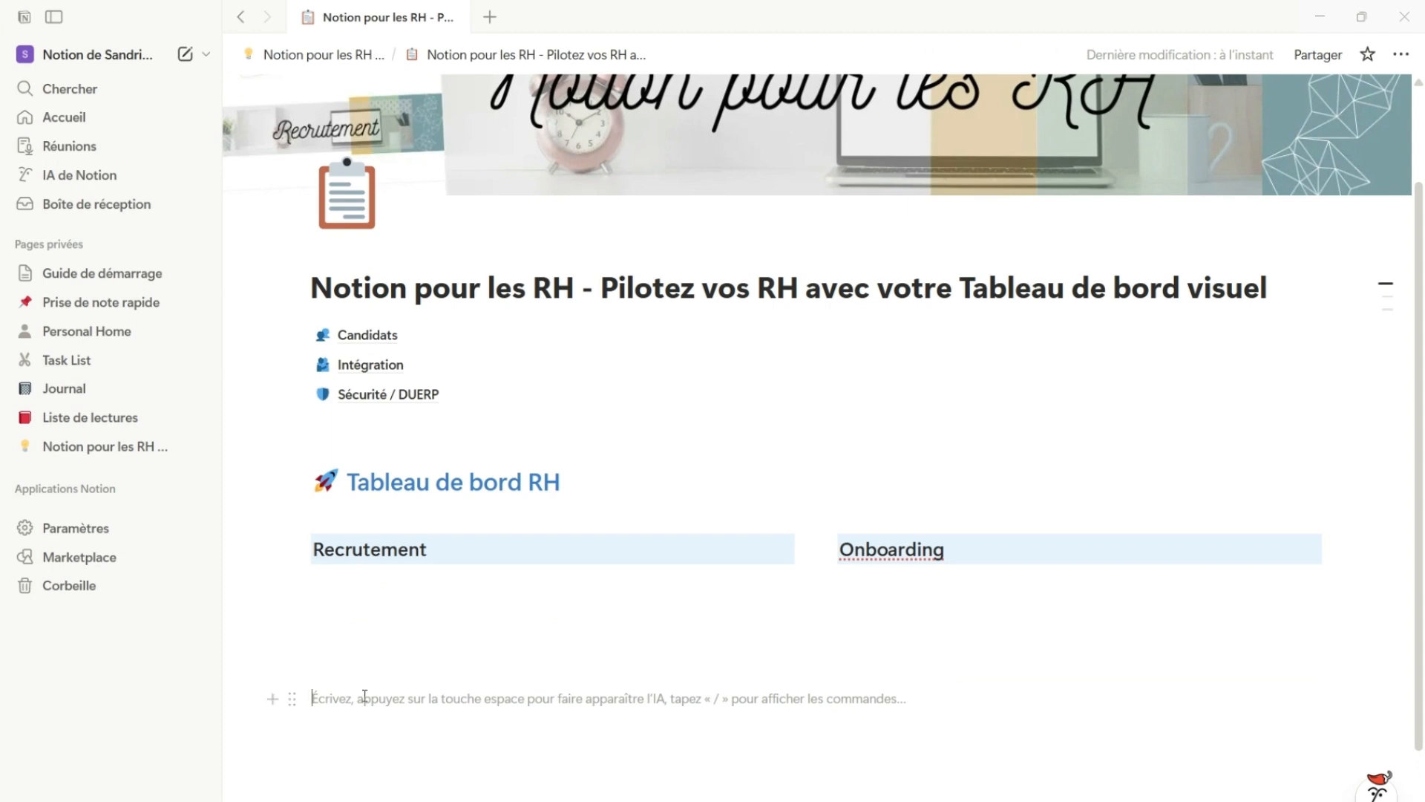
text(Actions de prévention)
Turn the "Actions de prévention" text into a level 2 heading with a blue background
click(290, 699)
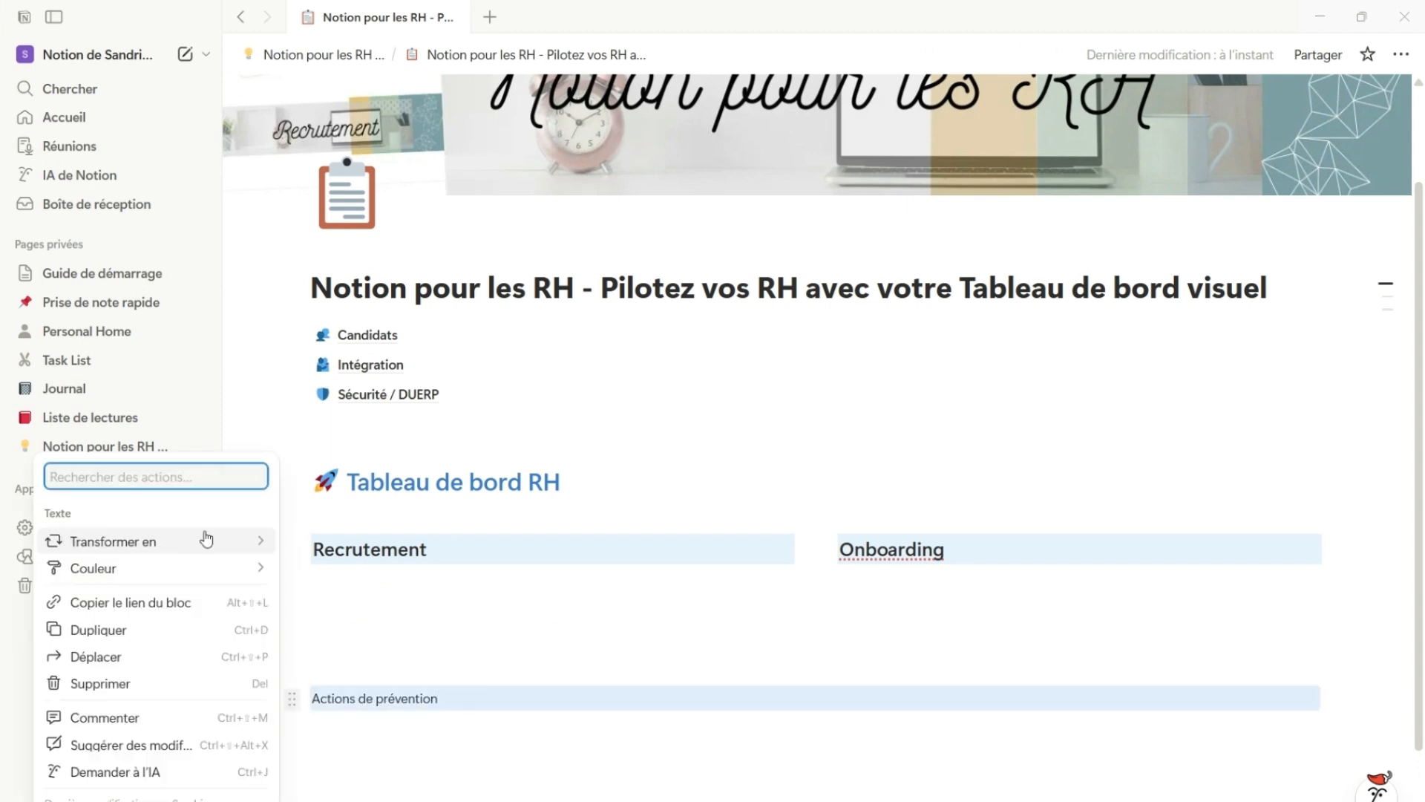
mouse_move(207, 541)
click(383, 361)
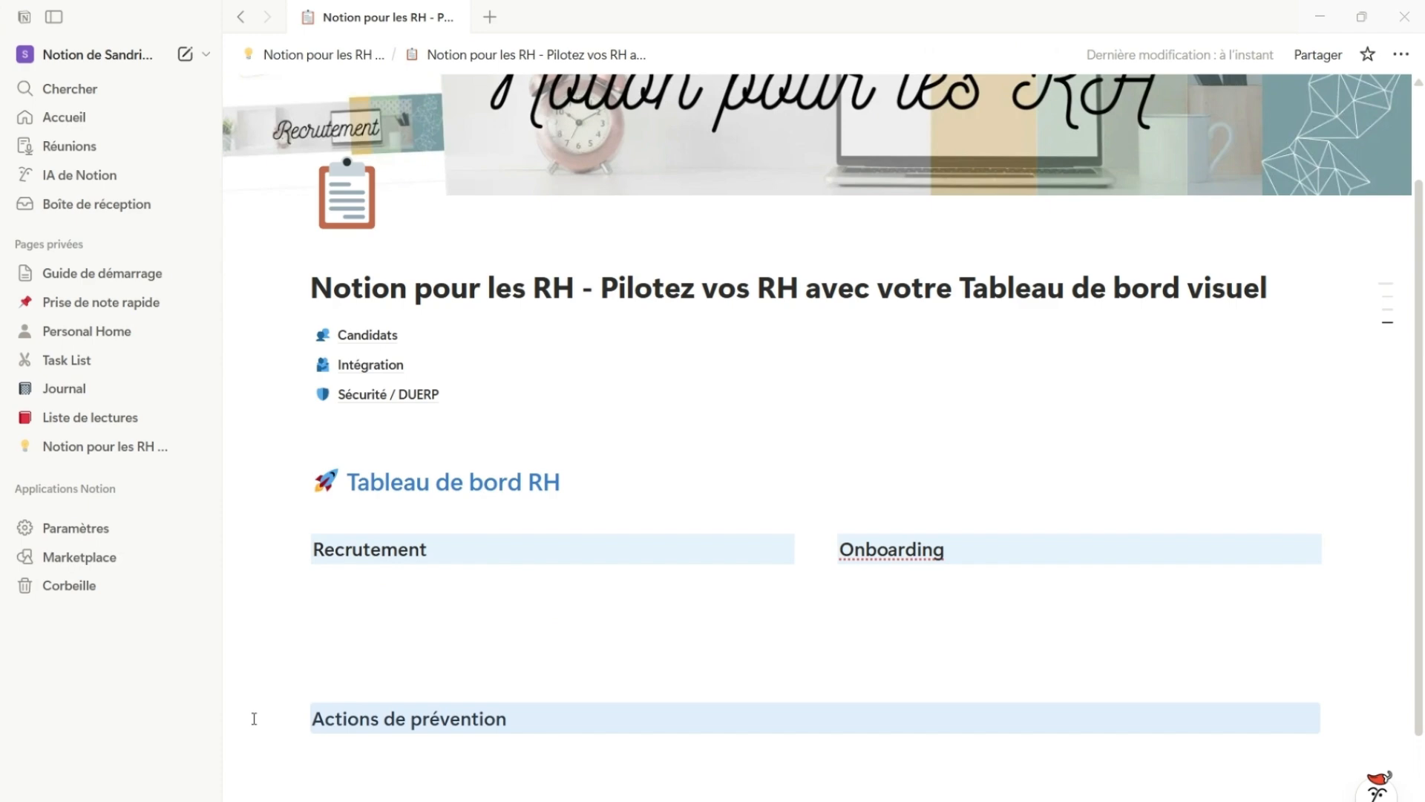
click(289, 717)
mouse_move(235, 549)
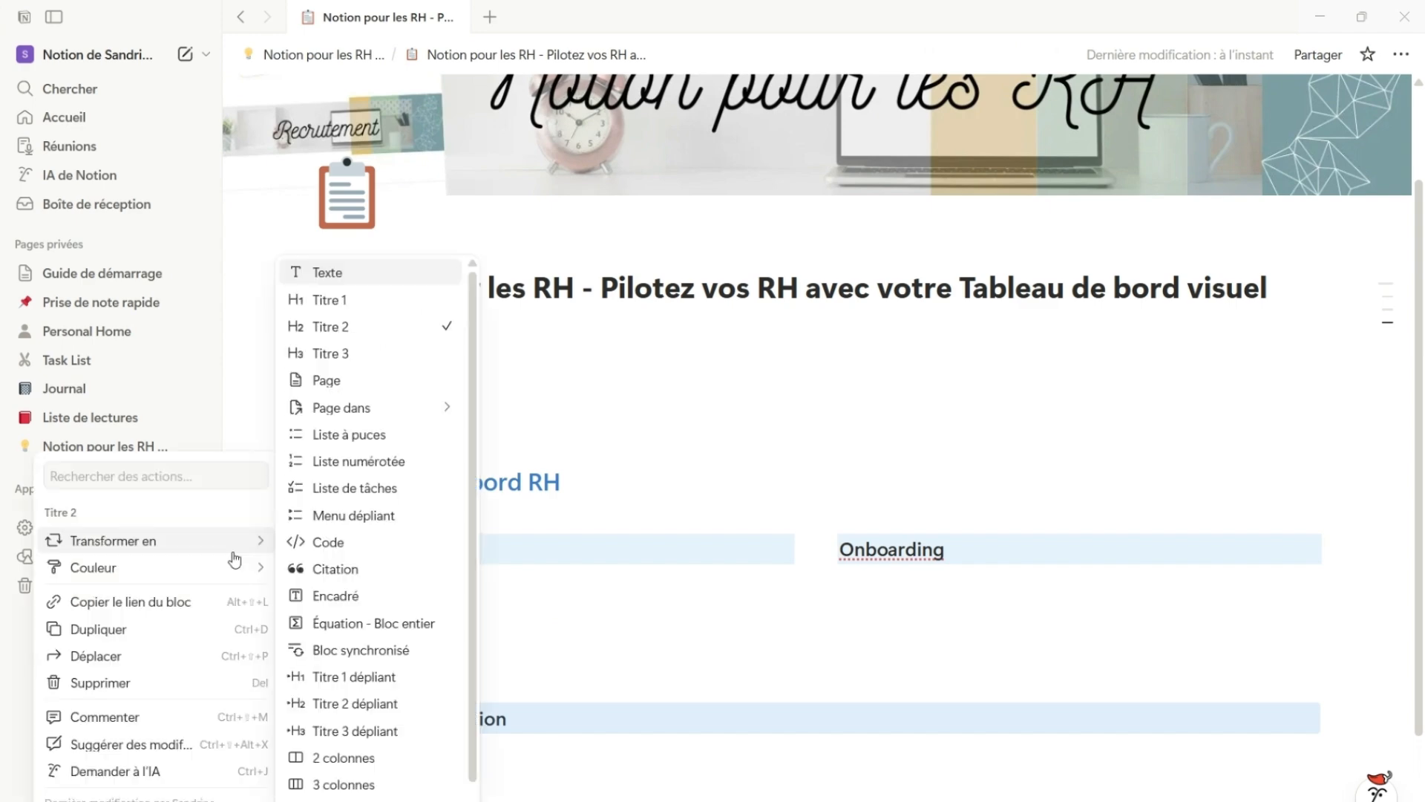
scroll(372, 765, down, 2)
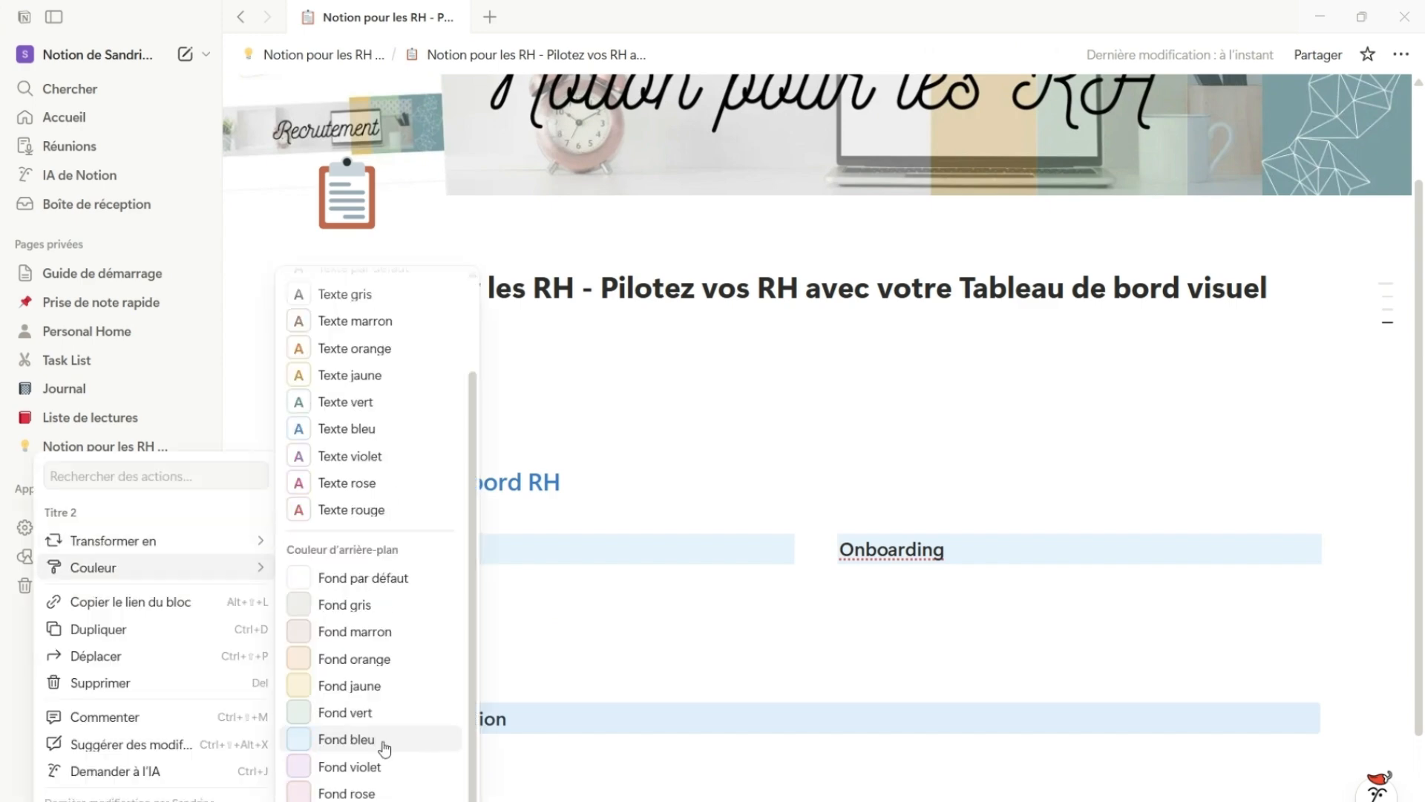
click(384, 746)
Create an empty callout block below the "Actions de prévention" heading, separated from it by blank space
scroll(563, 781, down, 2)
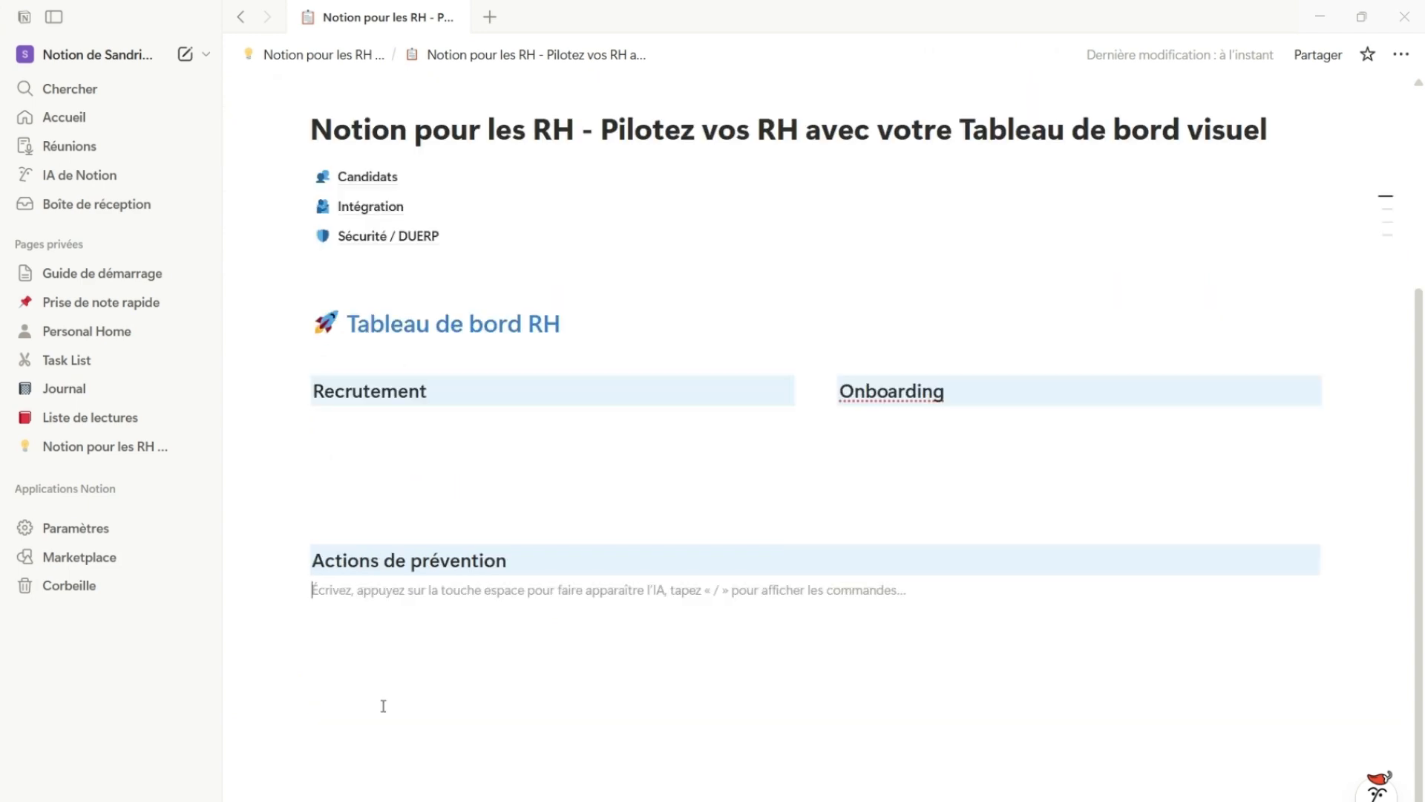
key(Return)
key(Return)
scroll(345, 289, up, 1)
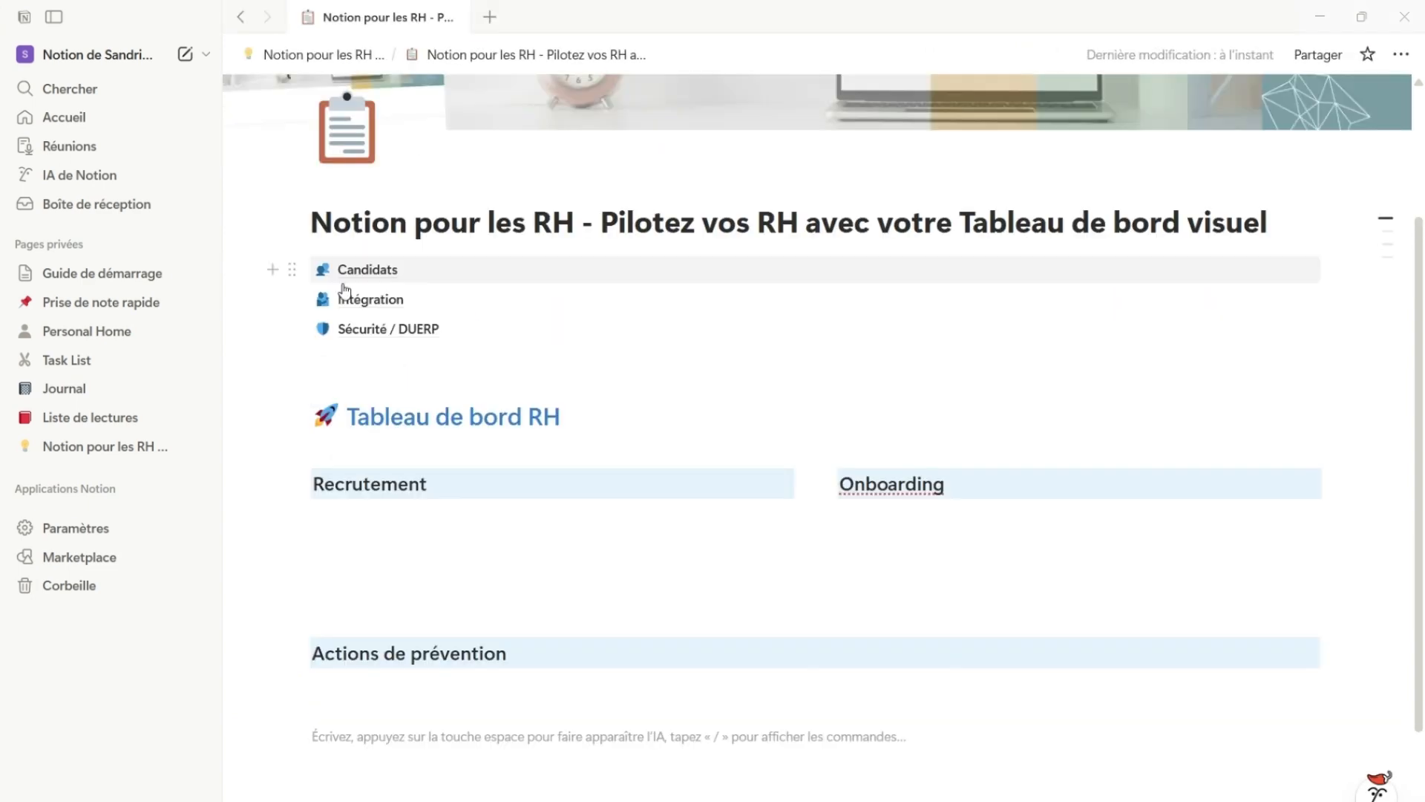
mouse_move(345, 291)
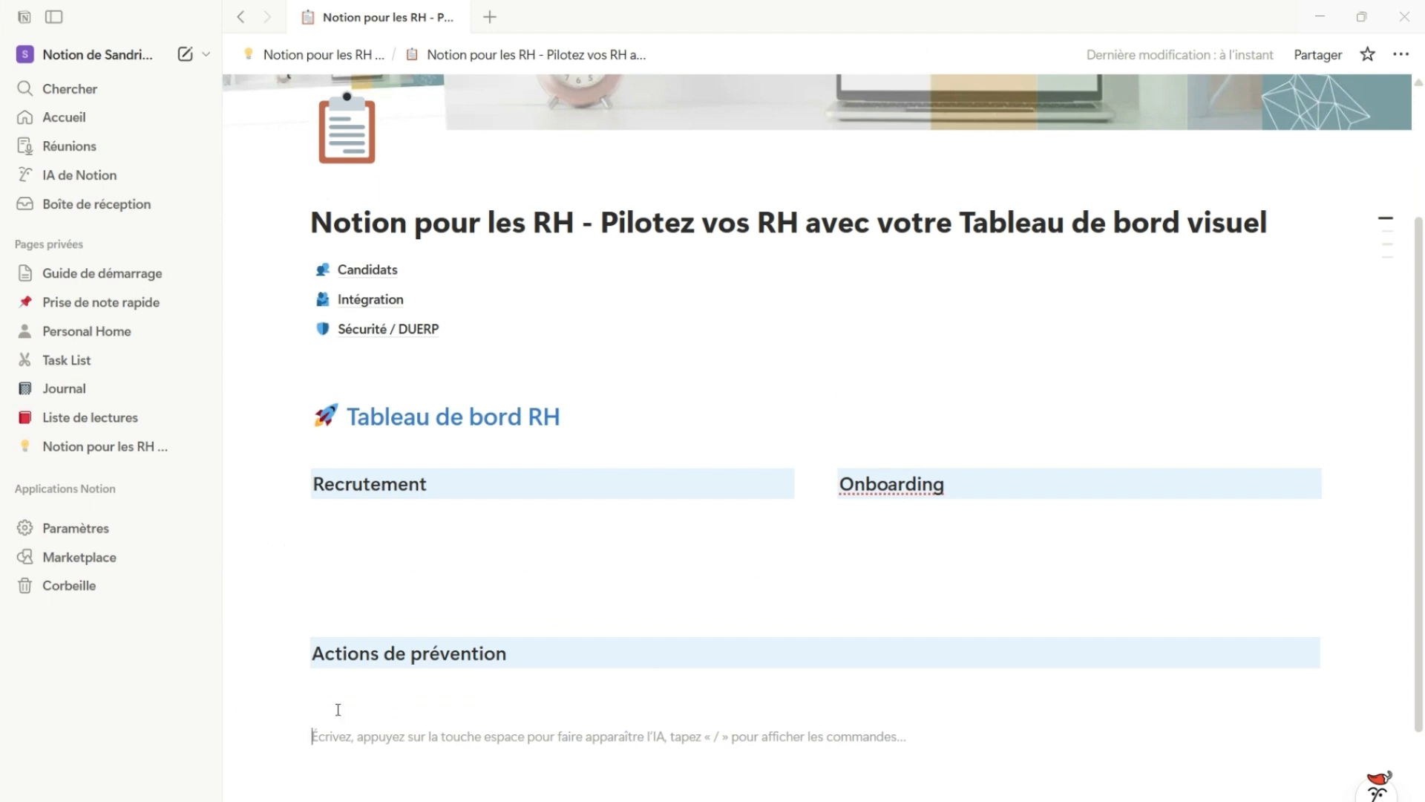
click(297, 745)
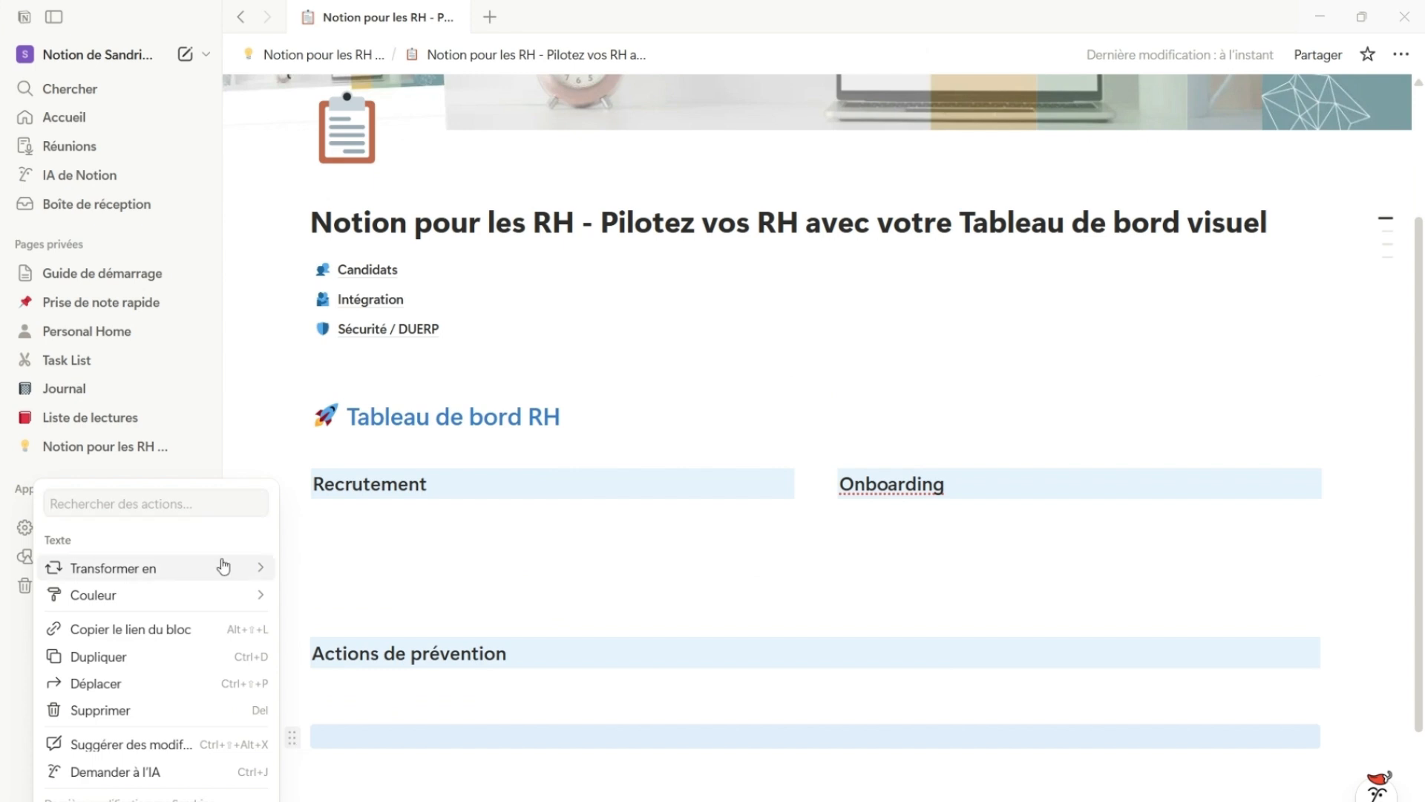
mouse_move(223, 567)
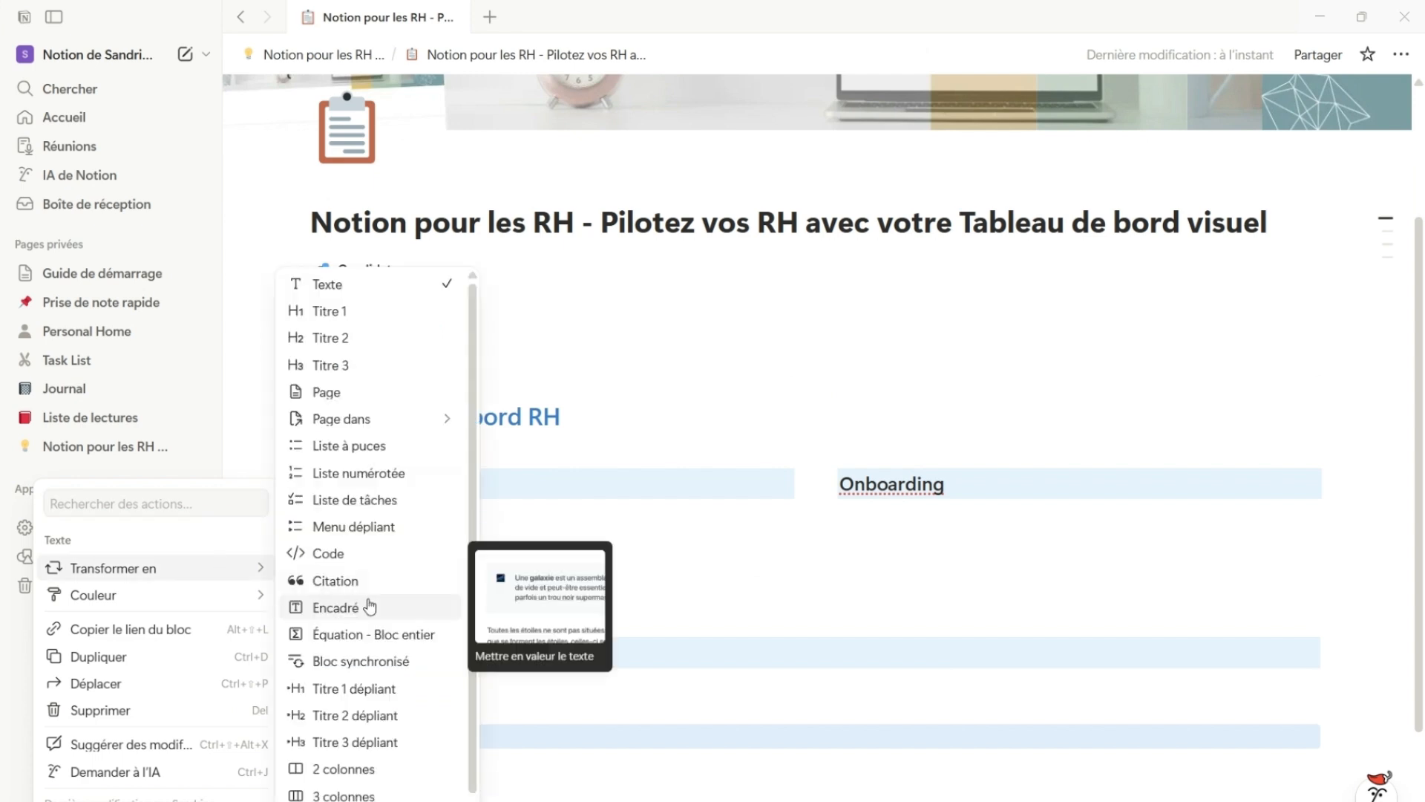
click(305, 605)
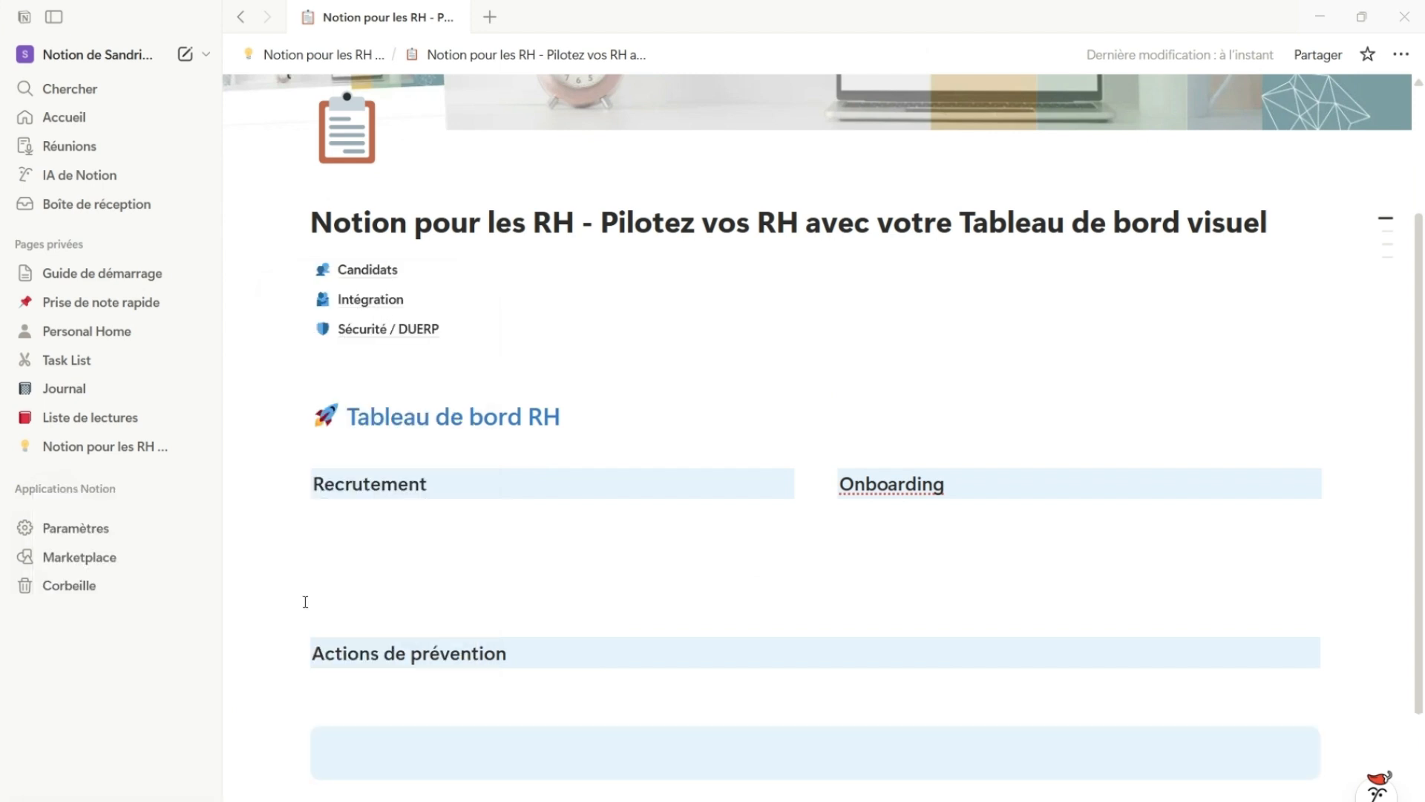
Give the empty callout block a light grey background and a warning sign icon
click(292, 740)
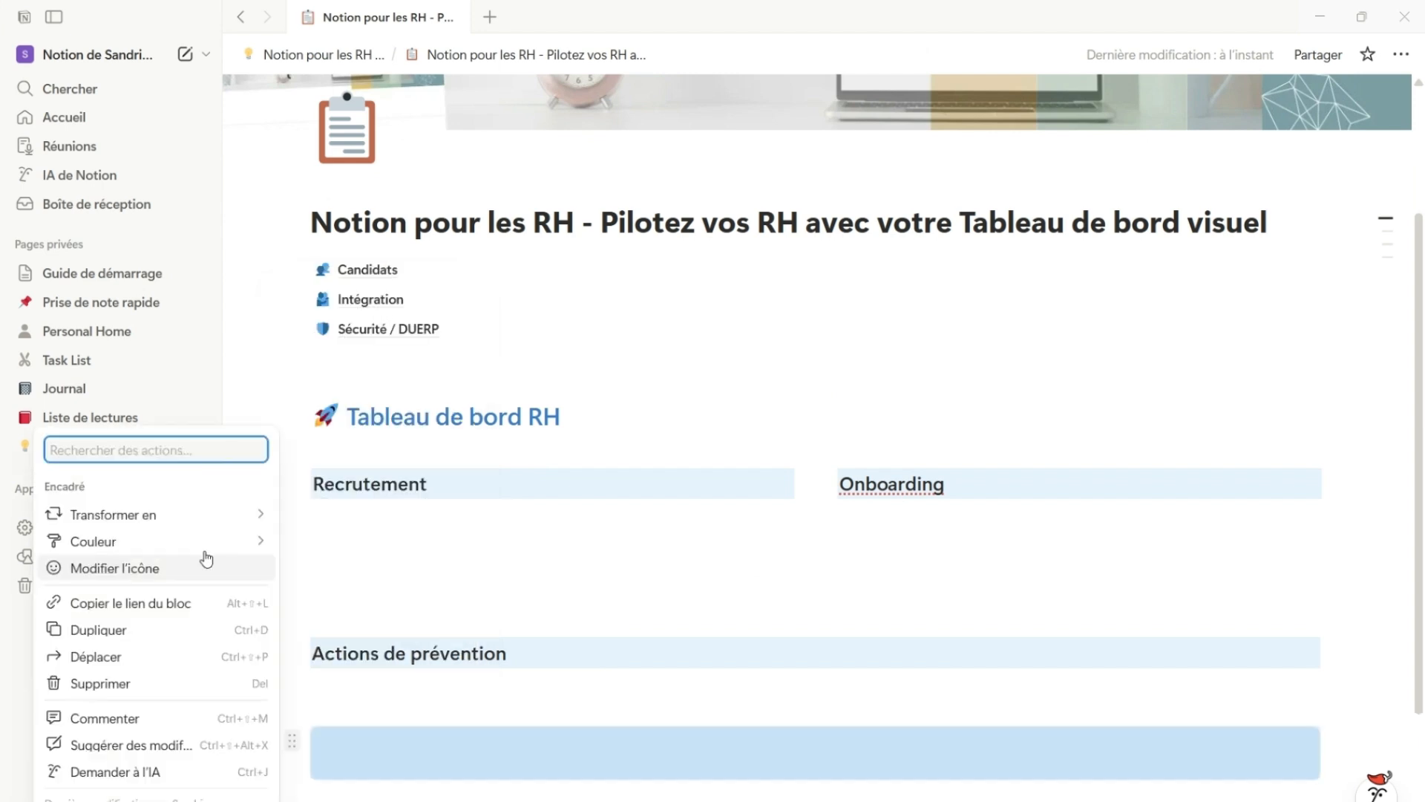
mouse_move(214, 550)
click(375, 689)
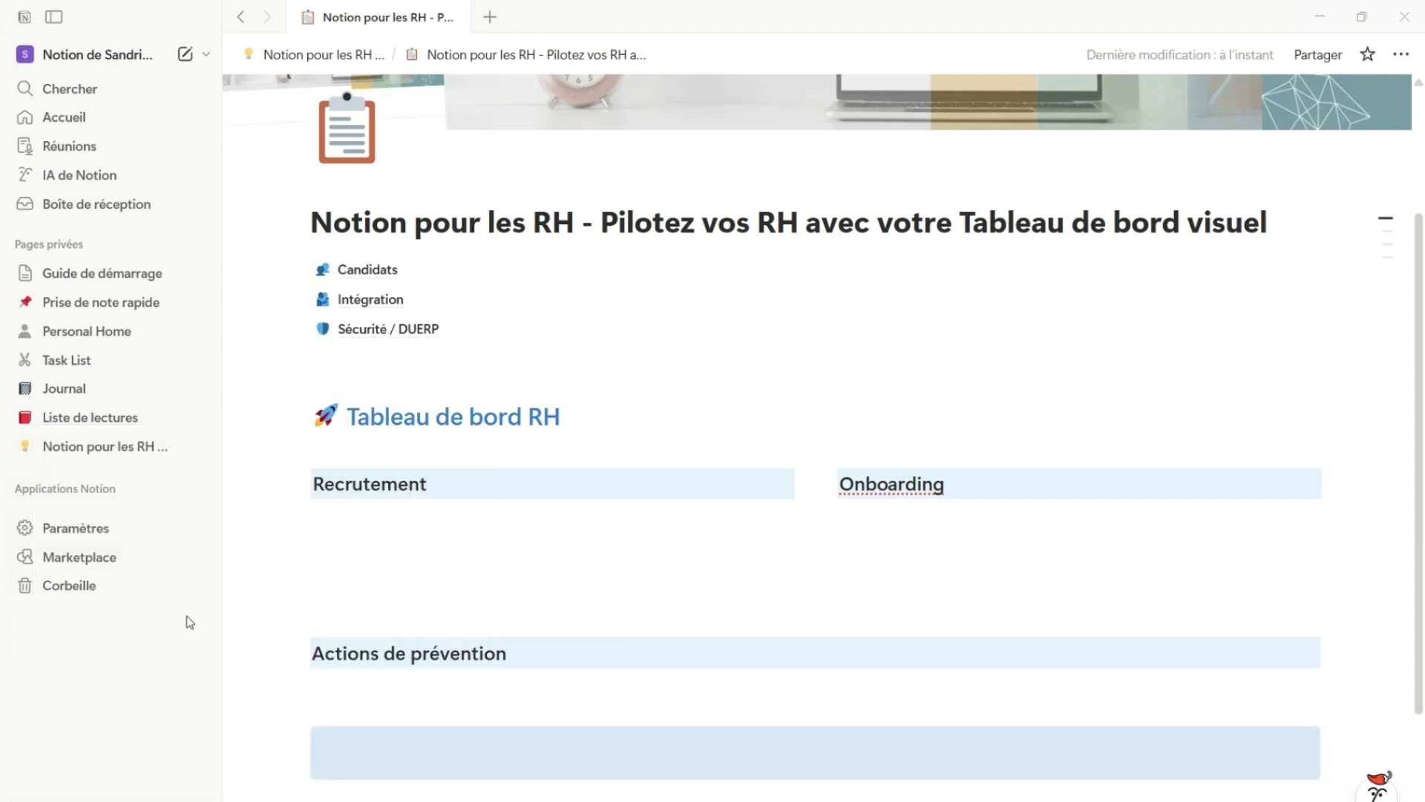
click(98, 579)
click(306, 587)
click(402, 748)
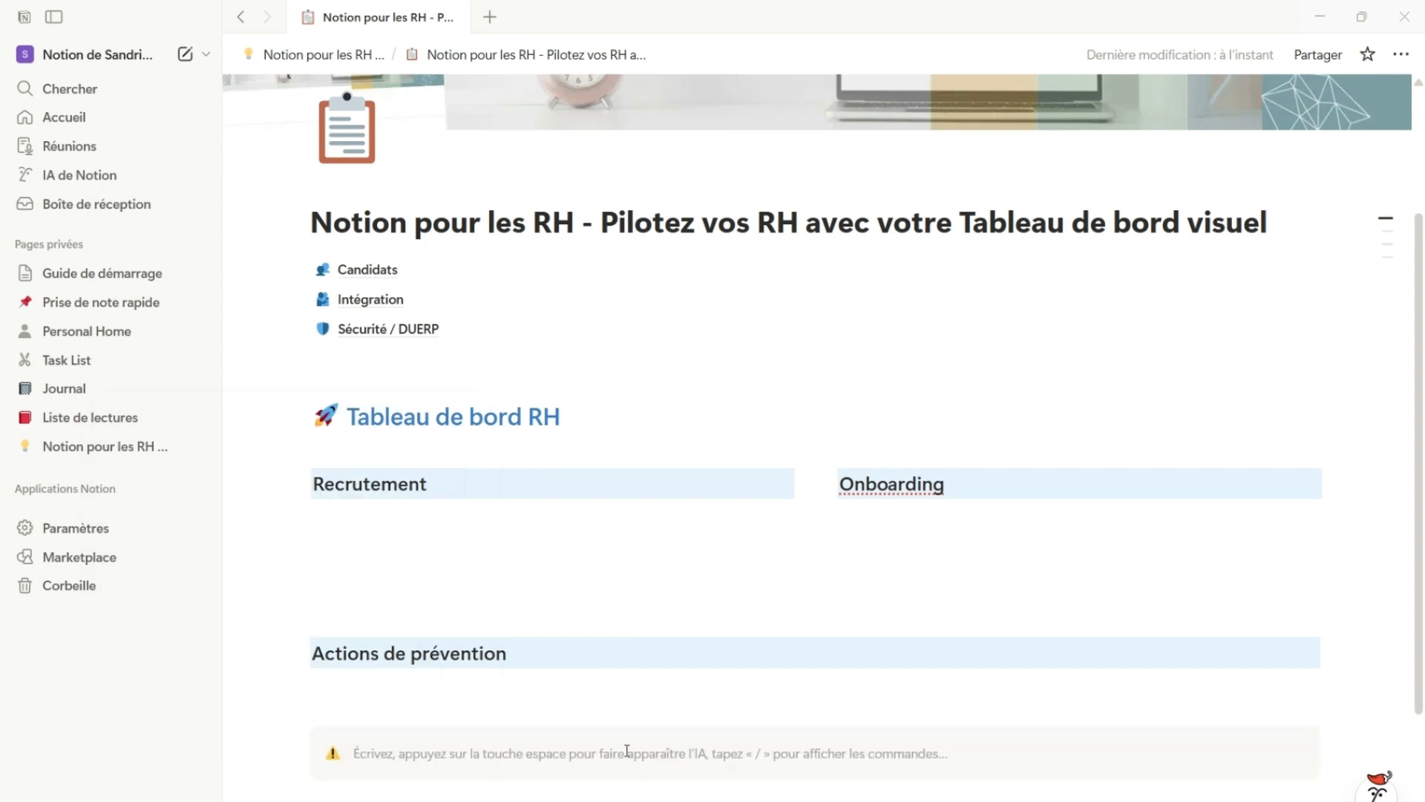
Write "Bases de données = A ne pas supprimer" in the callout and add a new line below it
text(Bases de données)
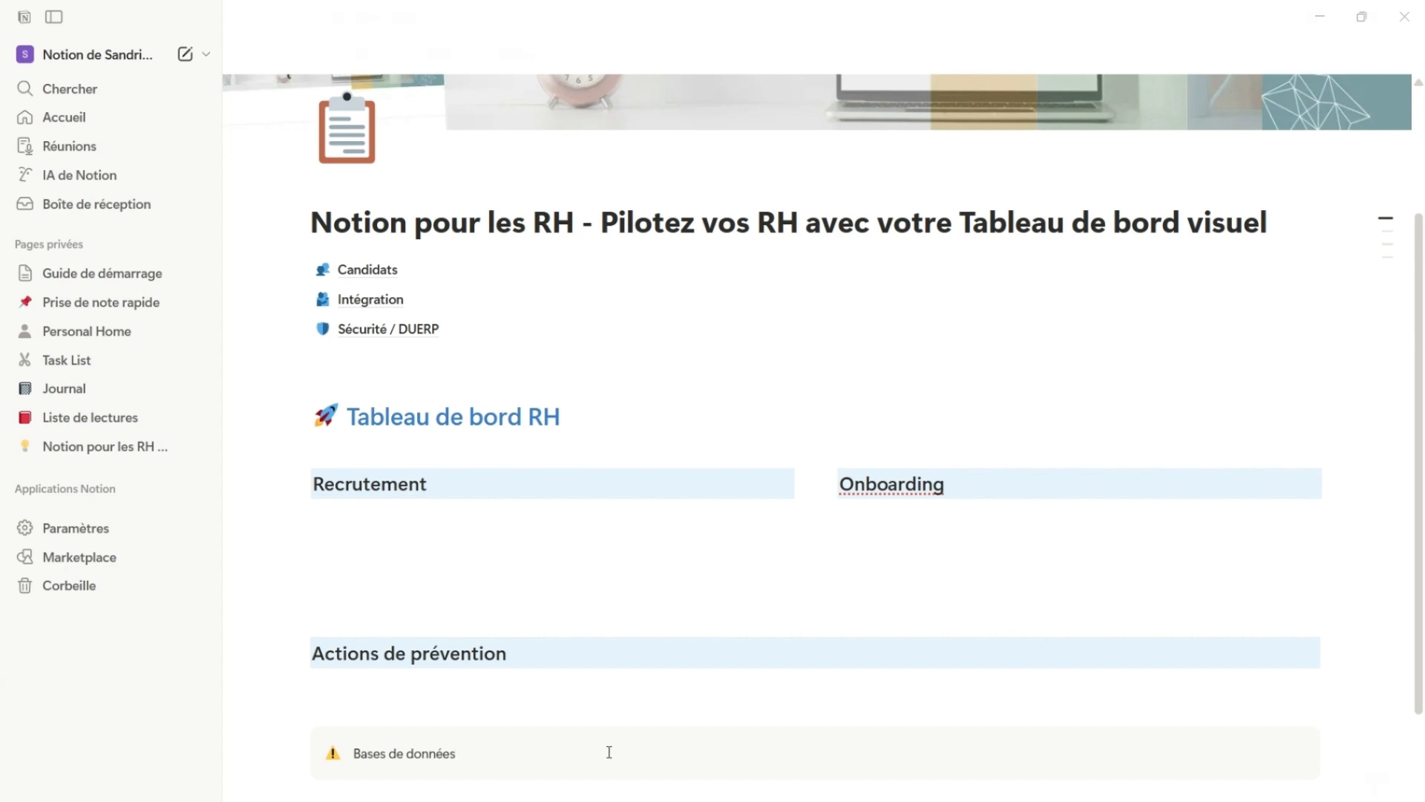
text( = A ne pas supprimer)
key(shift+Return)
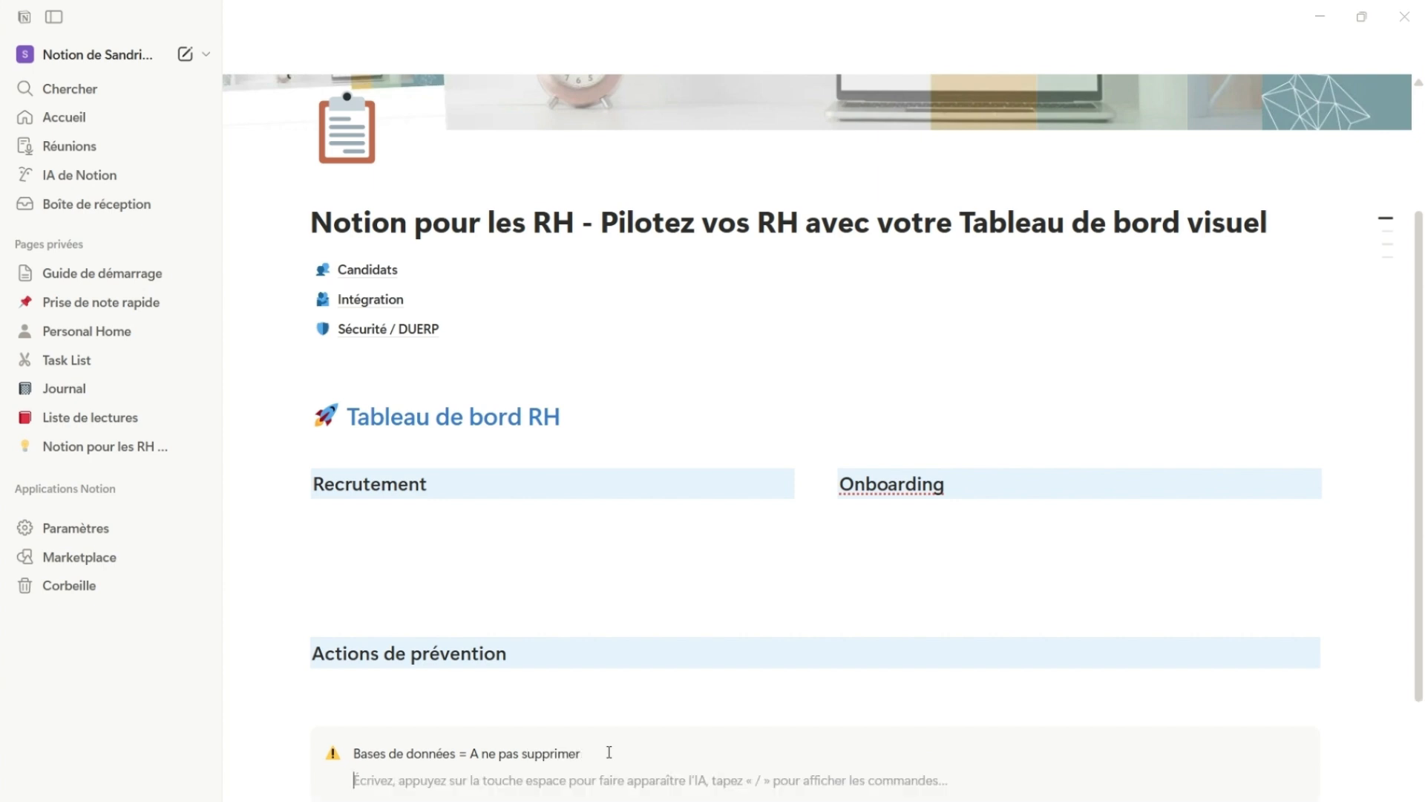
Move the Candidats, Intégration and Sécurité / DUERP pages into the callout and remove the empty line above the Tableau de bord RH heading
drag(298, 269, 368, 713)
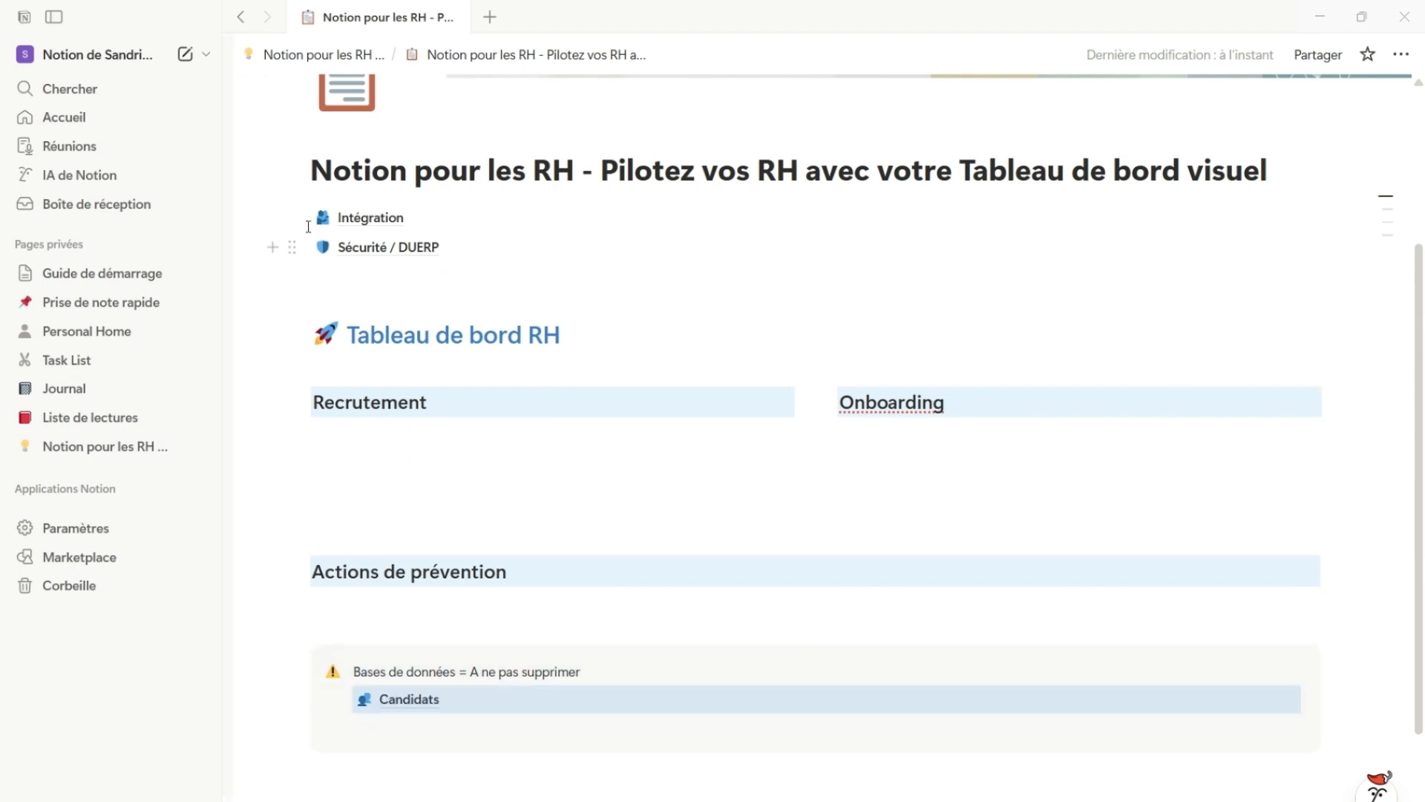
drag(292, 218, 984, 719)
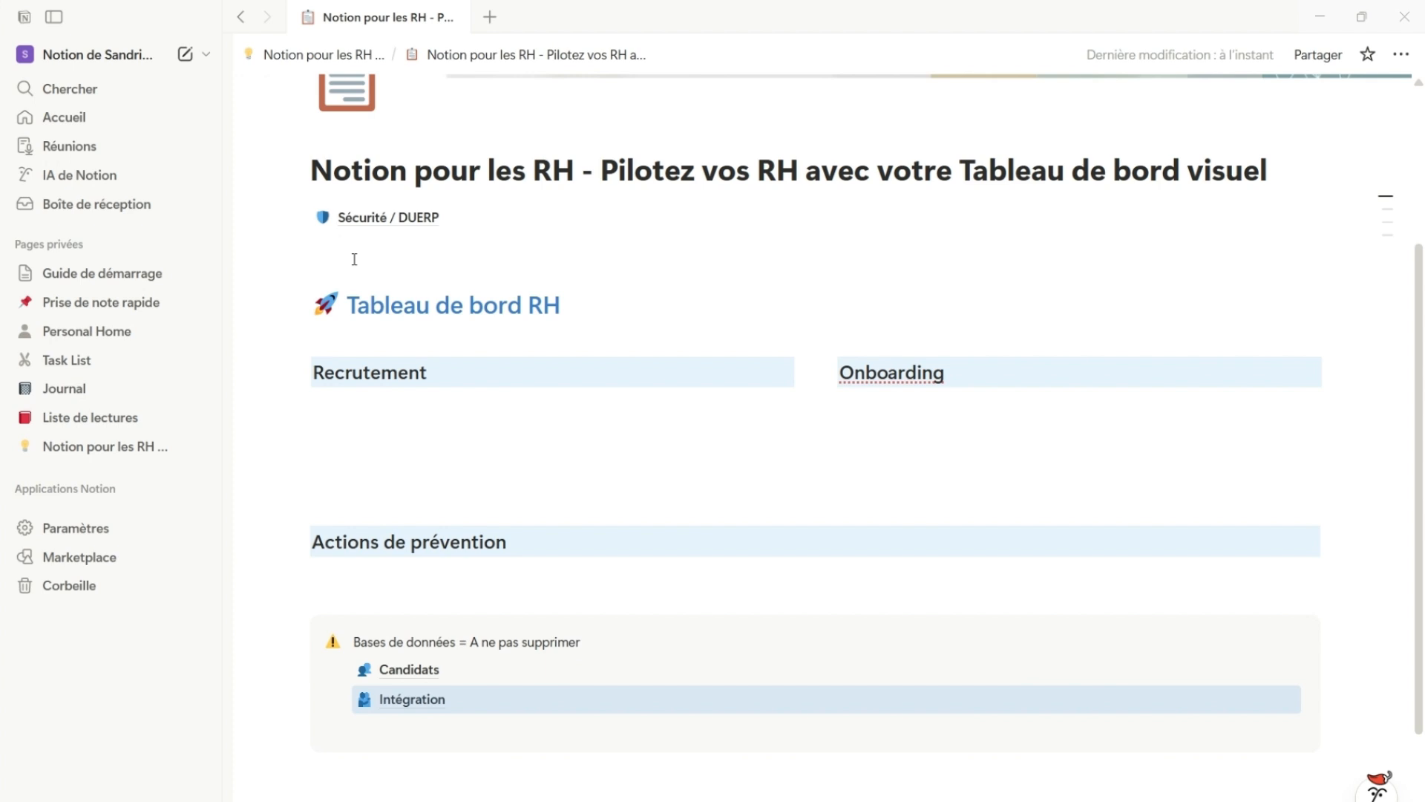
drag(290, 216, 375, 733)
click(349, 208)
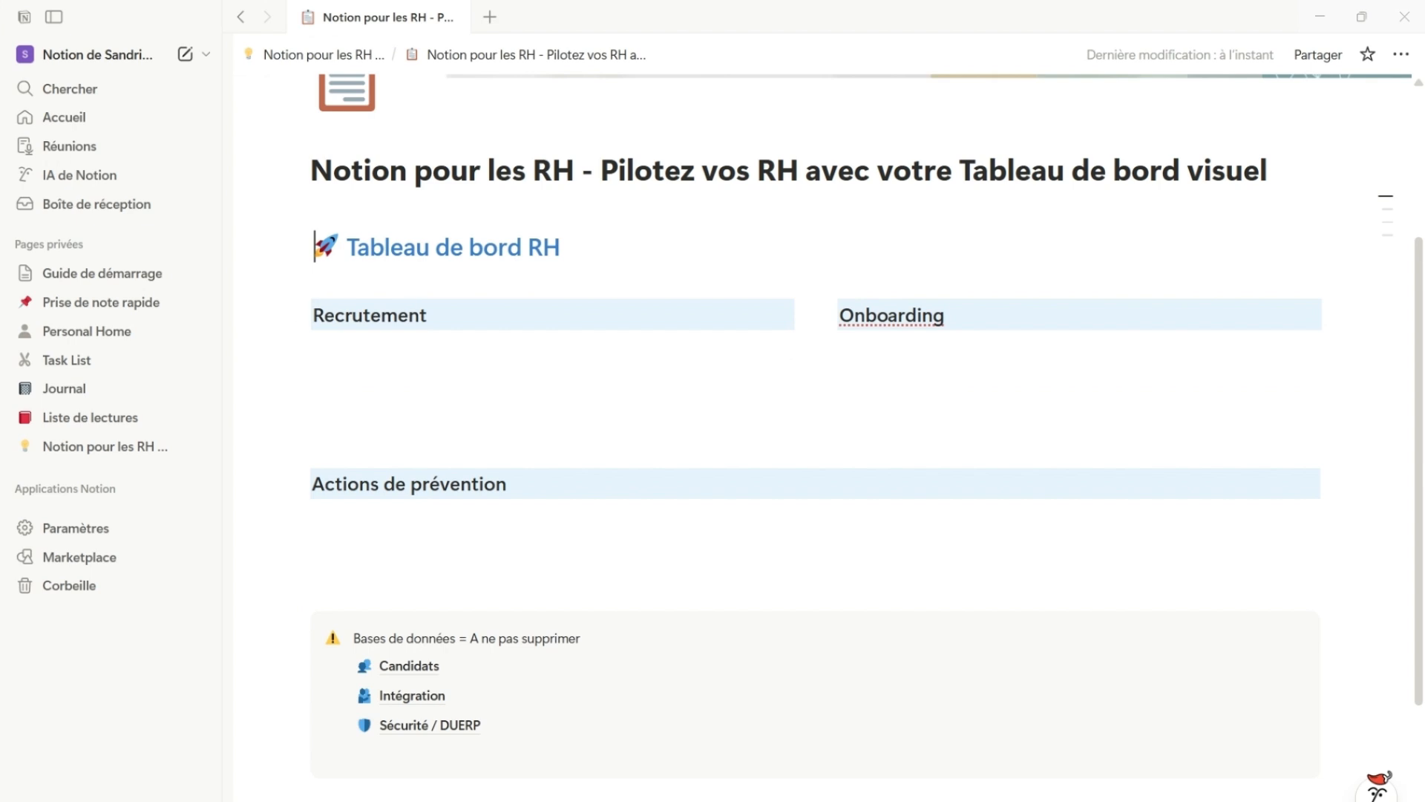
Insert a database gallery view on a new line below the Recrutement heading
scroll(1101, 742, up, 3)
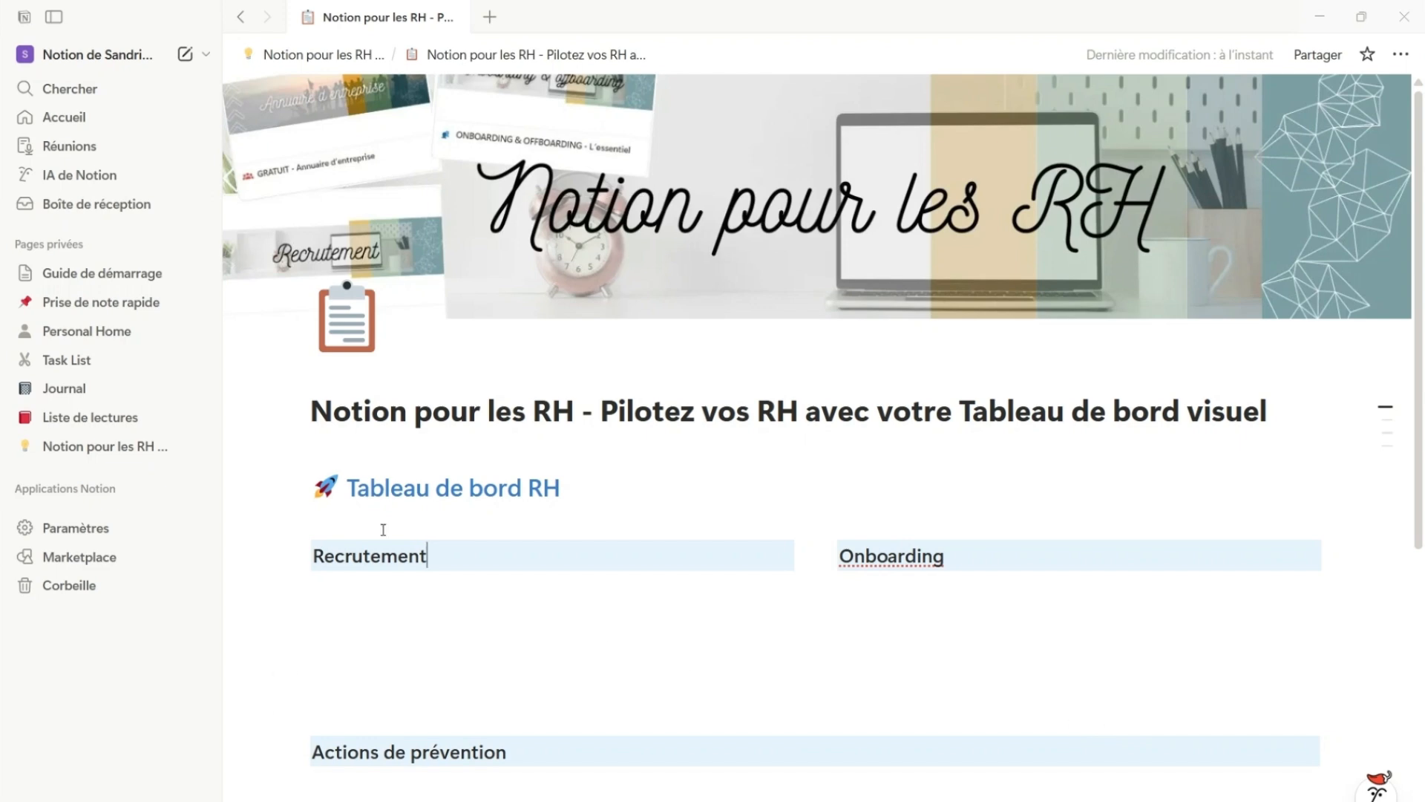
key(Return)
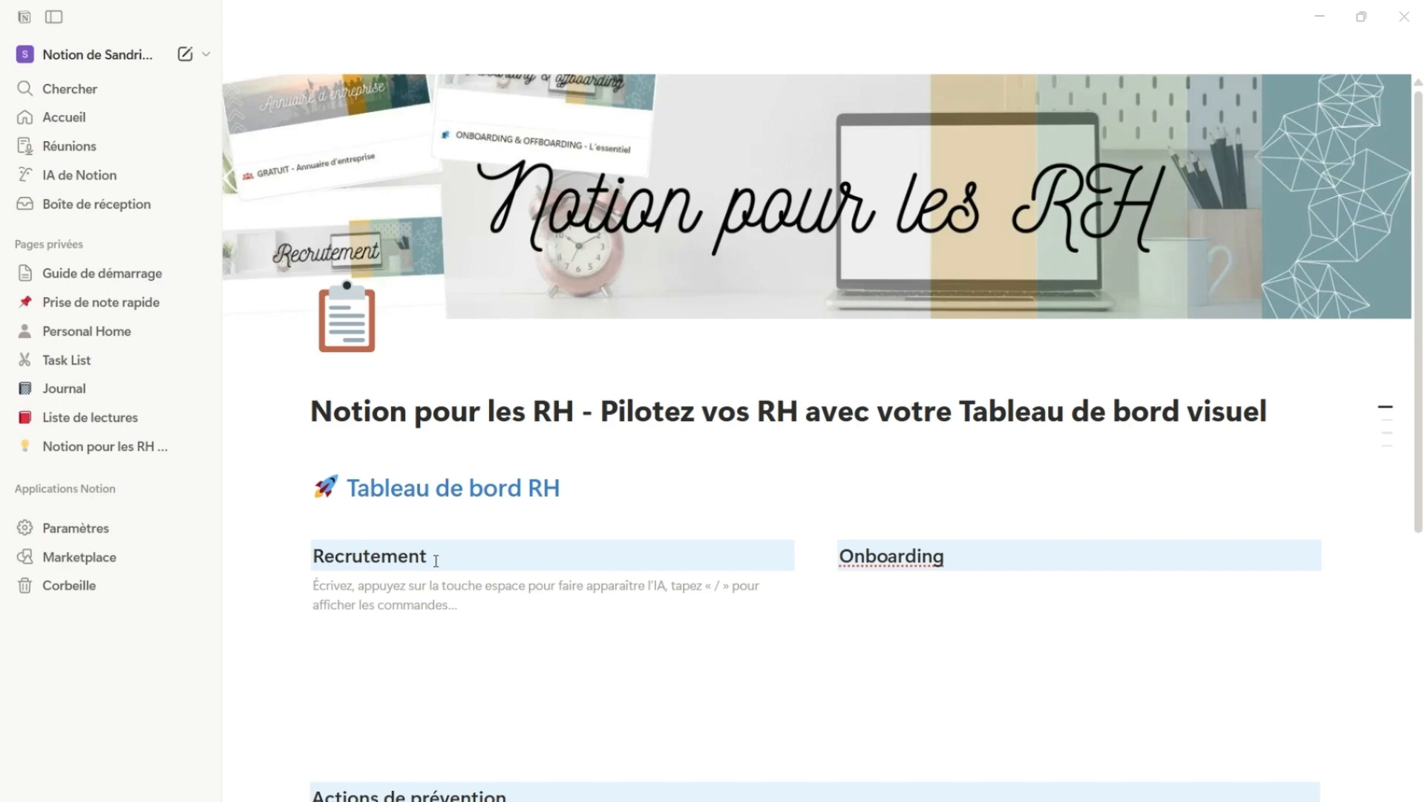
text(/)
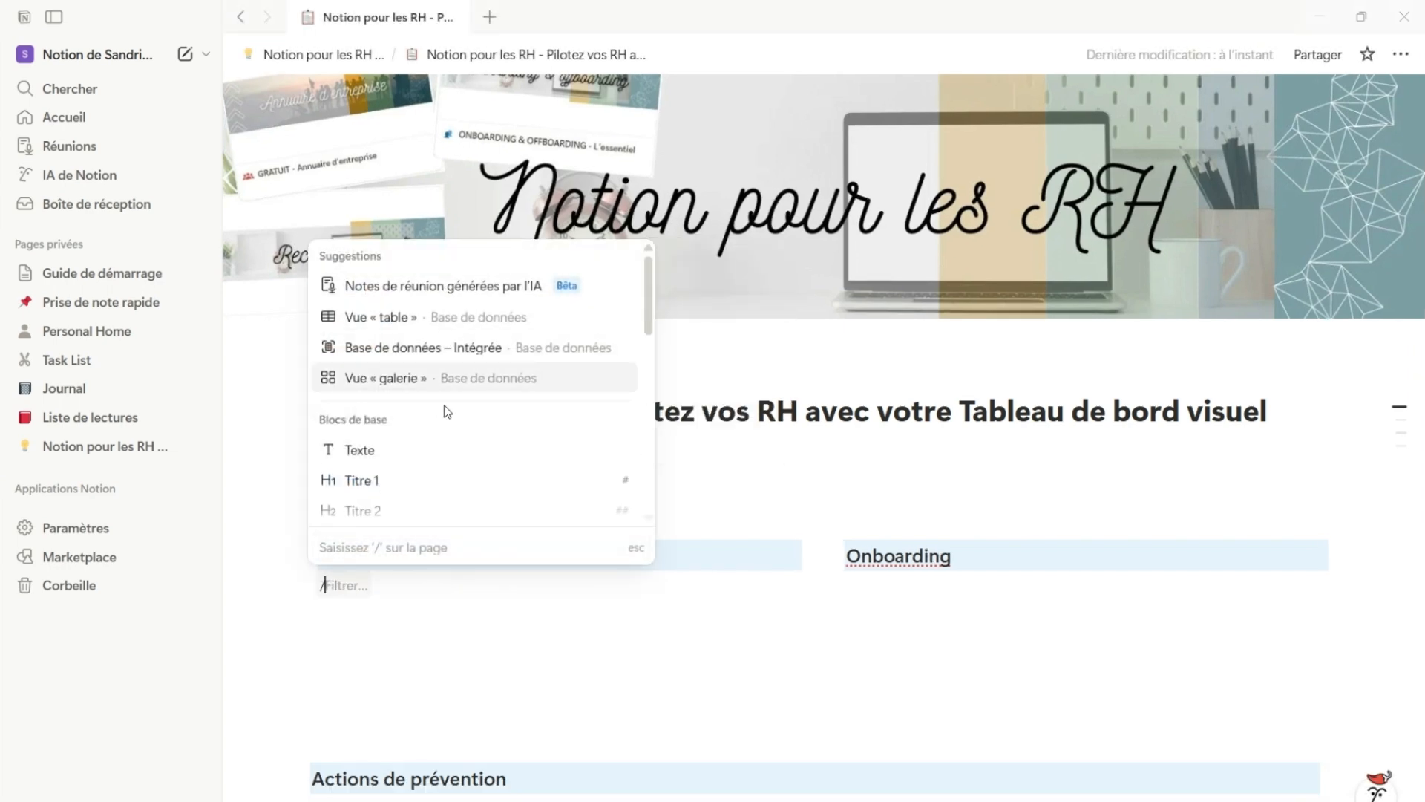
scroll(444, 409, down, 6)
scroll(445, 410, down, 10)
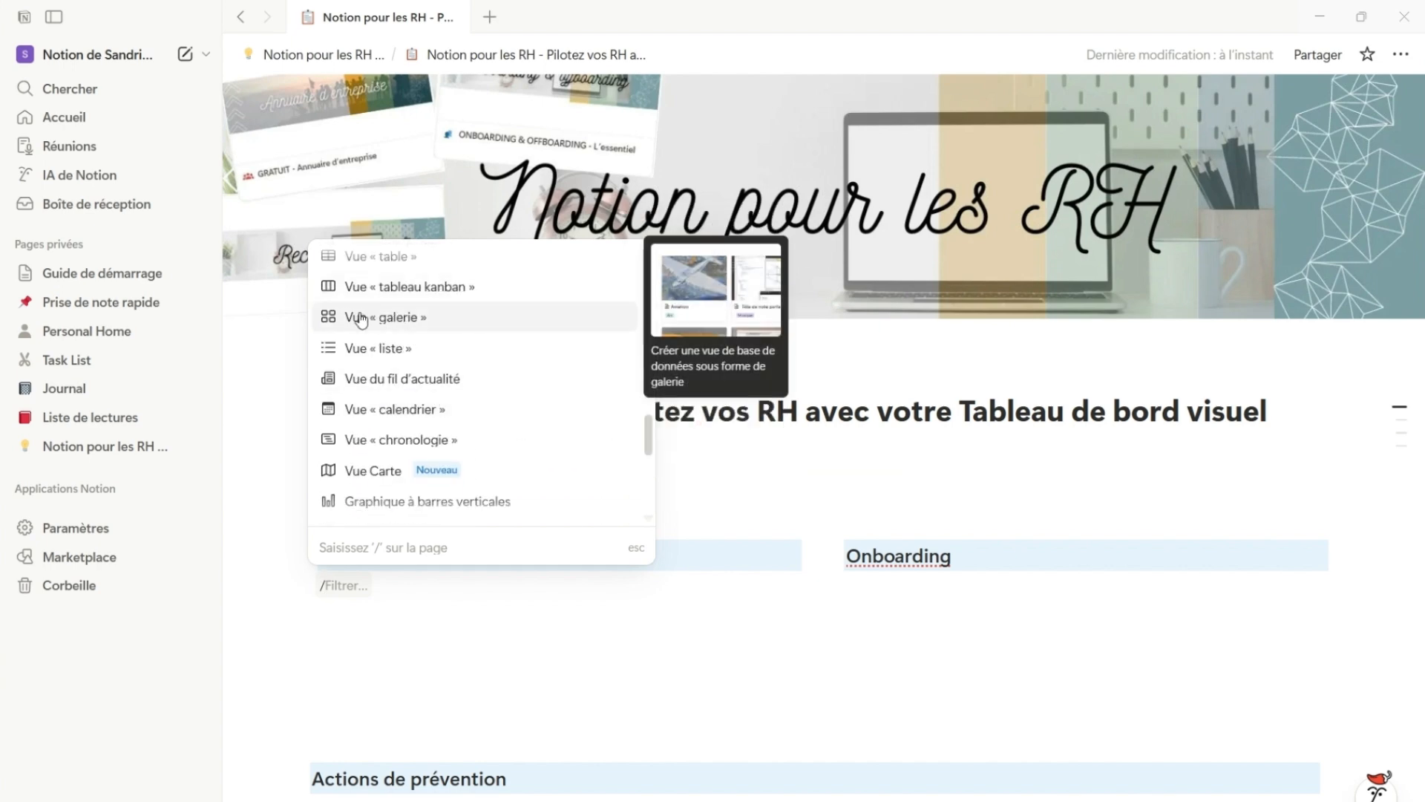
click(415, 319)
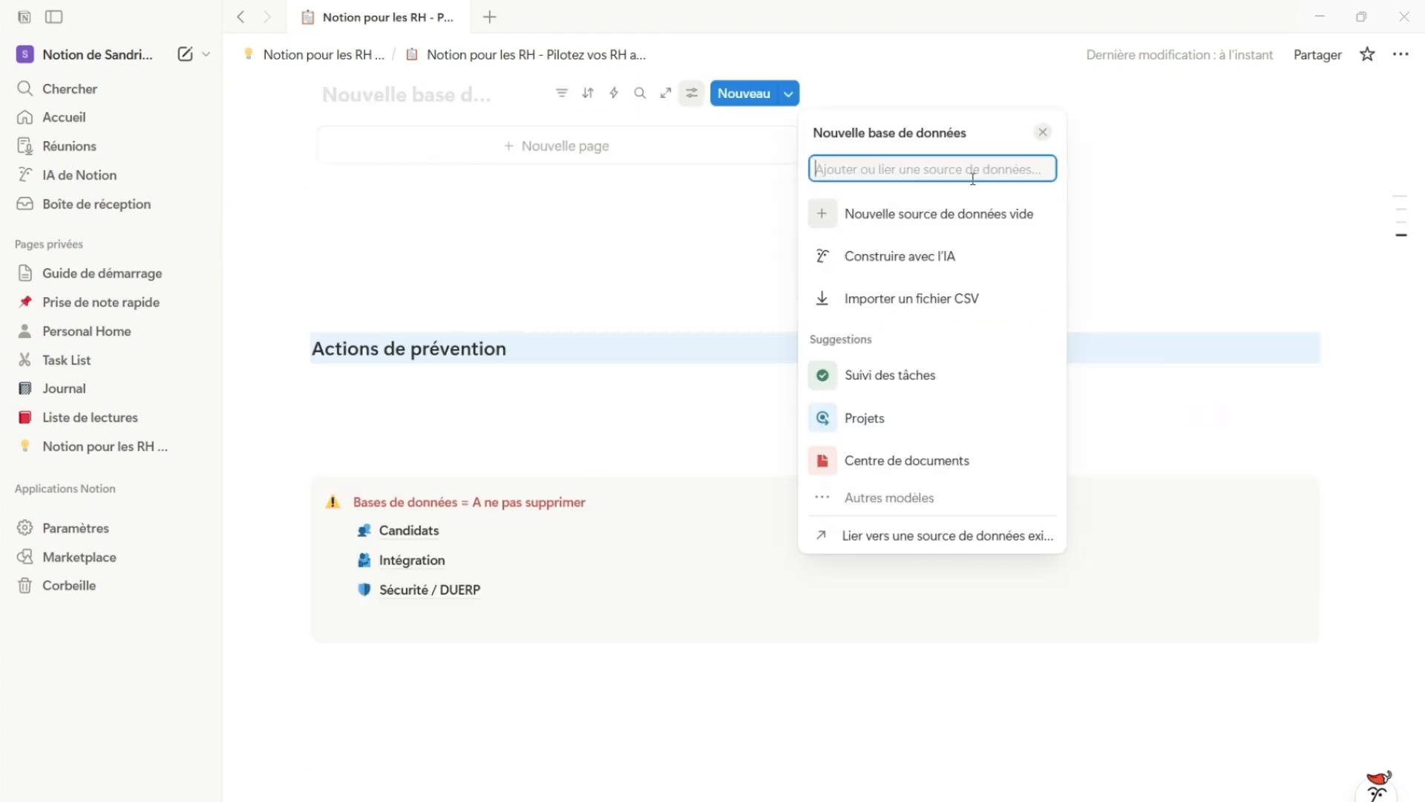
Search the data sources for "can" and link the gallery to the existing 1225 Candidats source
text(can)
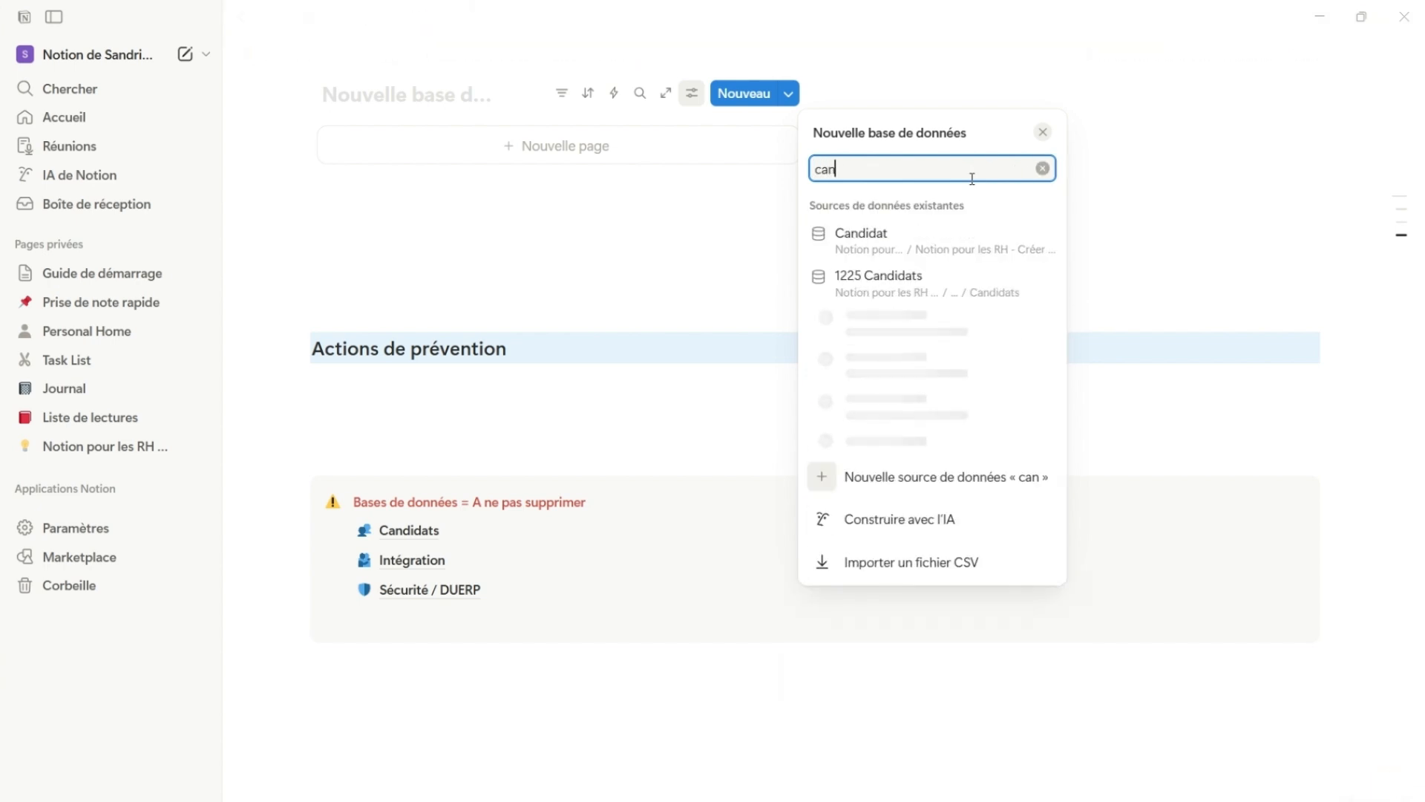
click(906, 282)
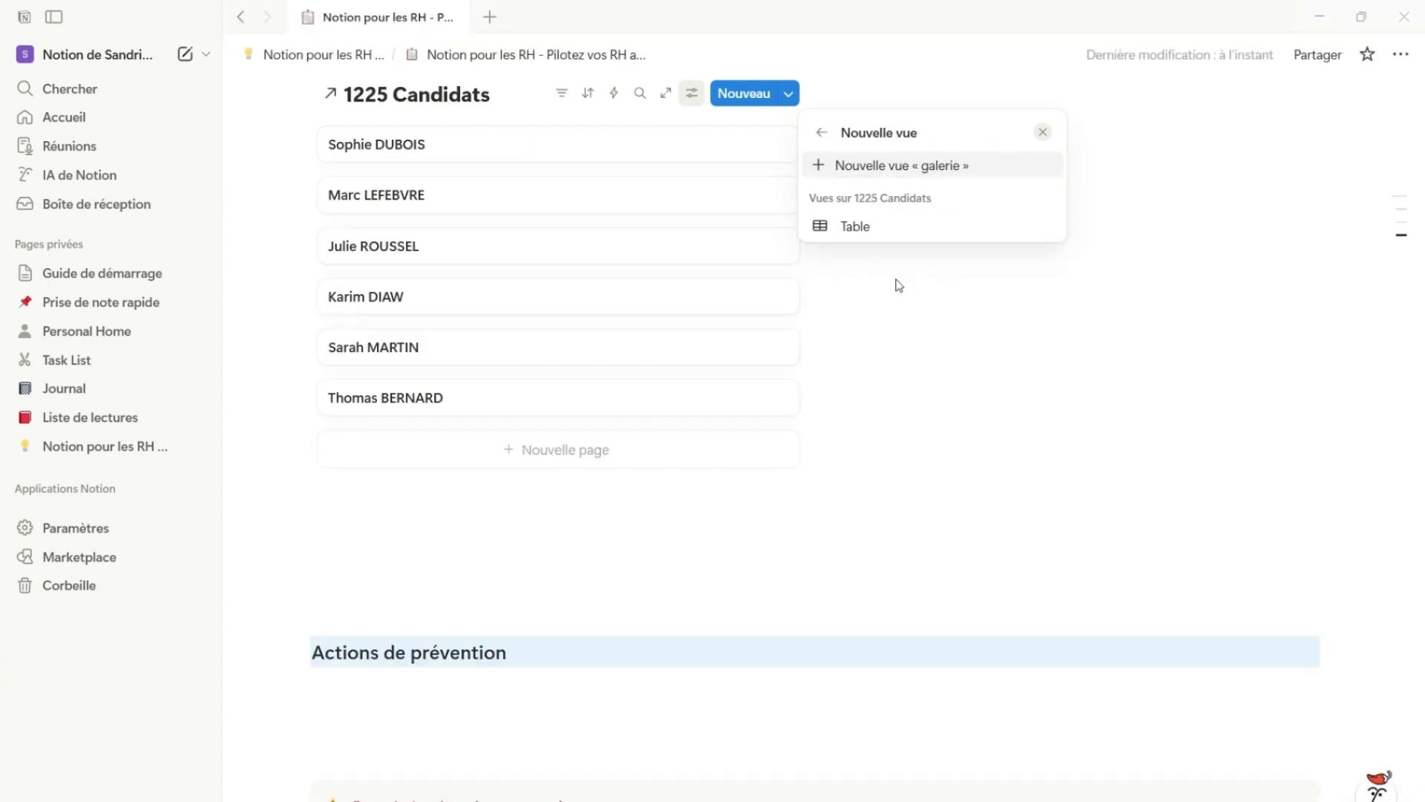
click(769, 537)
scroll(655, 516, up, 3)
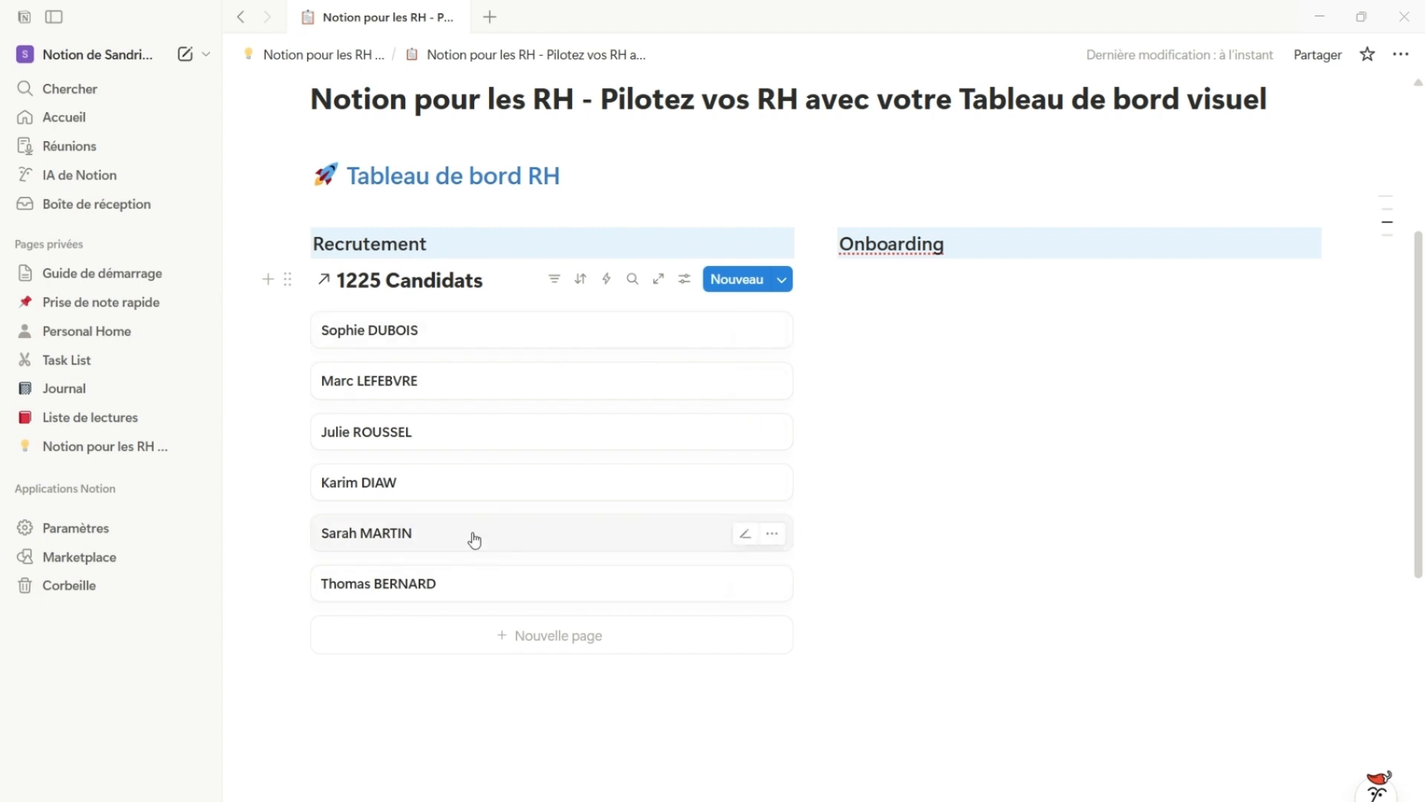
Filter the candidates gallery by Statut so that only "À qualifier" is selected
click(553, 290)
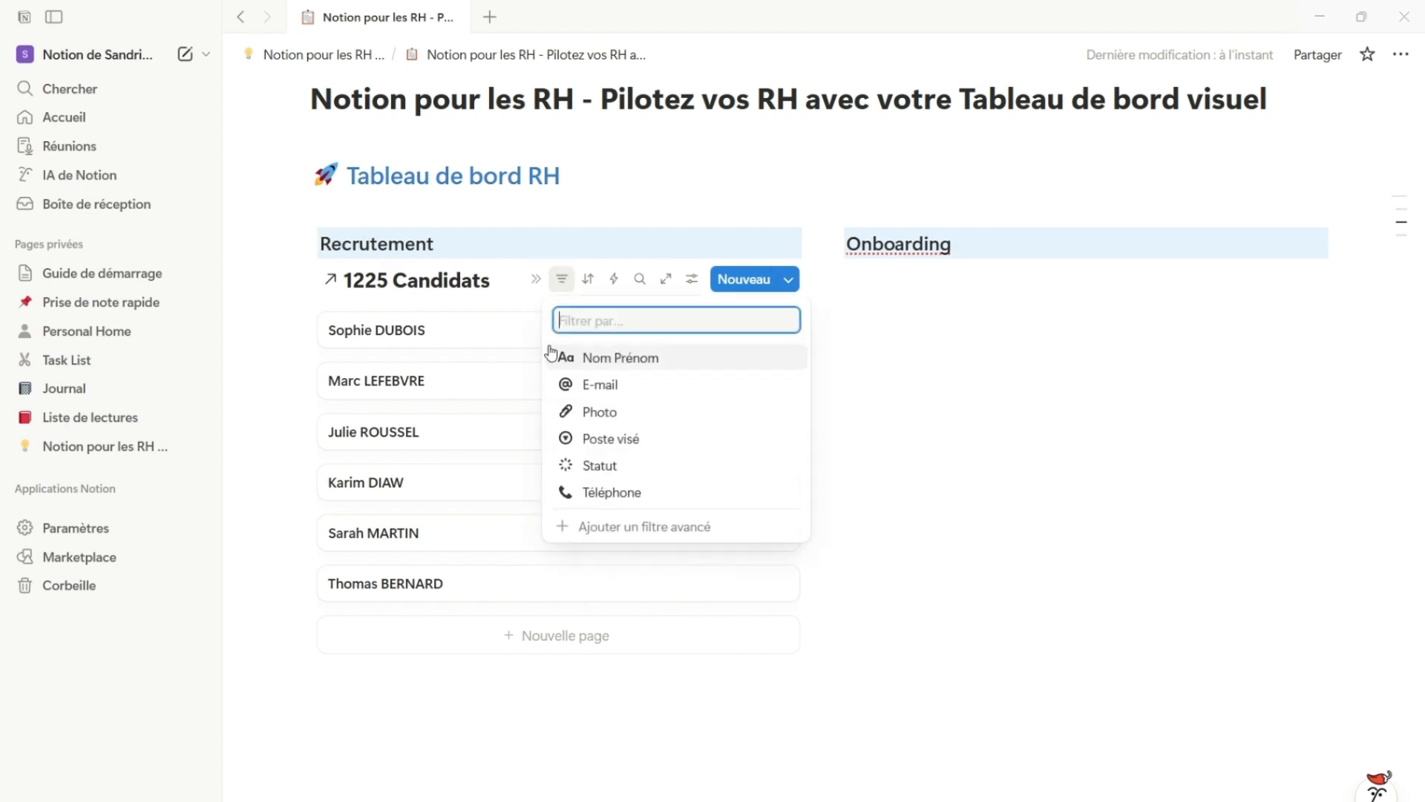
click(629, 473)
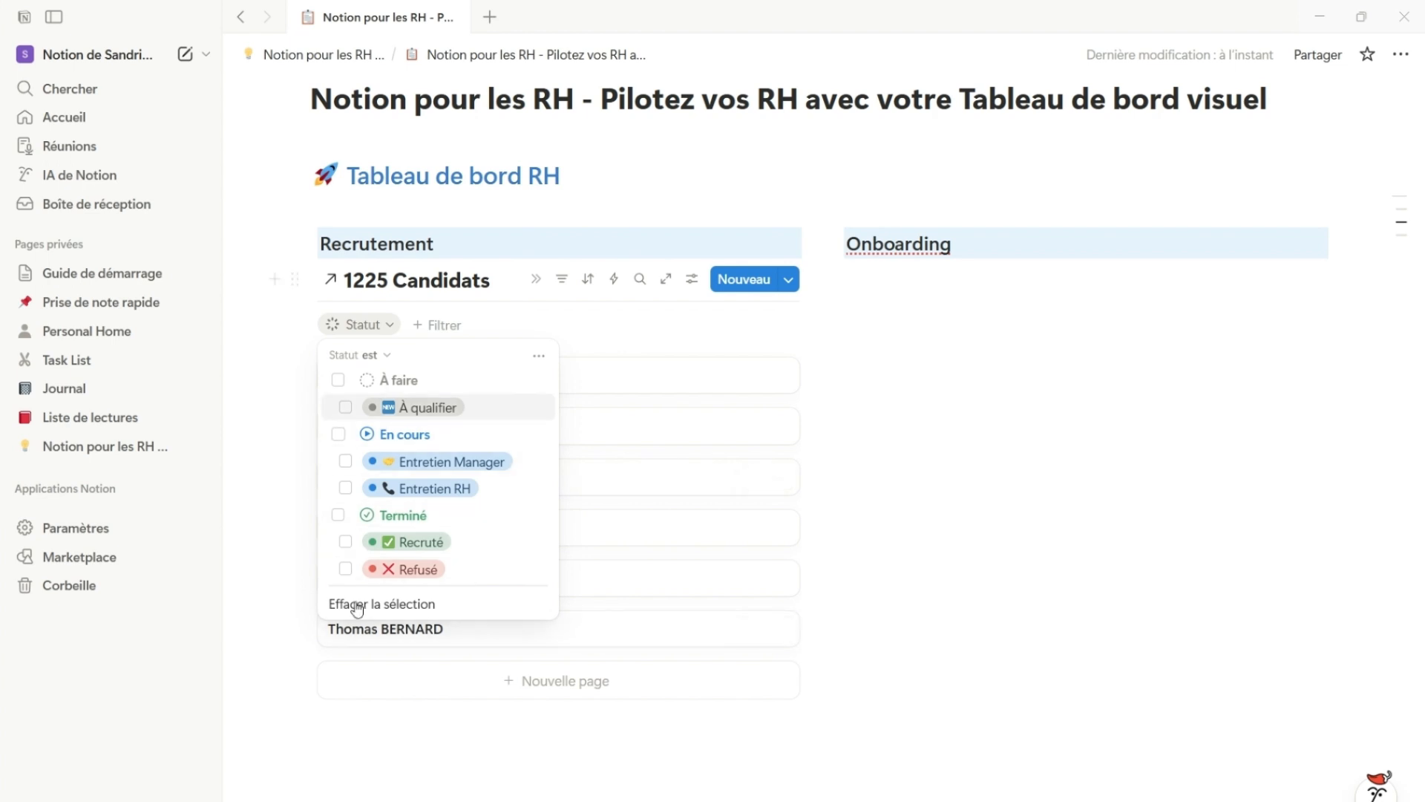
click(345, 407)
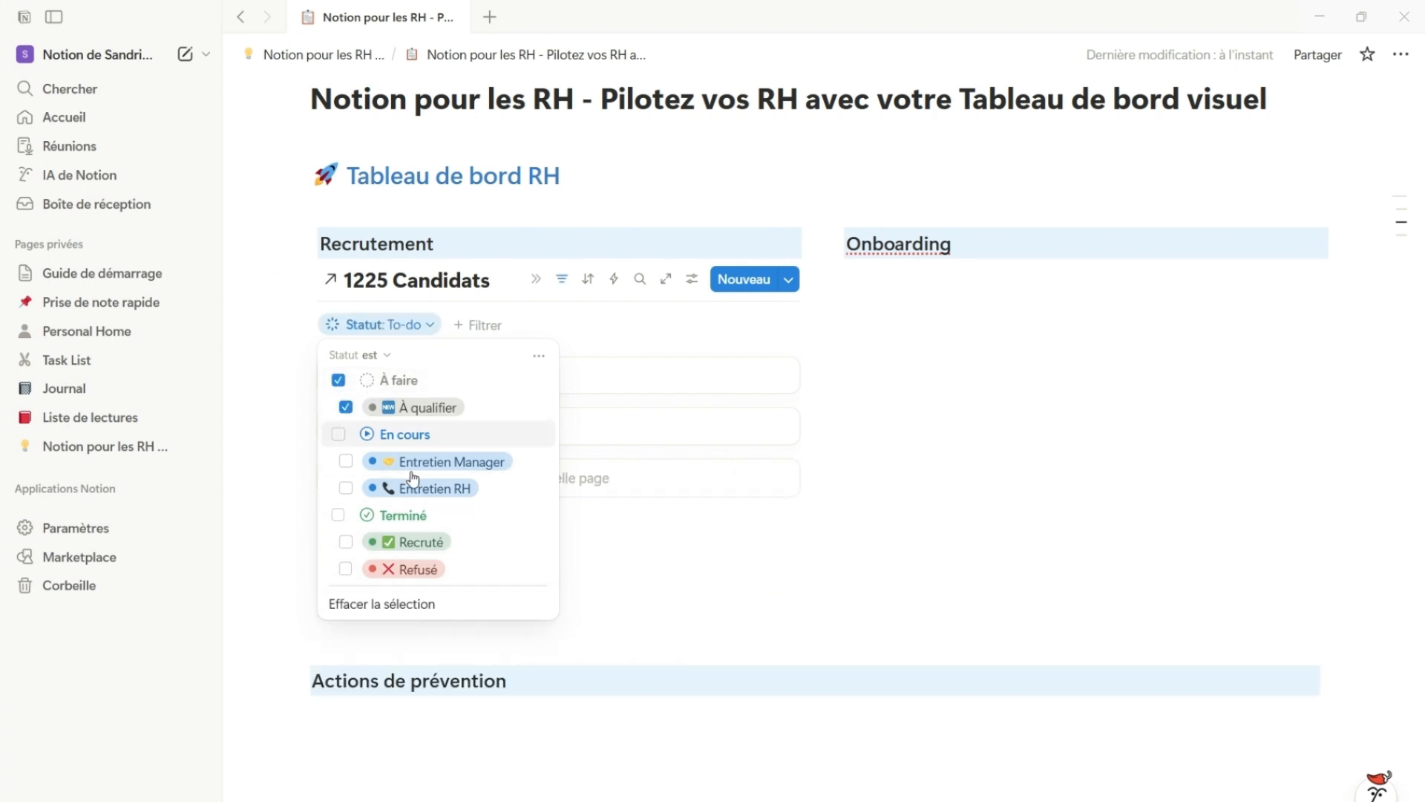
click(683, 568)
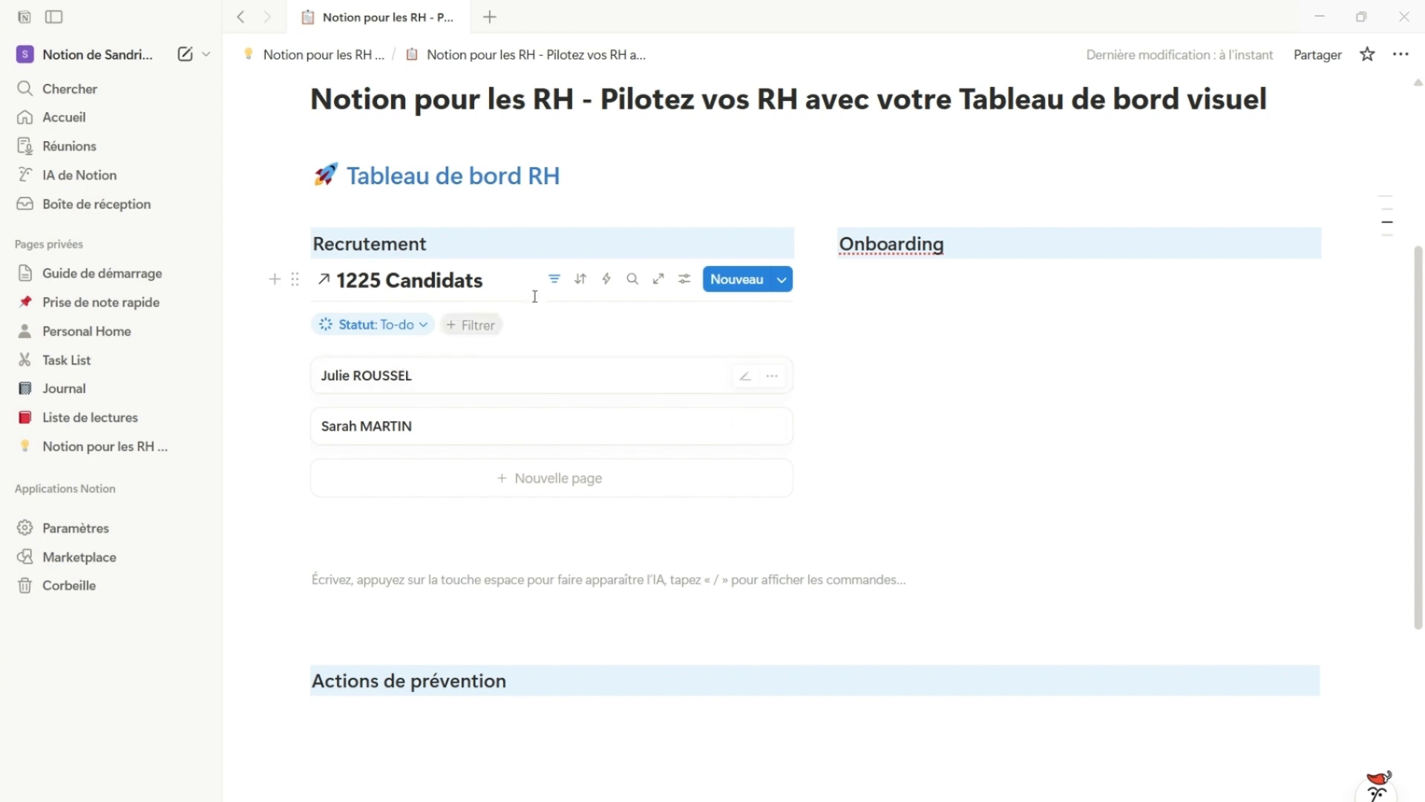
Set the gallery's card preview to Photo, the card size to Petite, and turn on image fitting
click(684, 279)
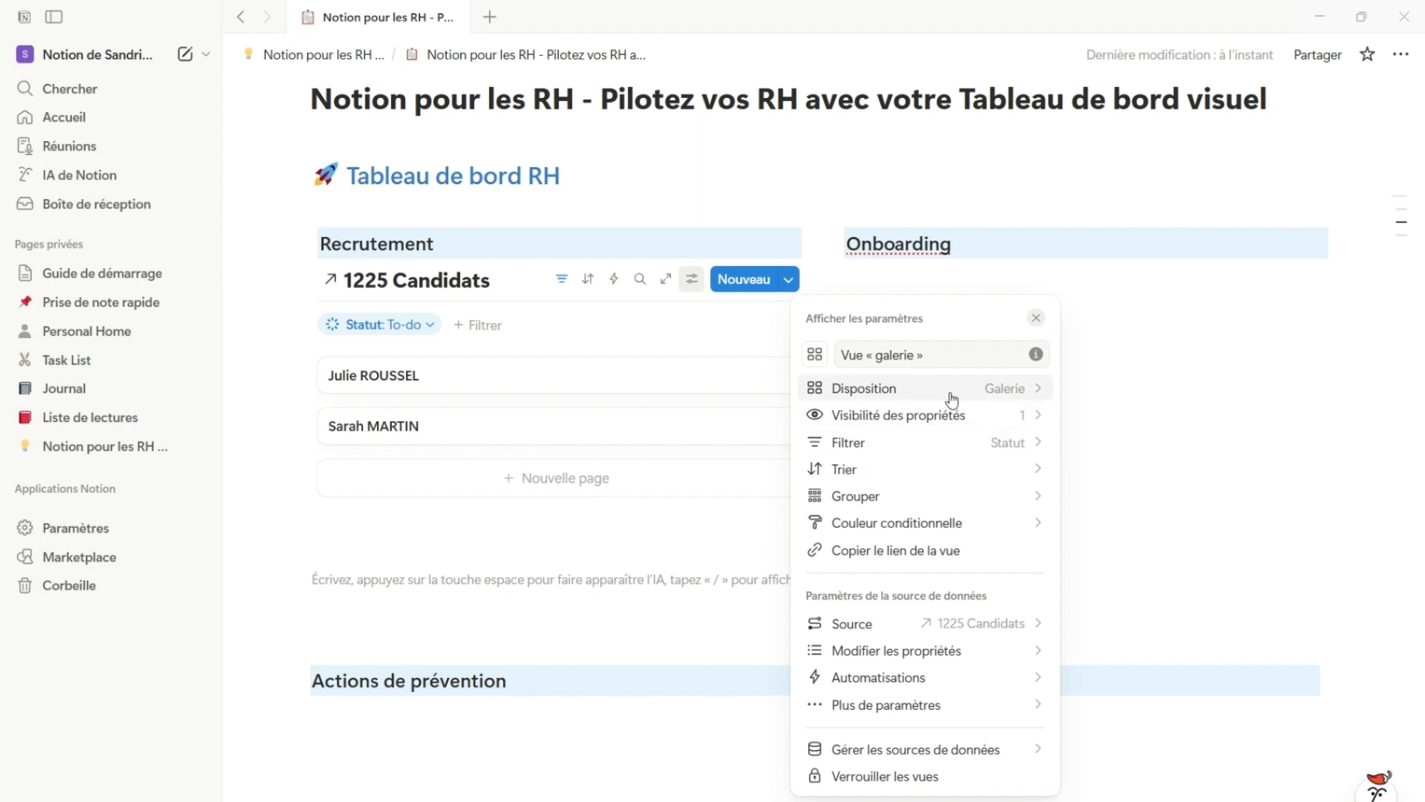
click(1005, 389)
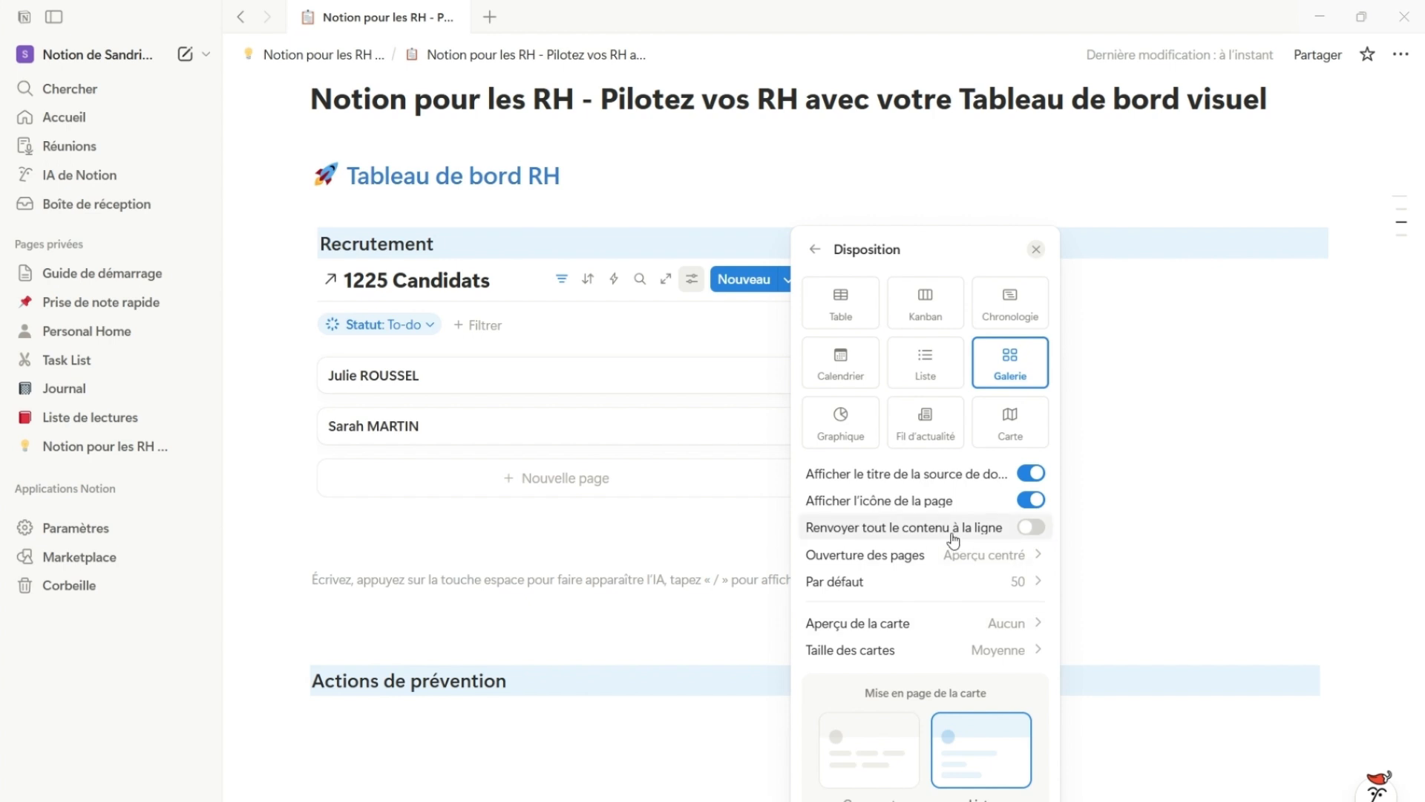
click(1005, 624)
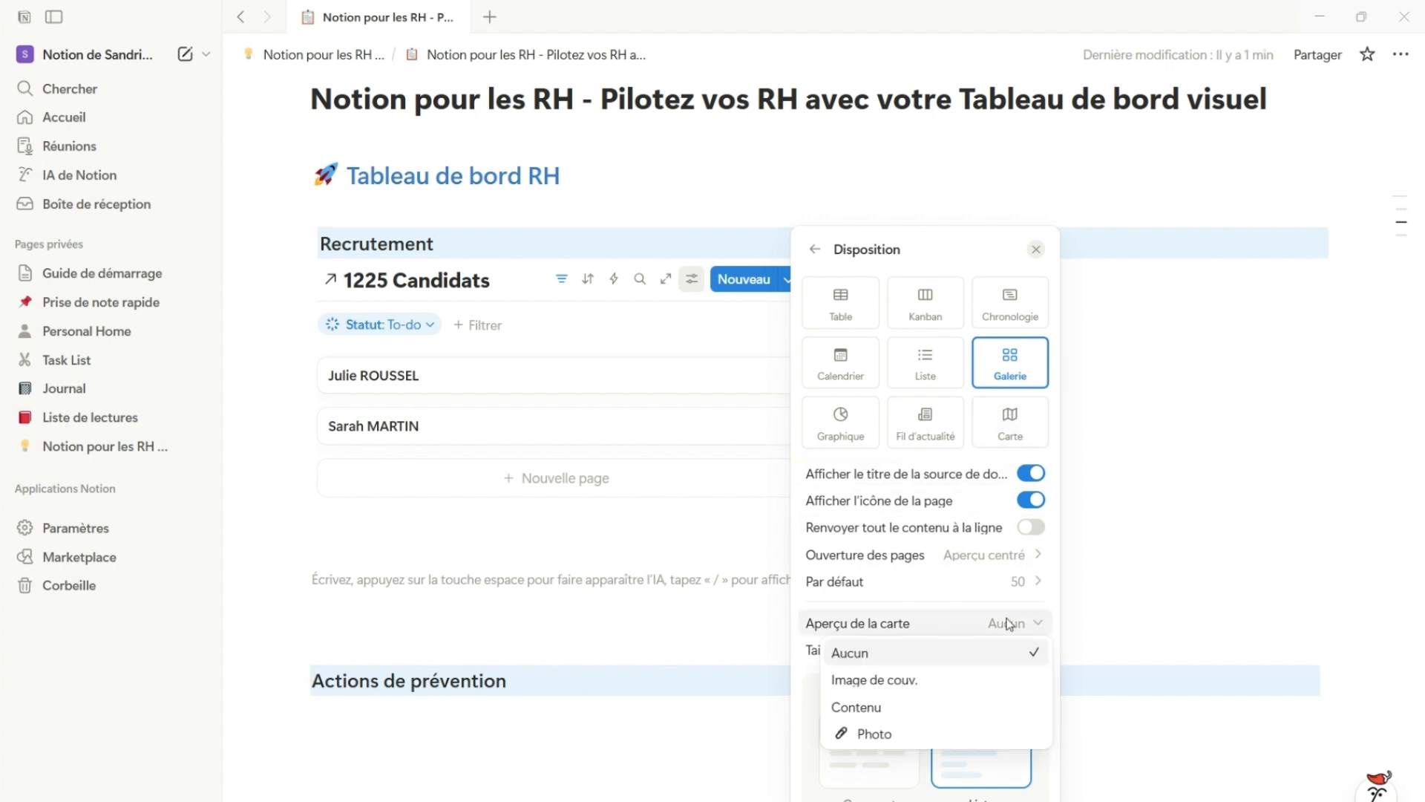
click(887, 735)
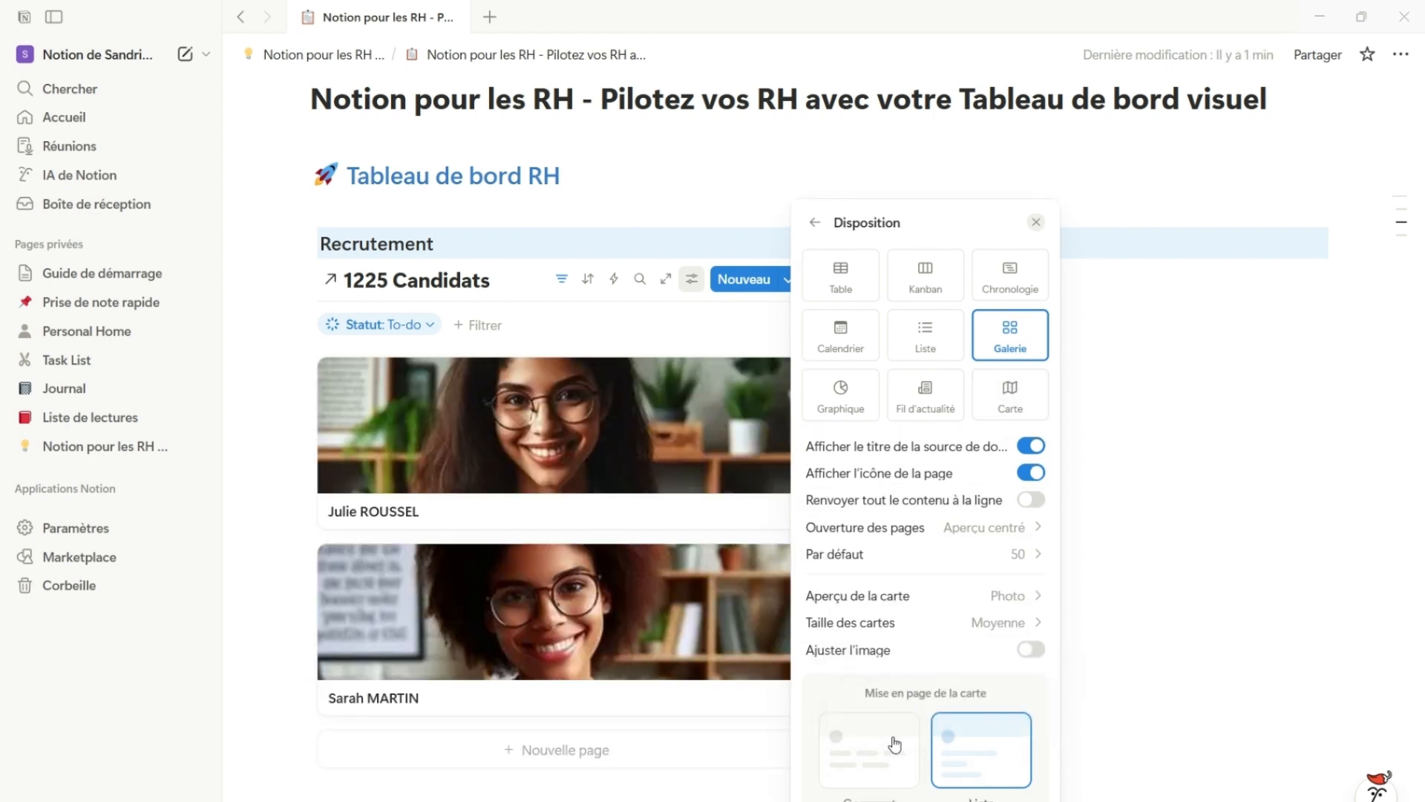
click(985, 627)
click(965, 656)
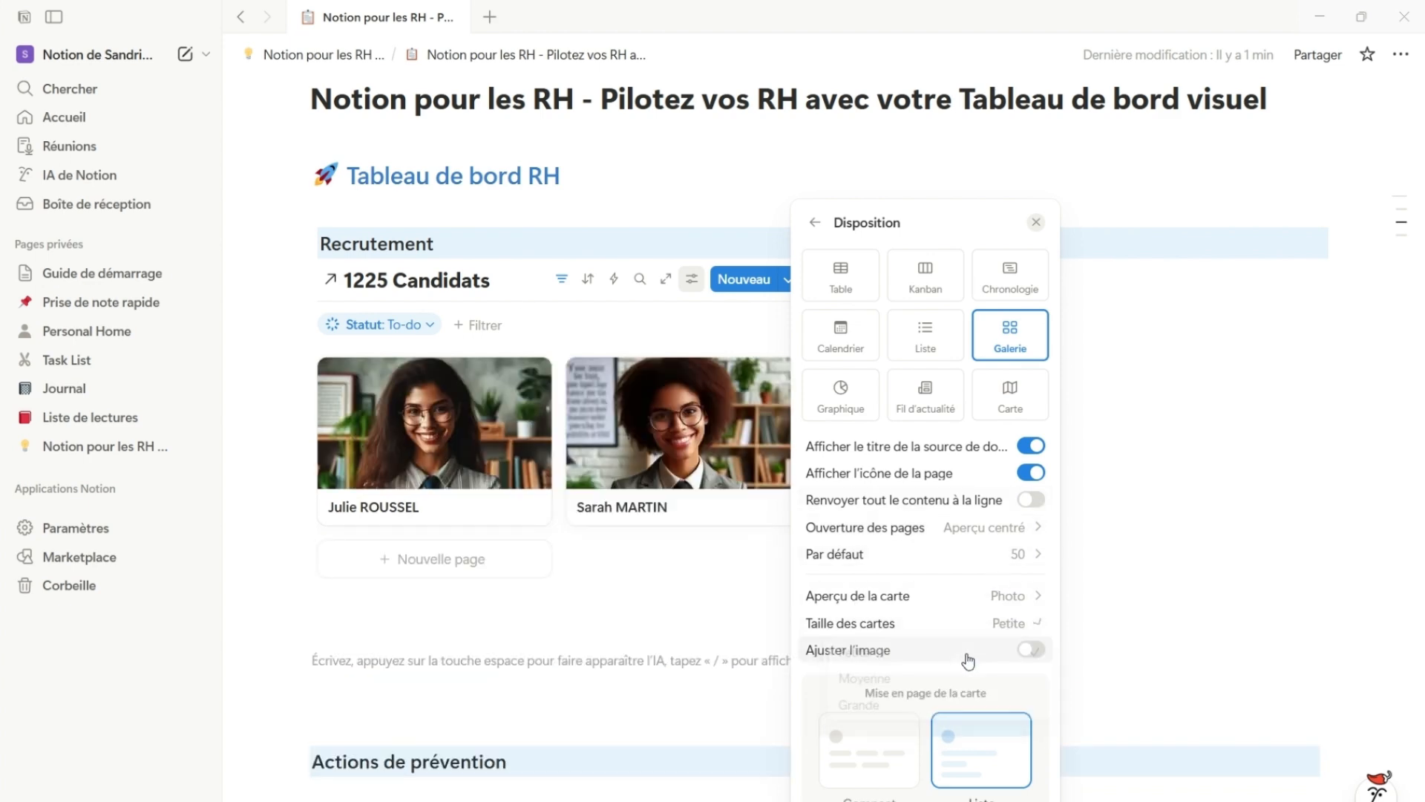
click(1030, 650)
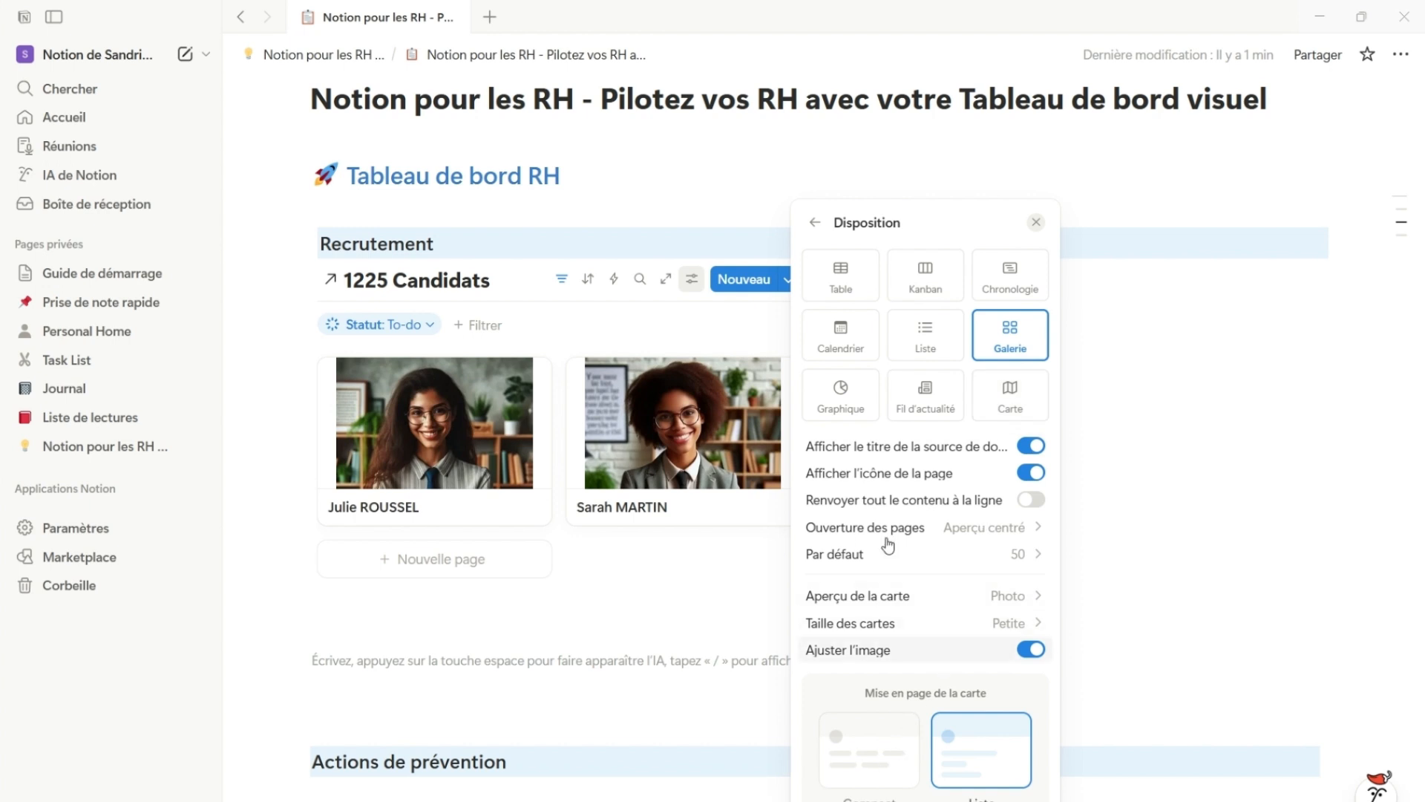
Show the E-mail, Téléphone, Poste visé and Statut properties on the candidate cards
click(815, 222)
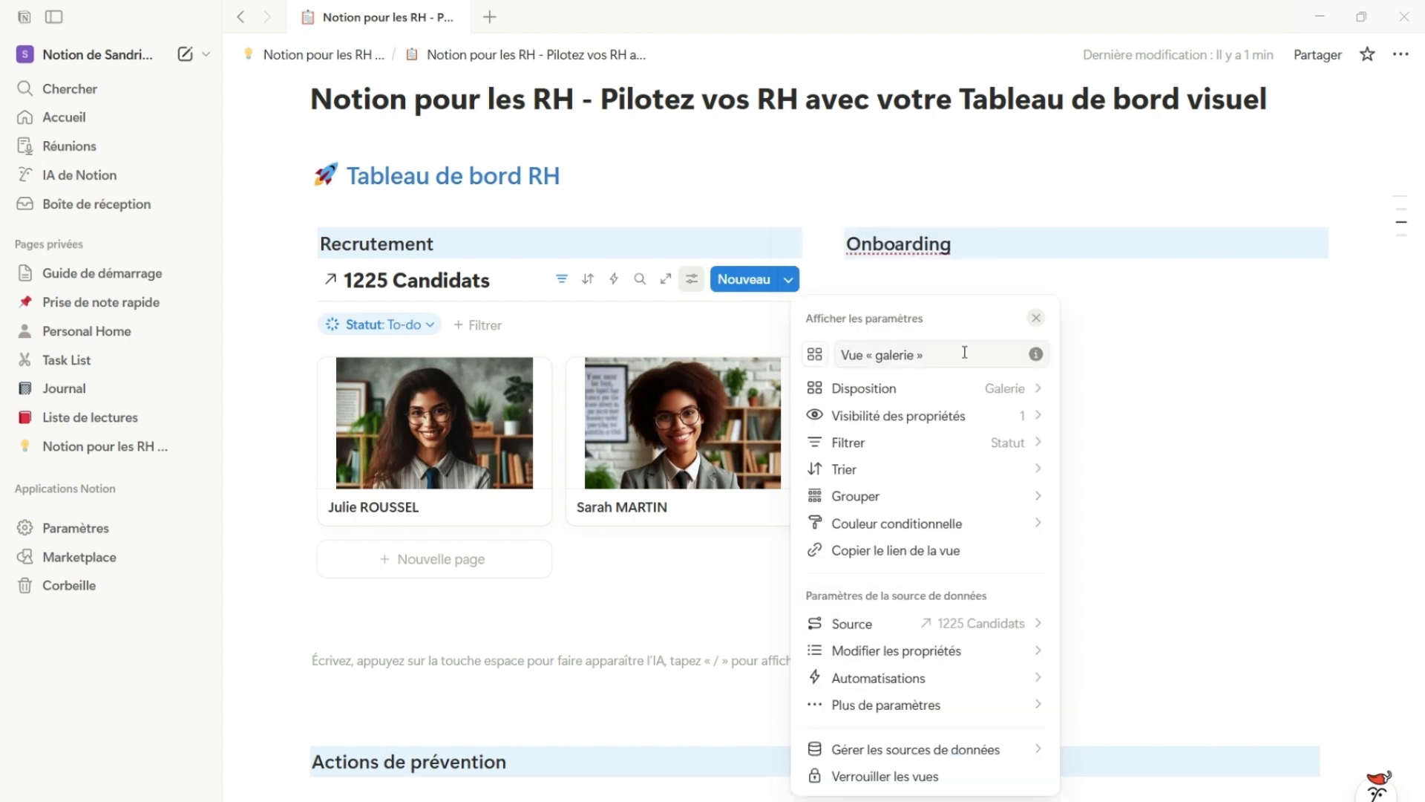
click(1033, 415)
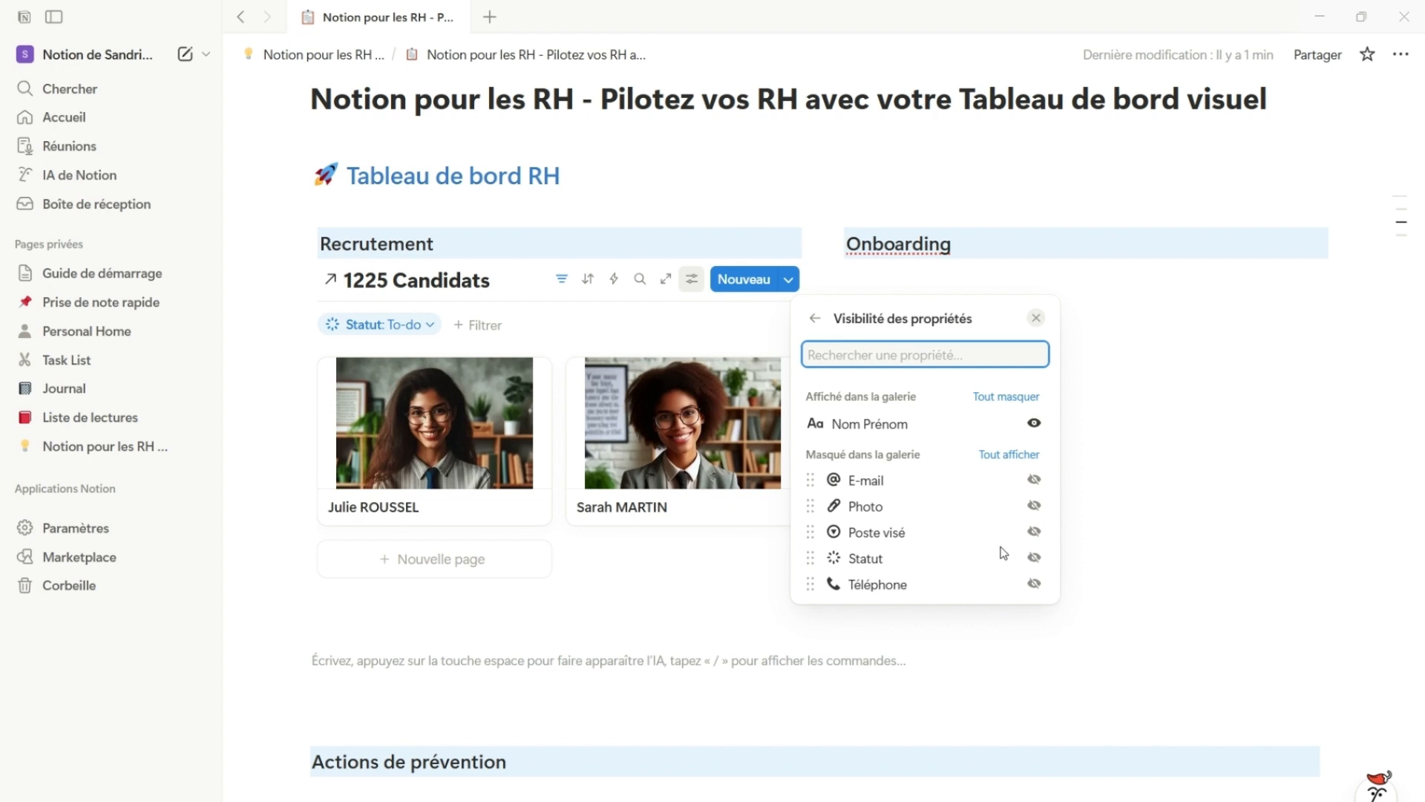
click(1034, 479)
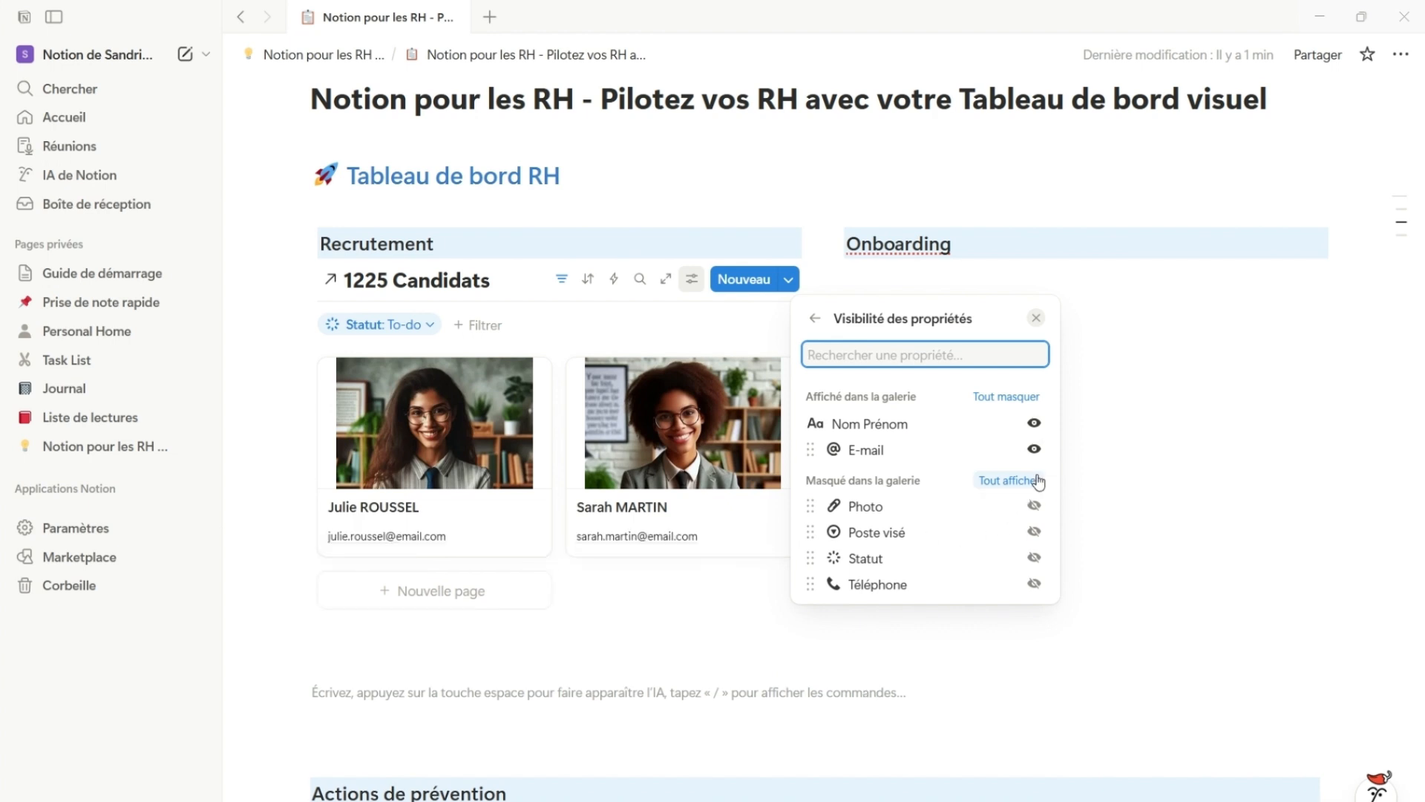
click(1034, 584)
click(1034, 557)
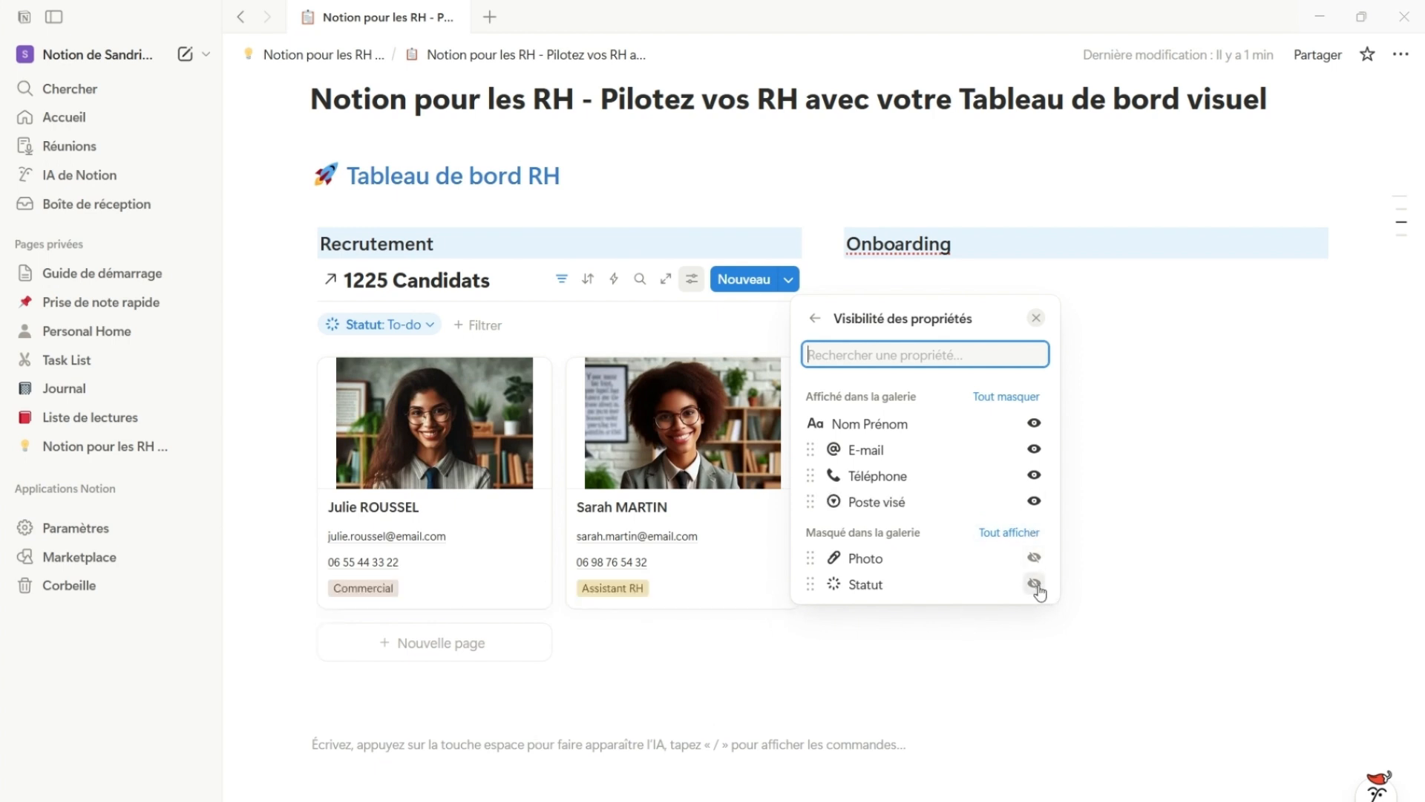
click(1035, 584)
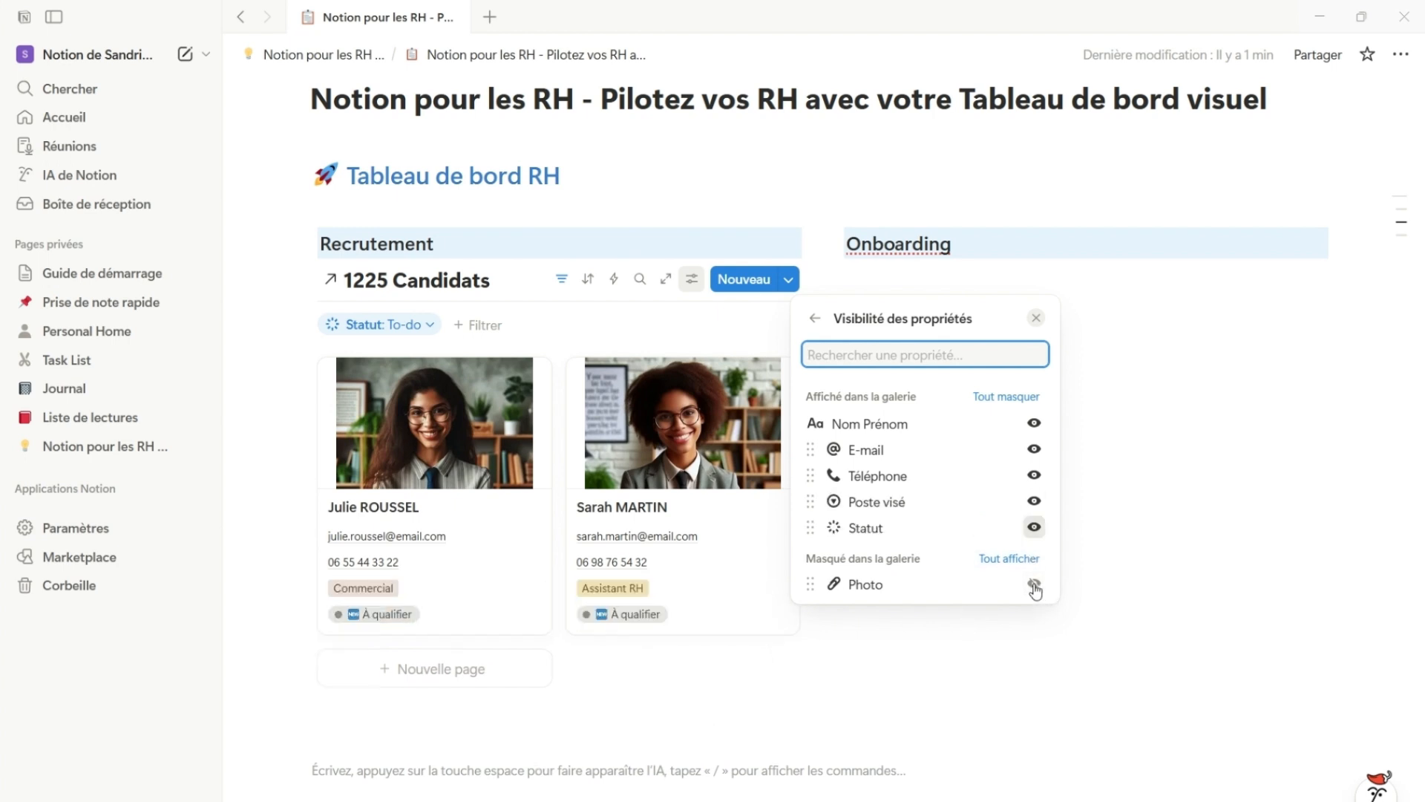
click(720, 686)
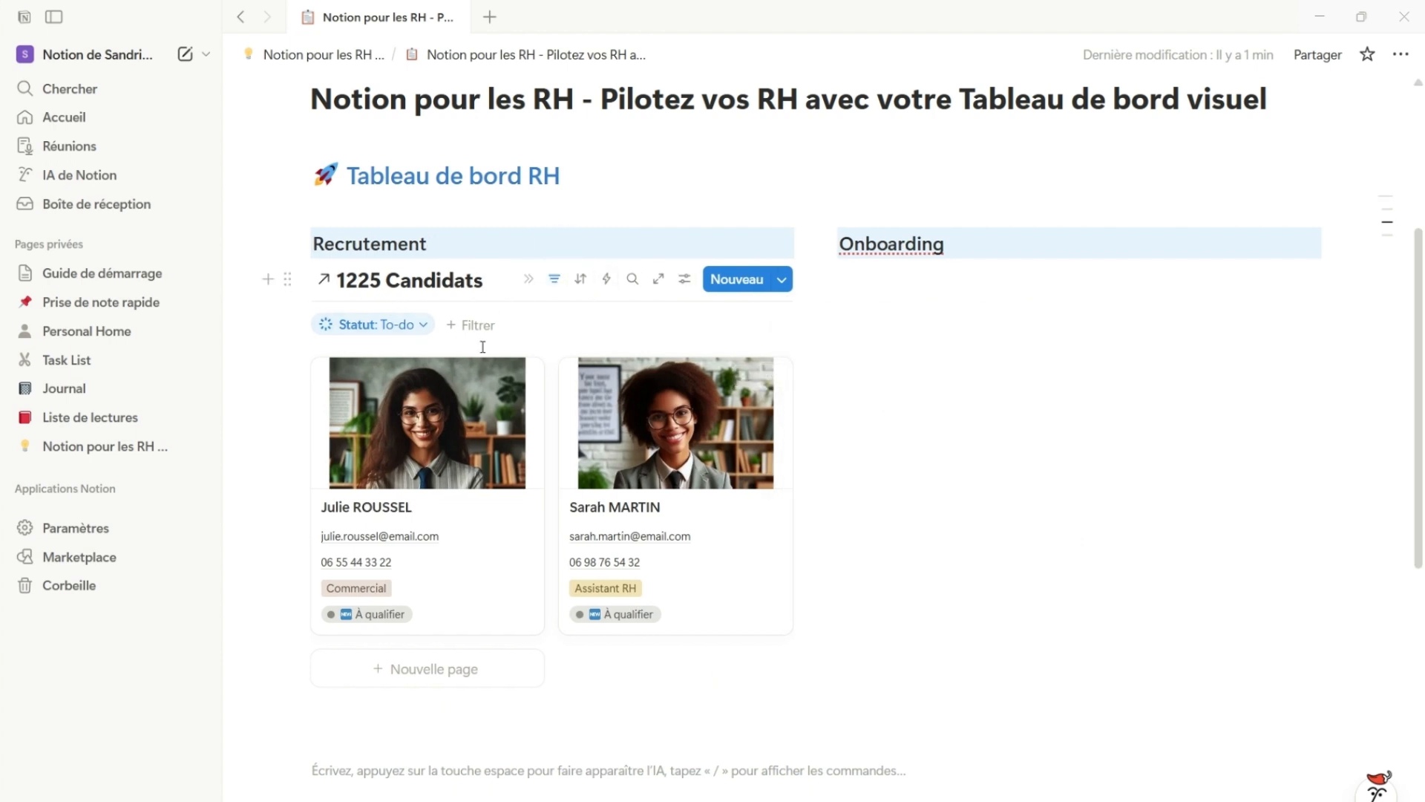
Hide the data source title in the candidates gallery's layout settings
click(681, 286)
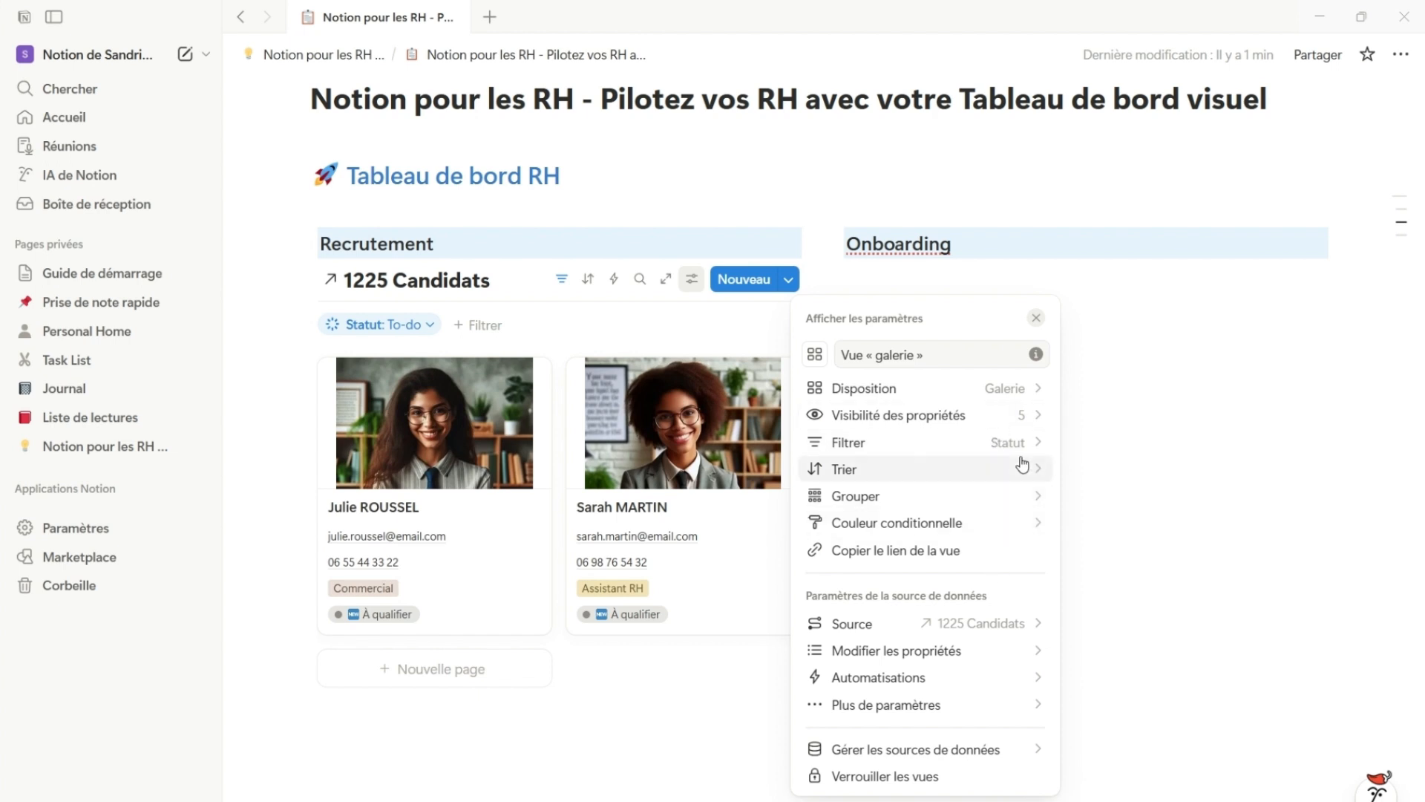
click(1017, 388)
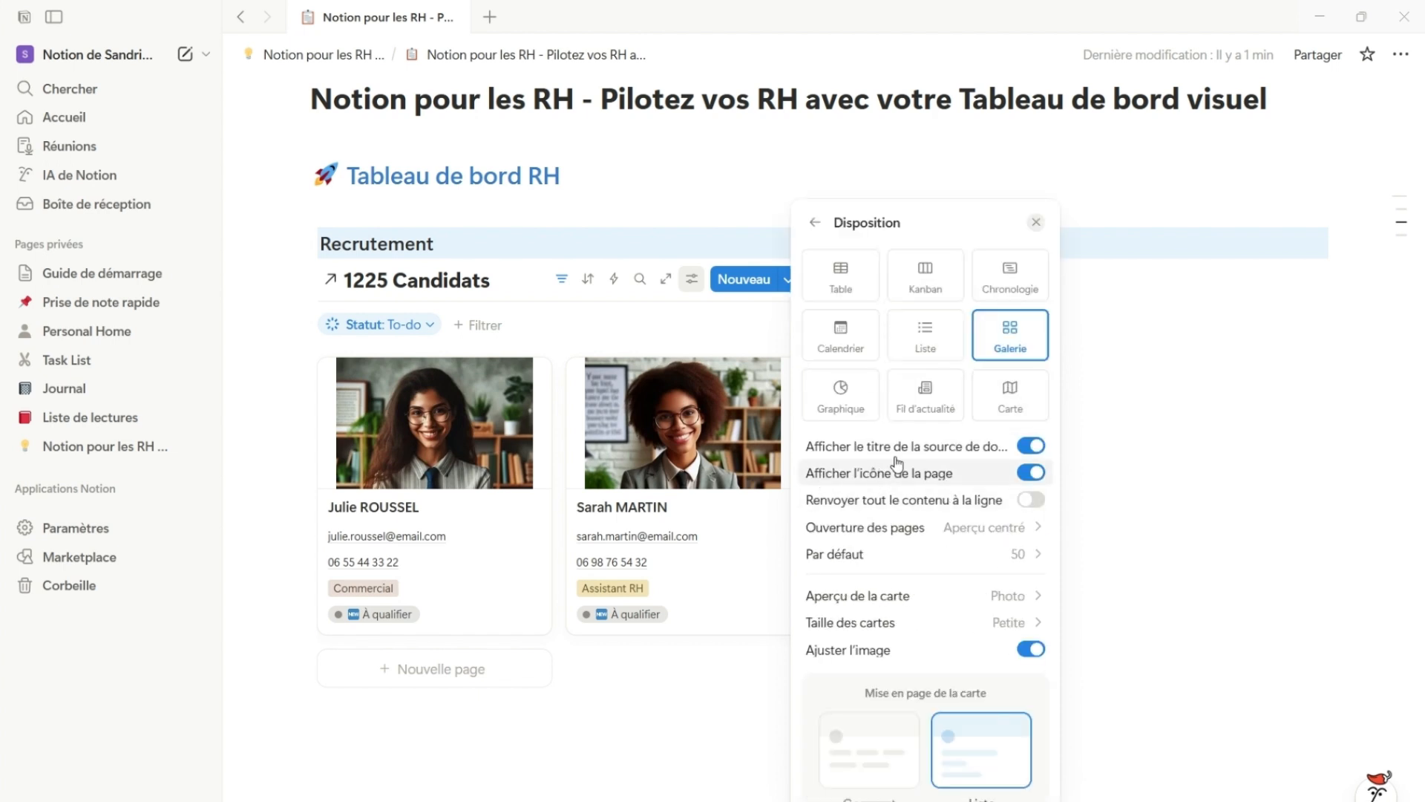
click(1028, 449)
click(530, 487)
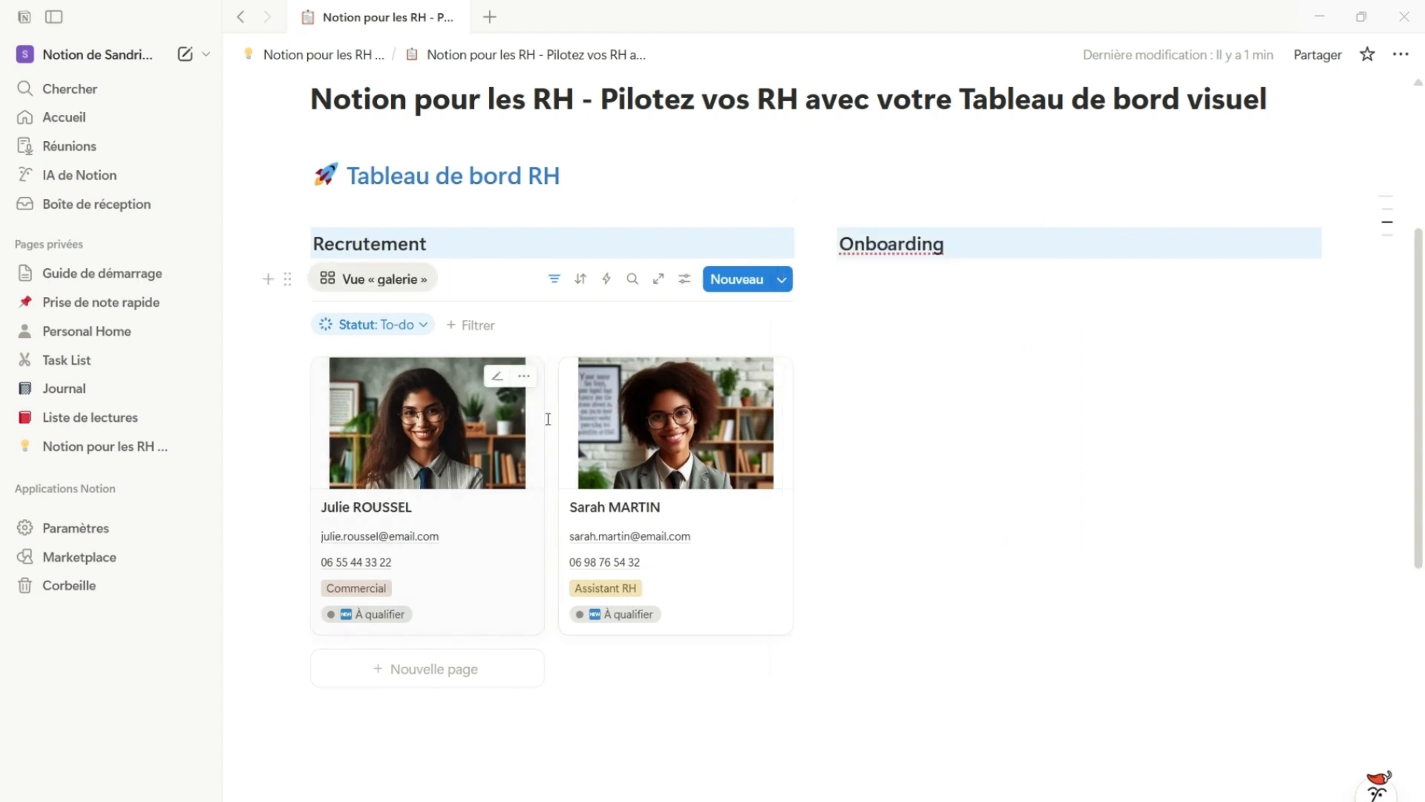
Hide the filter bar and collapse the view controls of the "À qualifier" candidates gallery, and duplicate the gallery
click(555, 280)
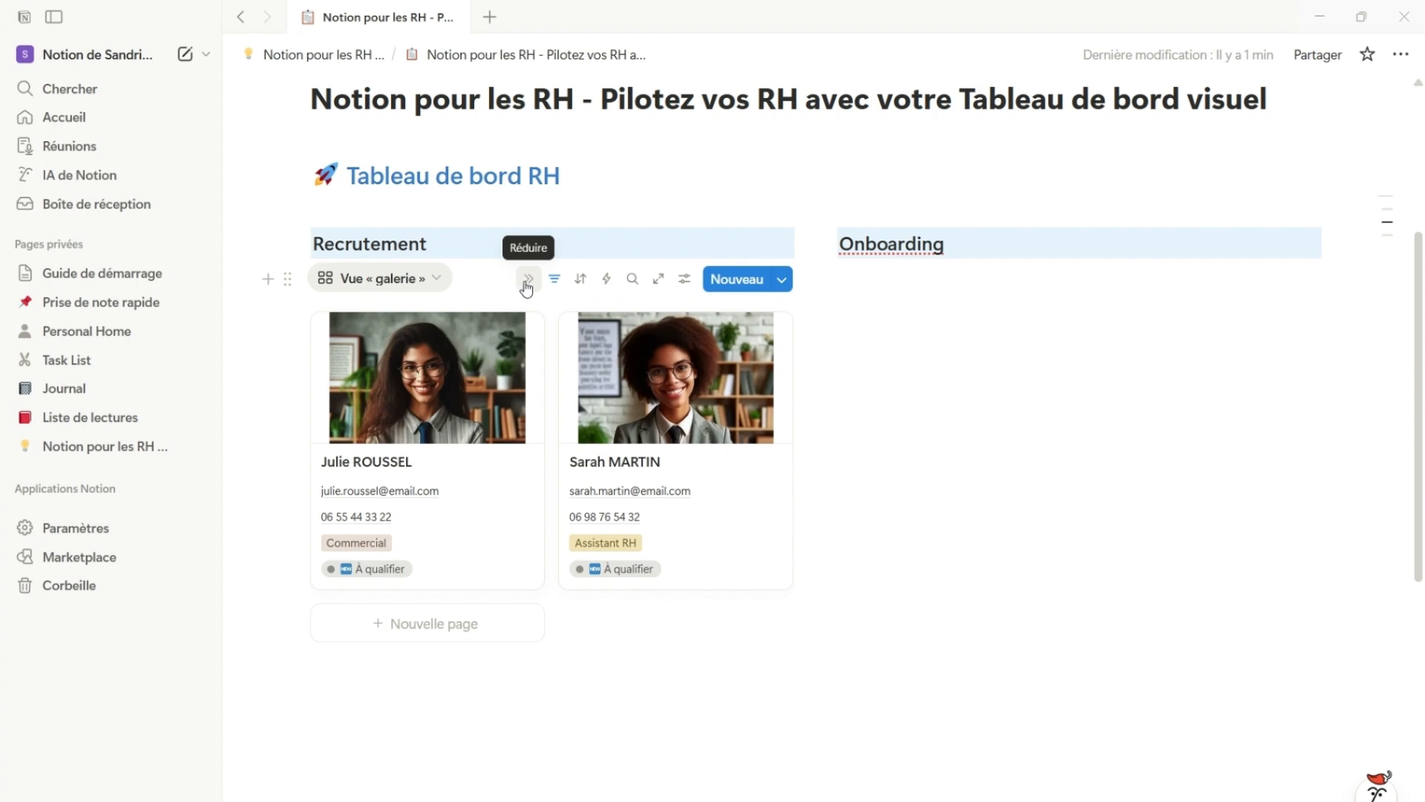
click(527, 280)
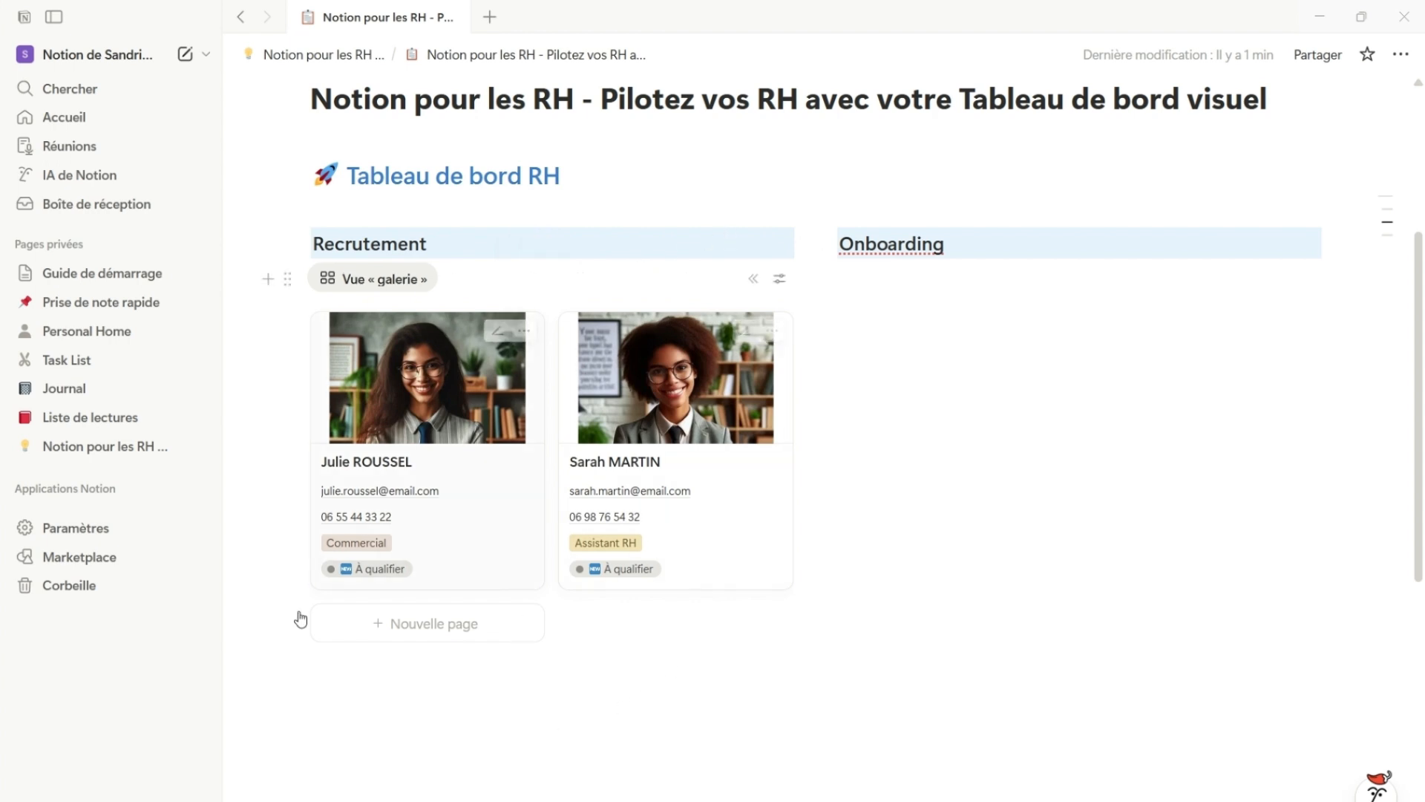
click(287, 277)
click(303, 277)
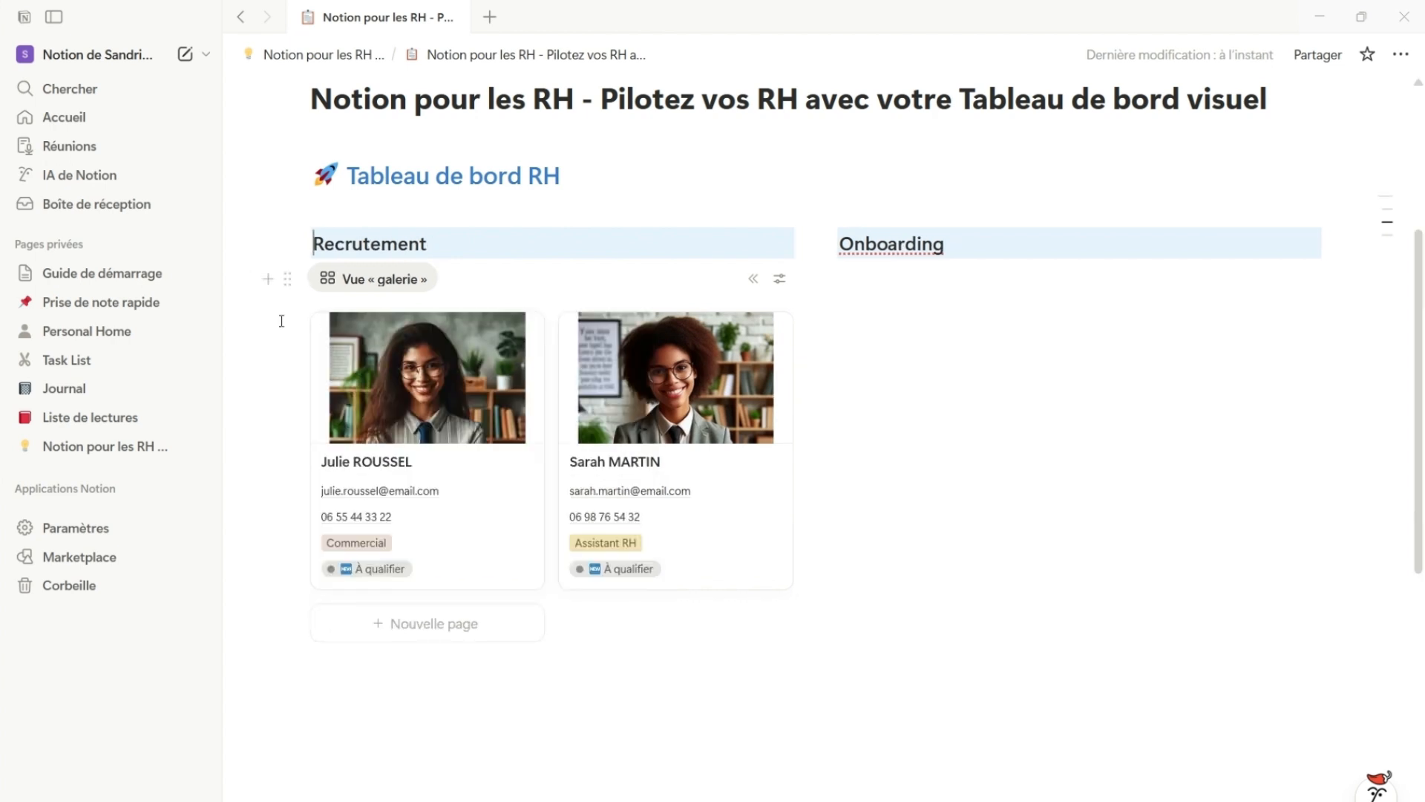
click(286, 280)
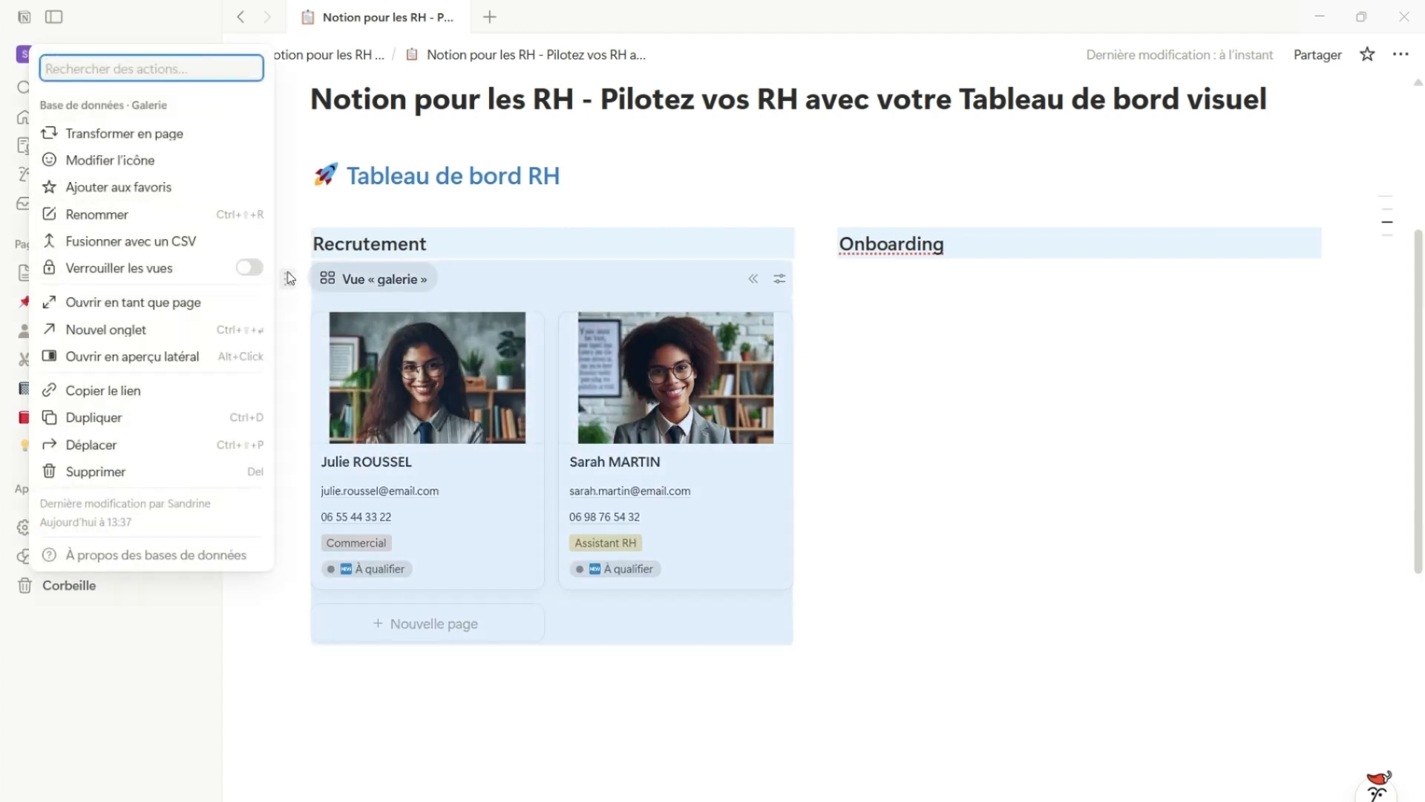
click(84, 418)
Change the duplicated gallery's Statut filter to include the "En cours" group and exclude "À qualifier"
scroll(446, 564, down, 3)
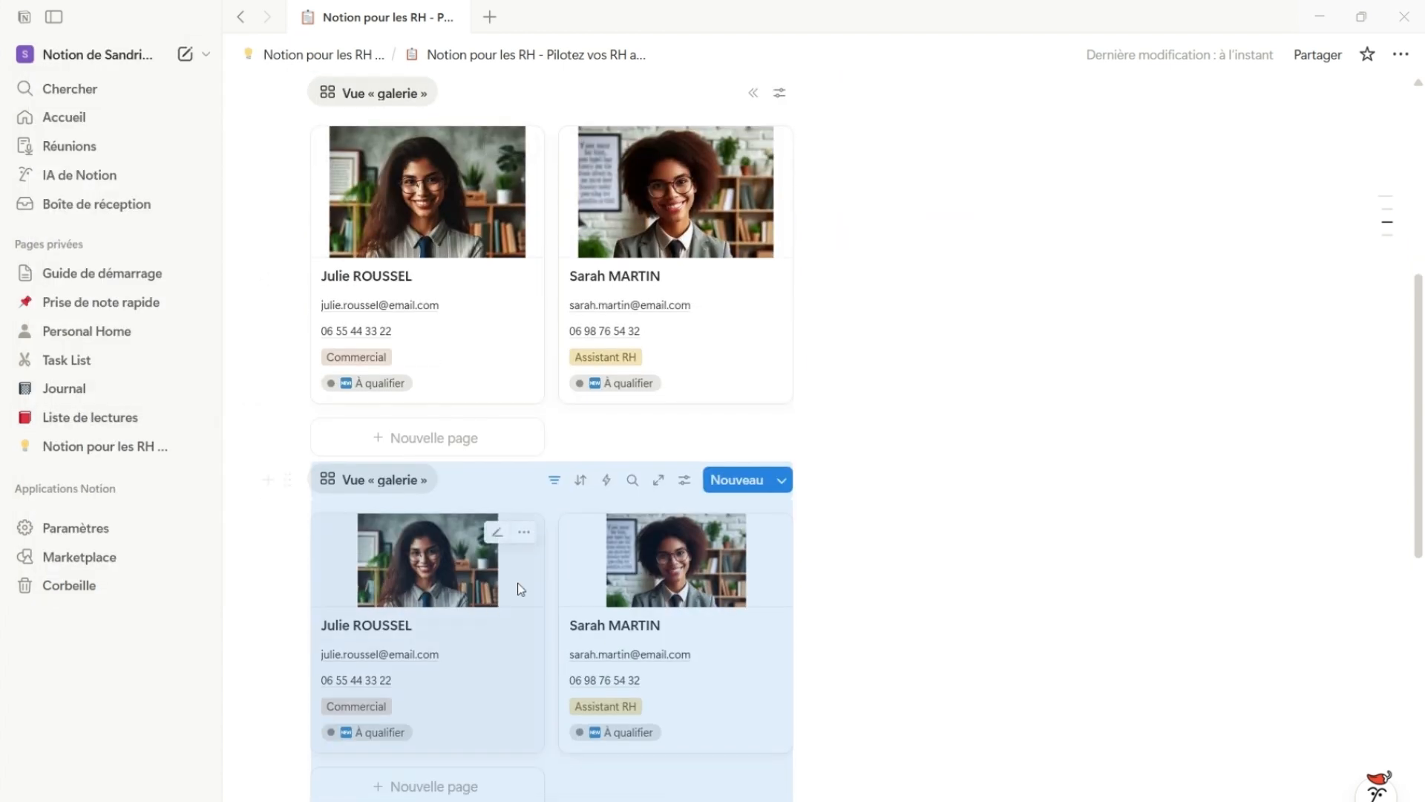
click(554, 484)
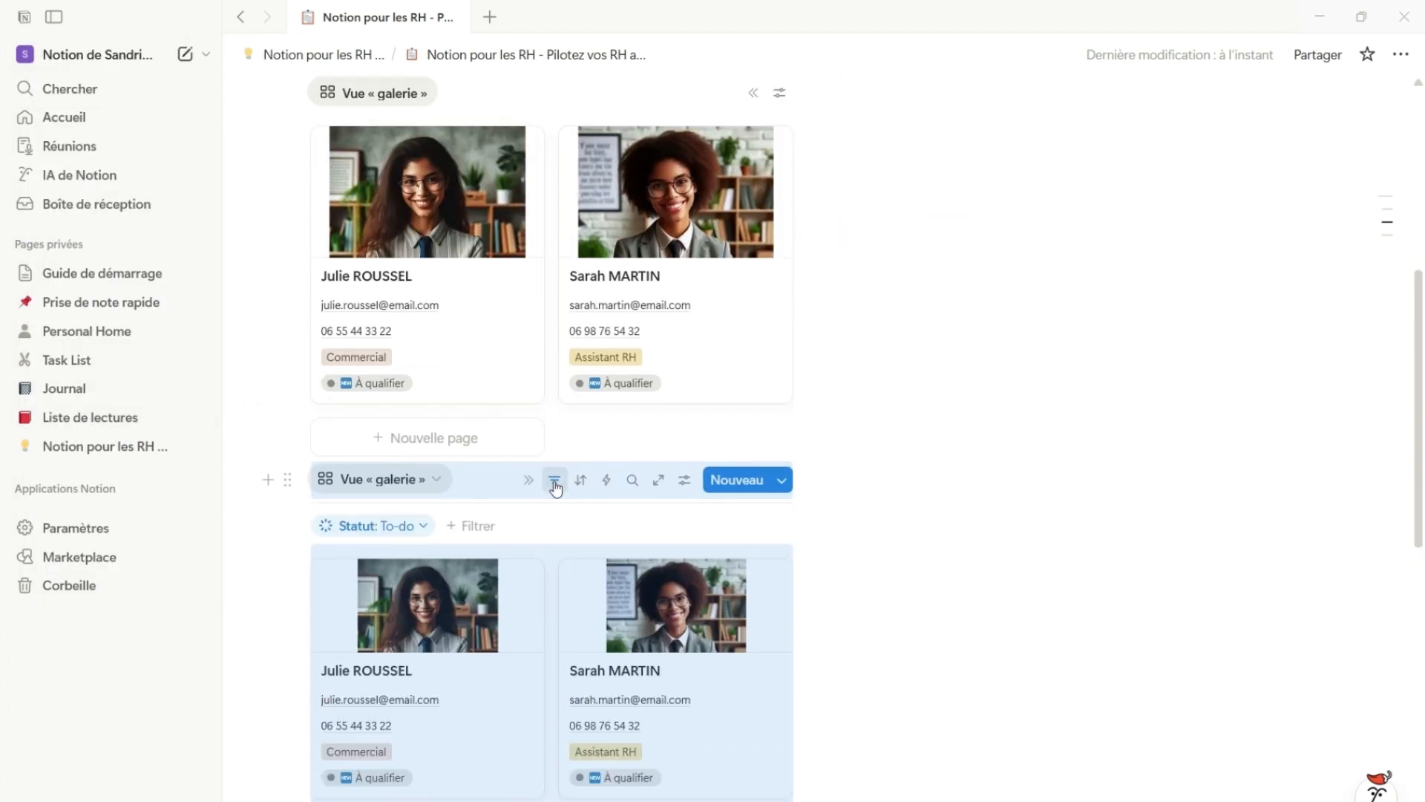
click(425, 529)
click(332, 637)
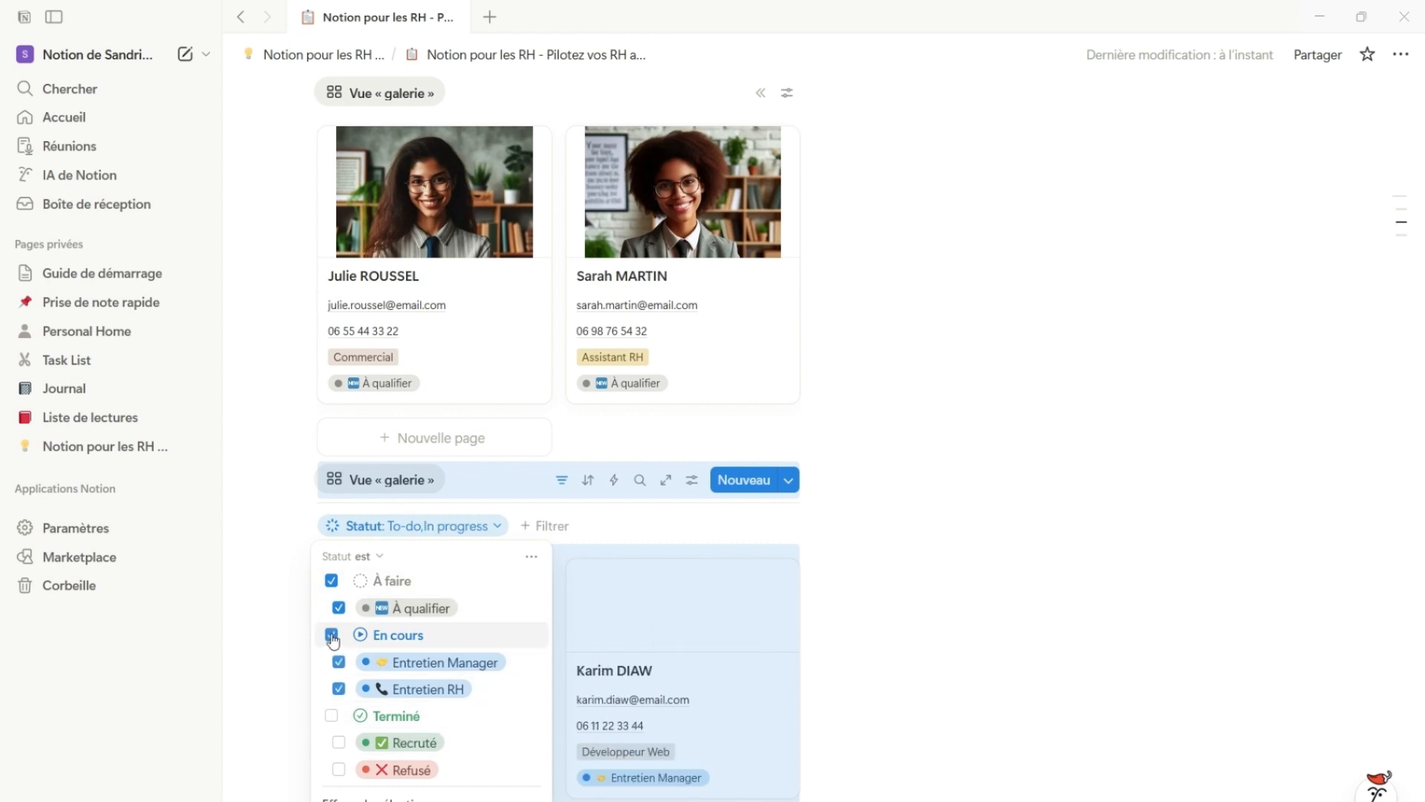
click(338, 607)
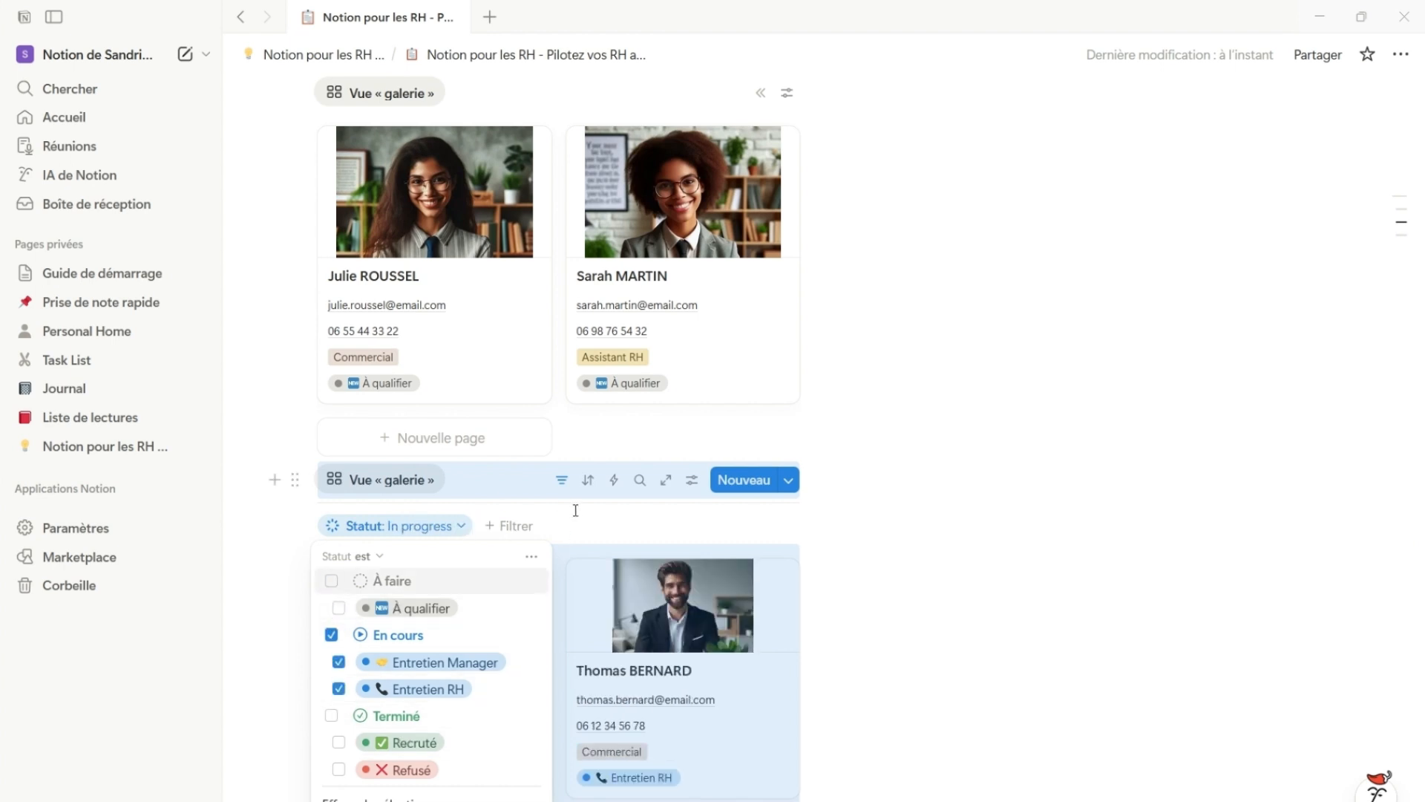
Hide the duplicated gallery's filter bar and collapse its view controls
click(555, 481)
click(555, 481)
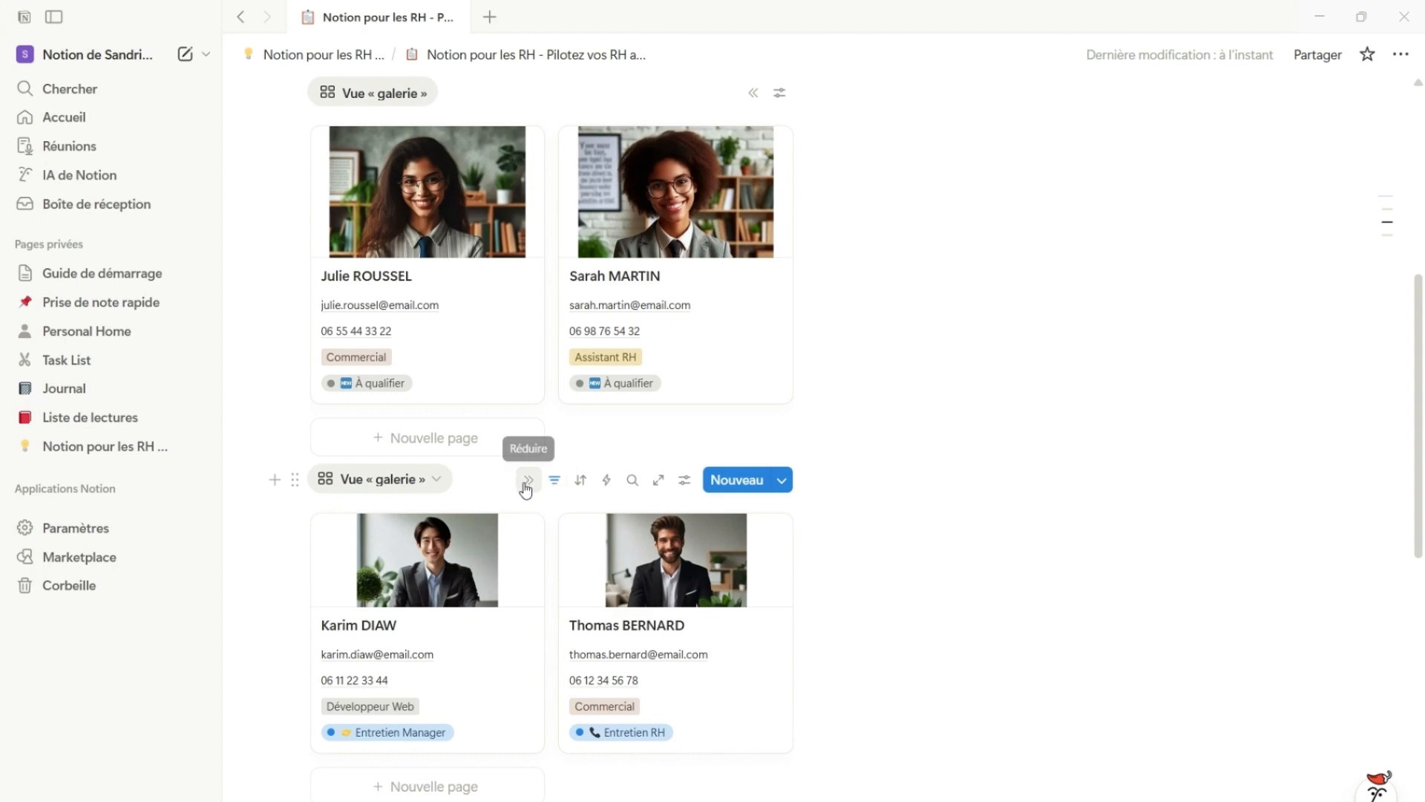
click(526, 481)
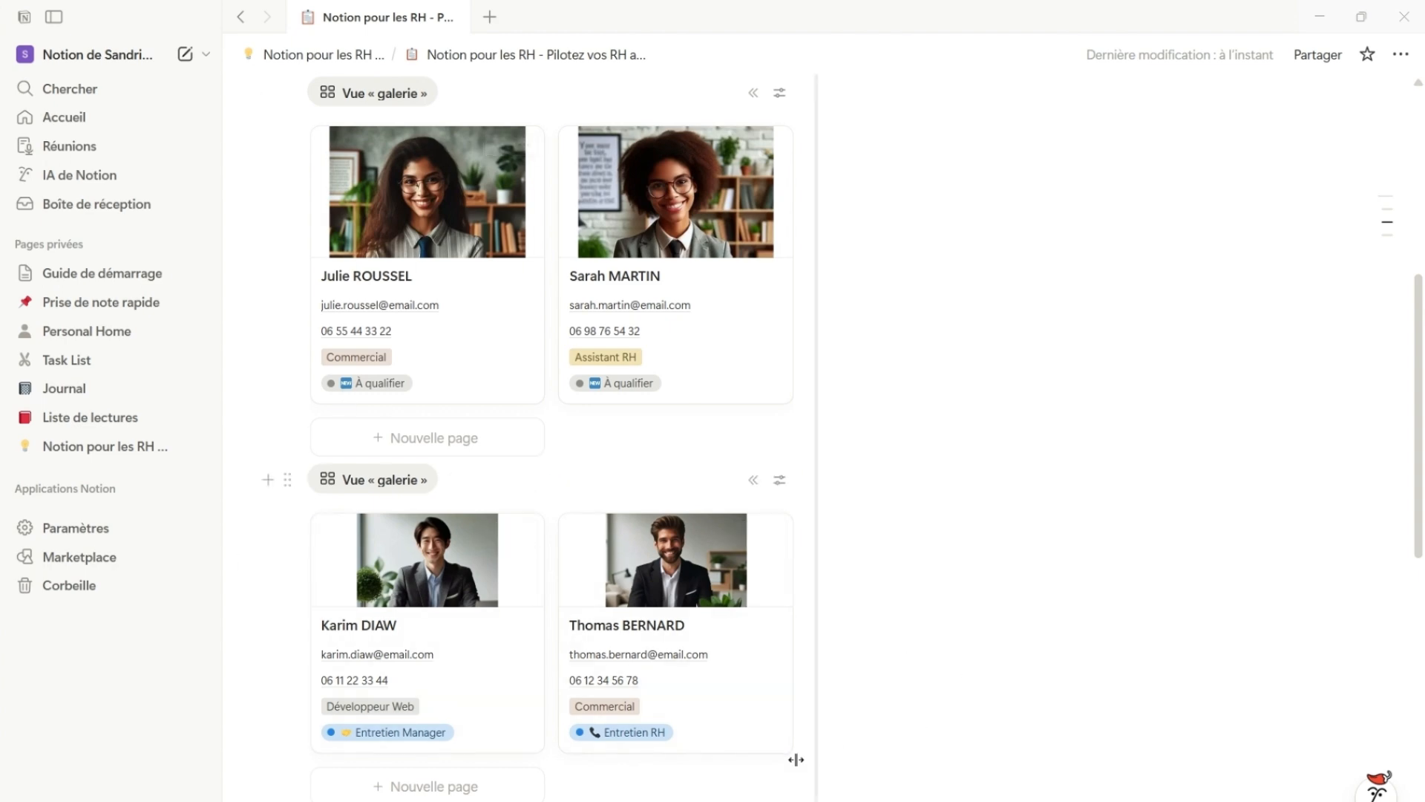
scroll(633, 751, down, 4)
scroll(620, 754, up, 2)
scroll(360, 701, down, 2)
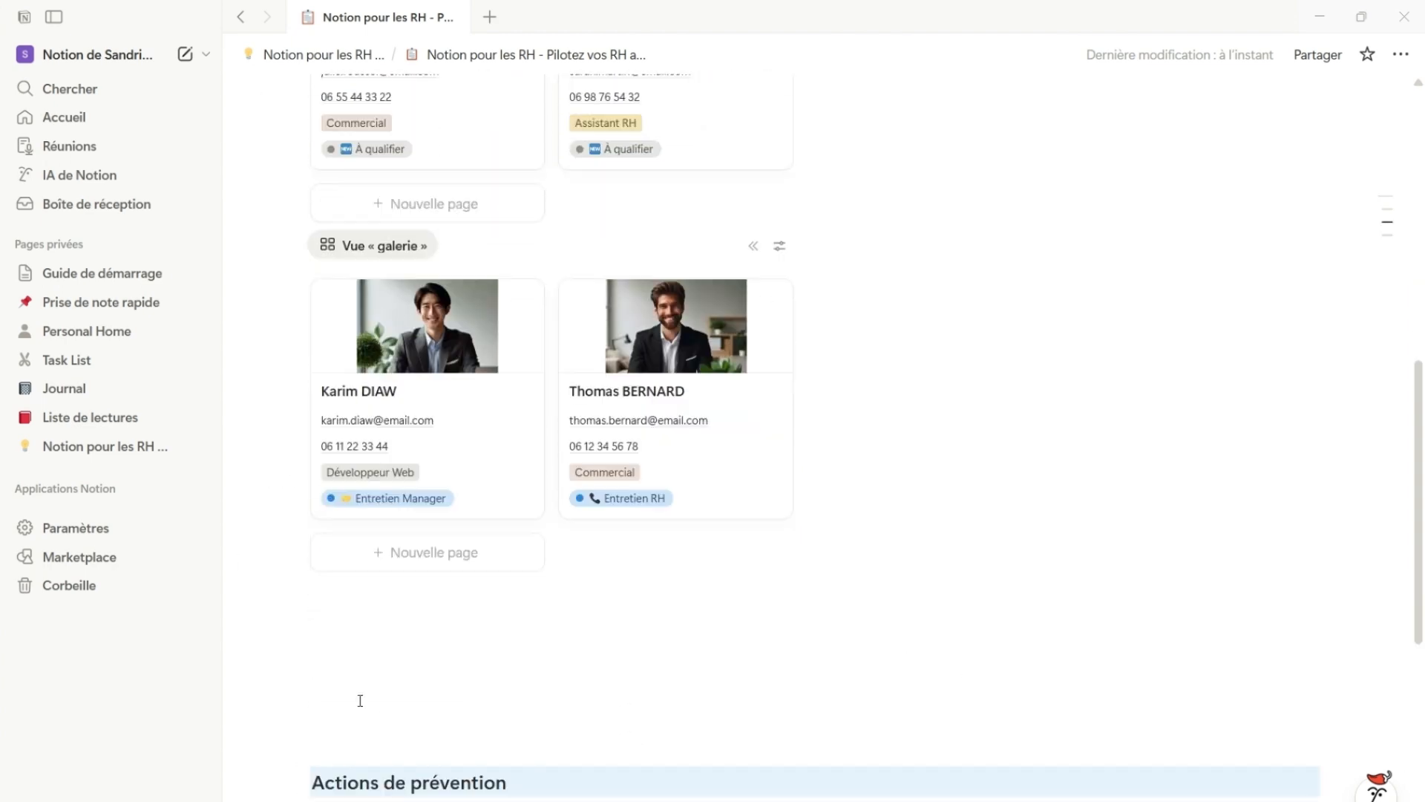
drag(238, 560, 353, 668)
click(247, 610)
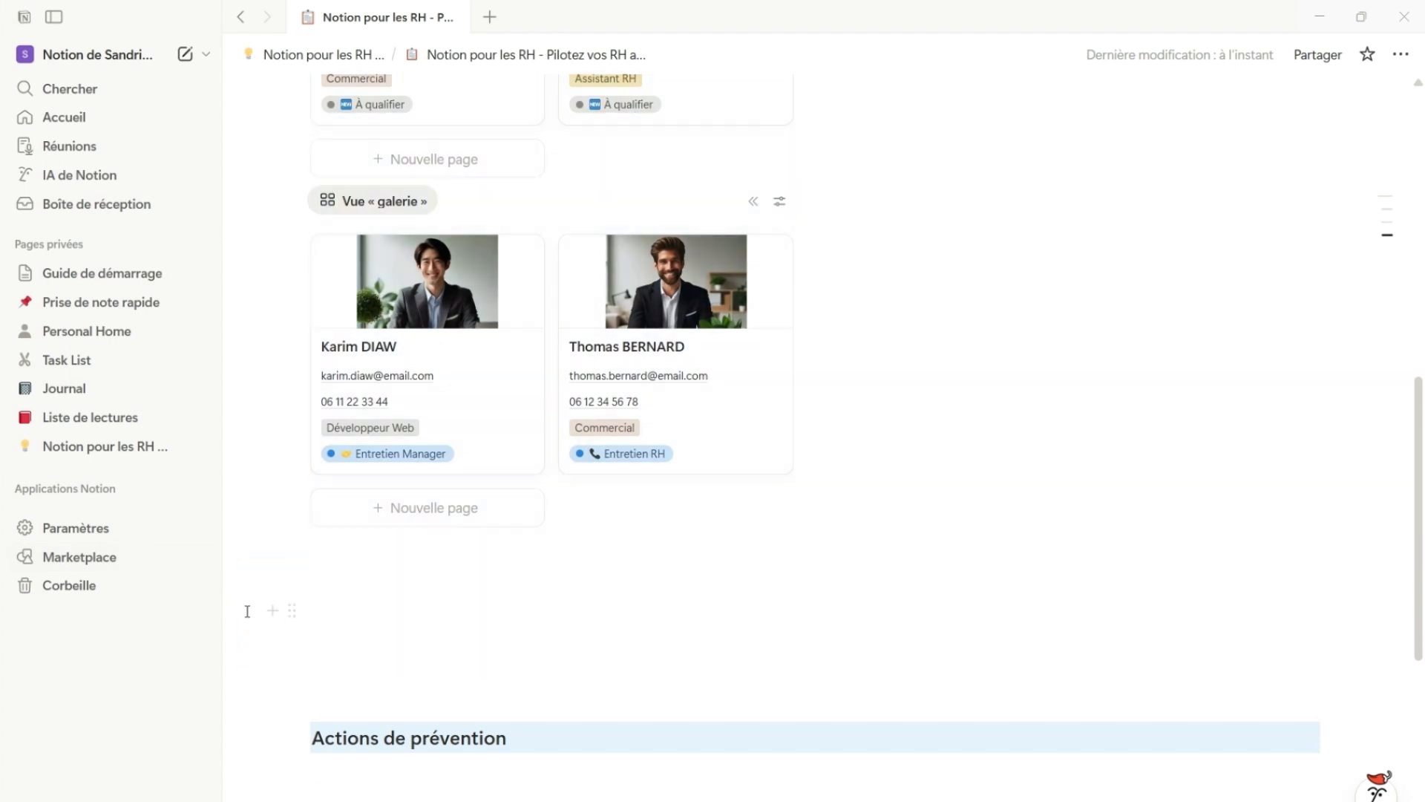
scroll(653, 642, up, 8)
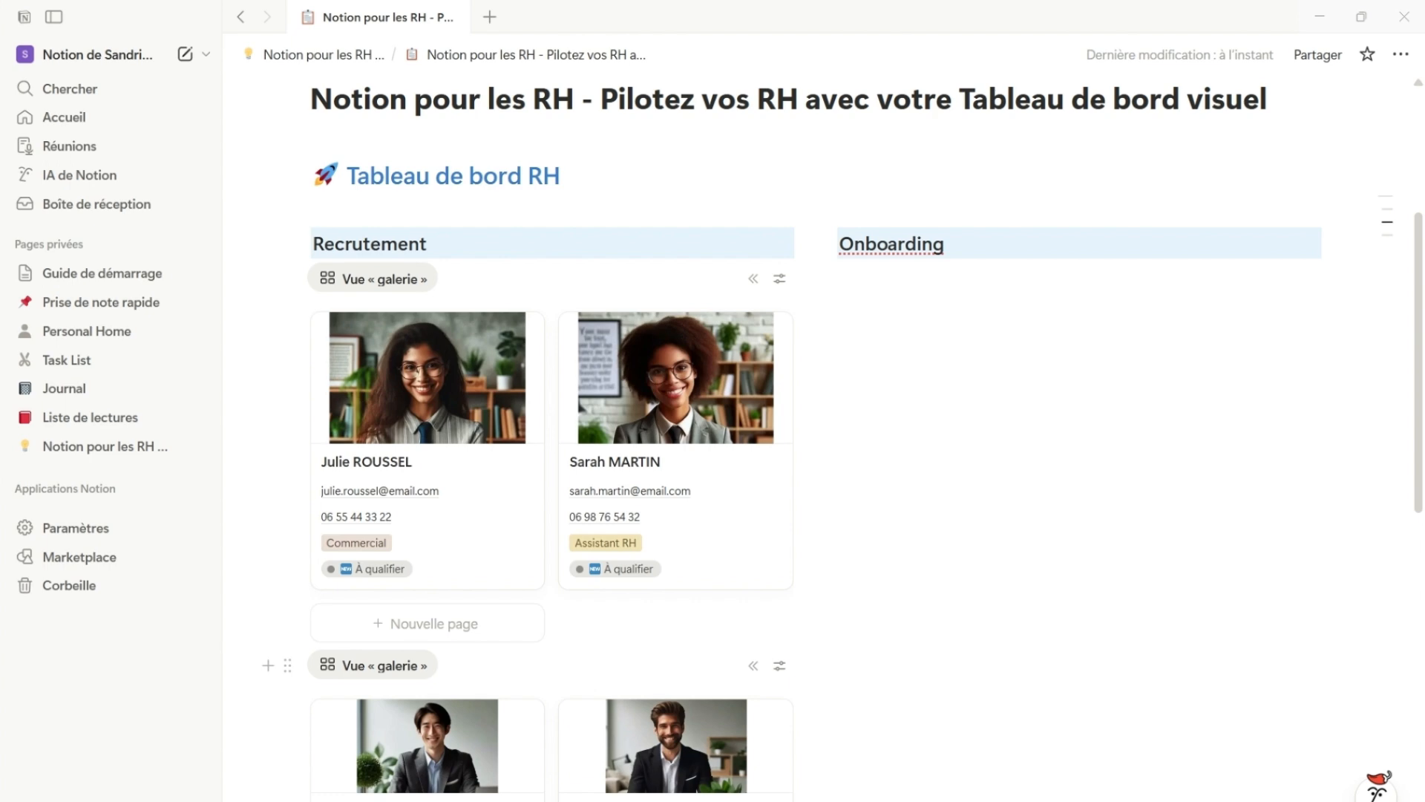
Insert a new list view linked to the "1225 Intégration" data source under the Onboarding heading
scroll(880, 214, down, 1)
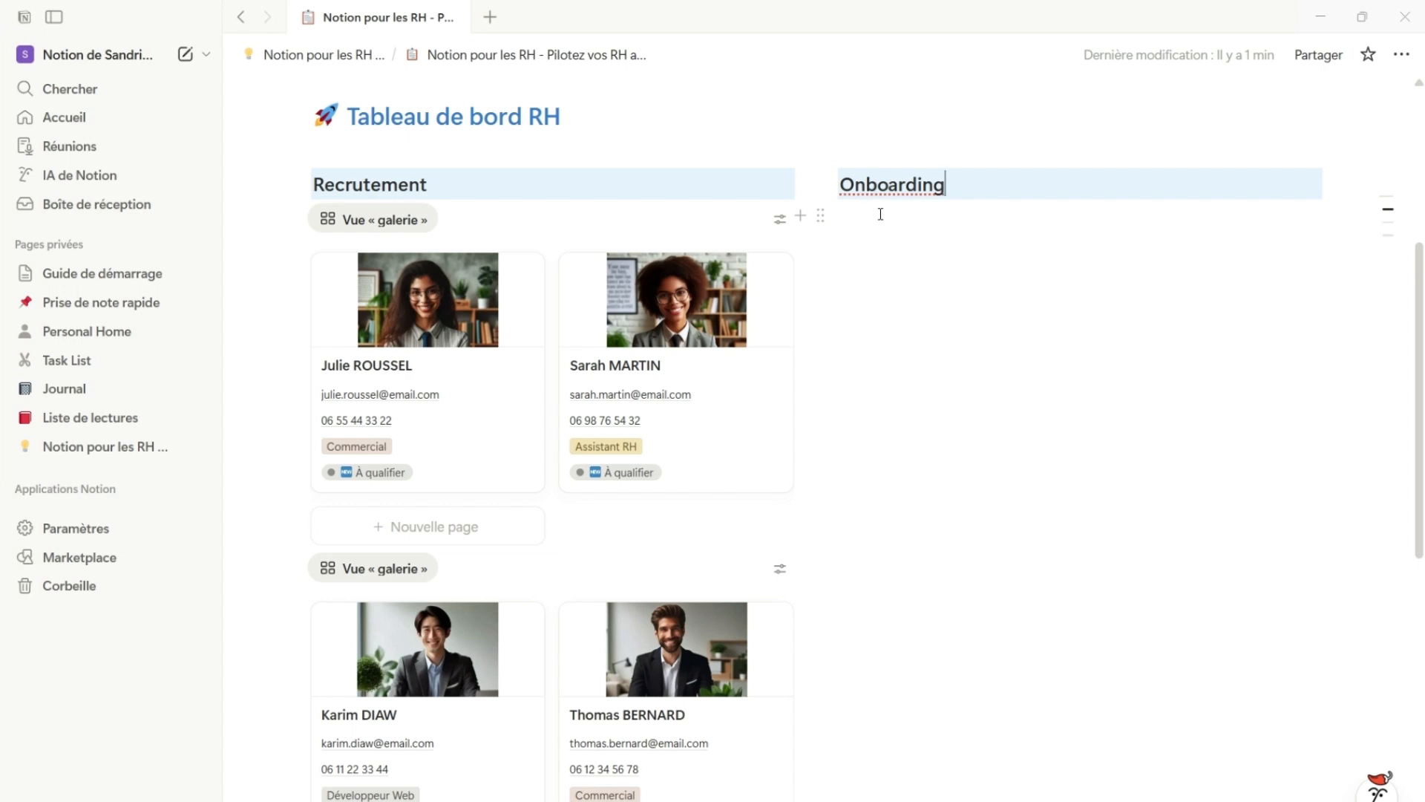
key(Return)
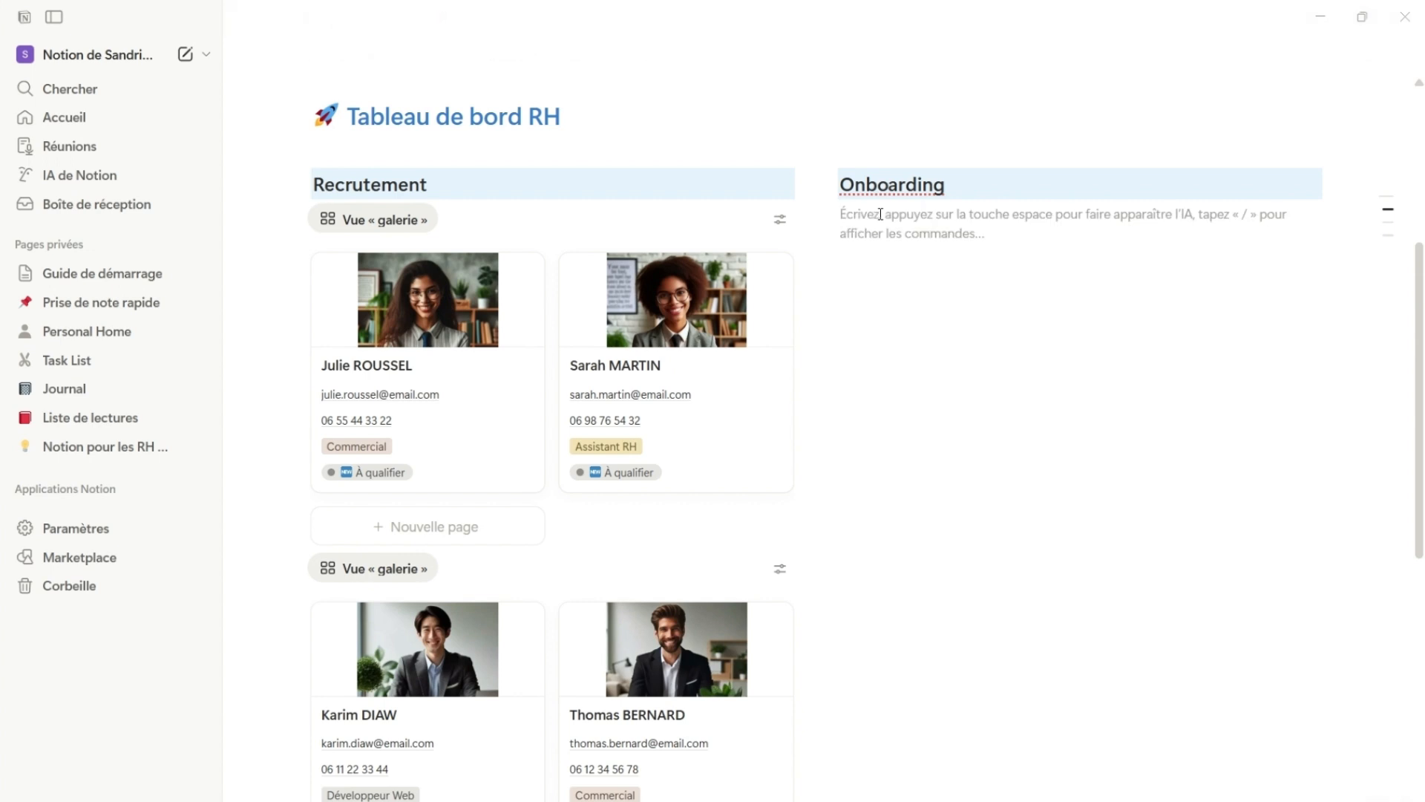
text(/)
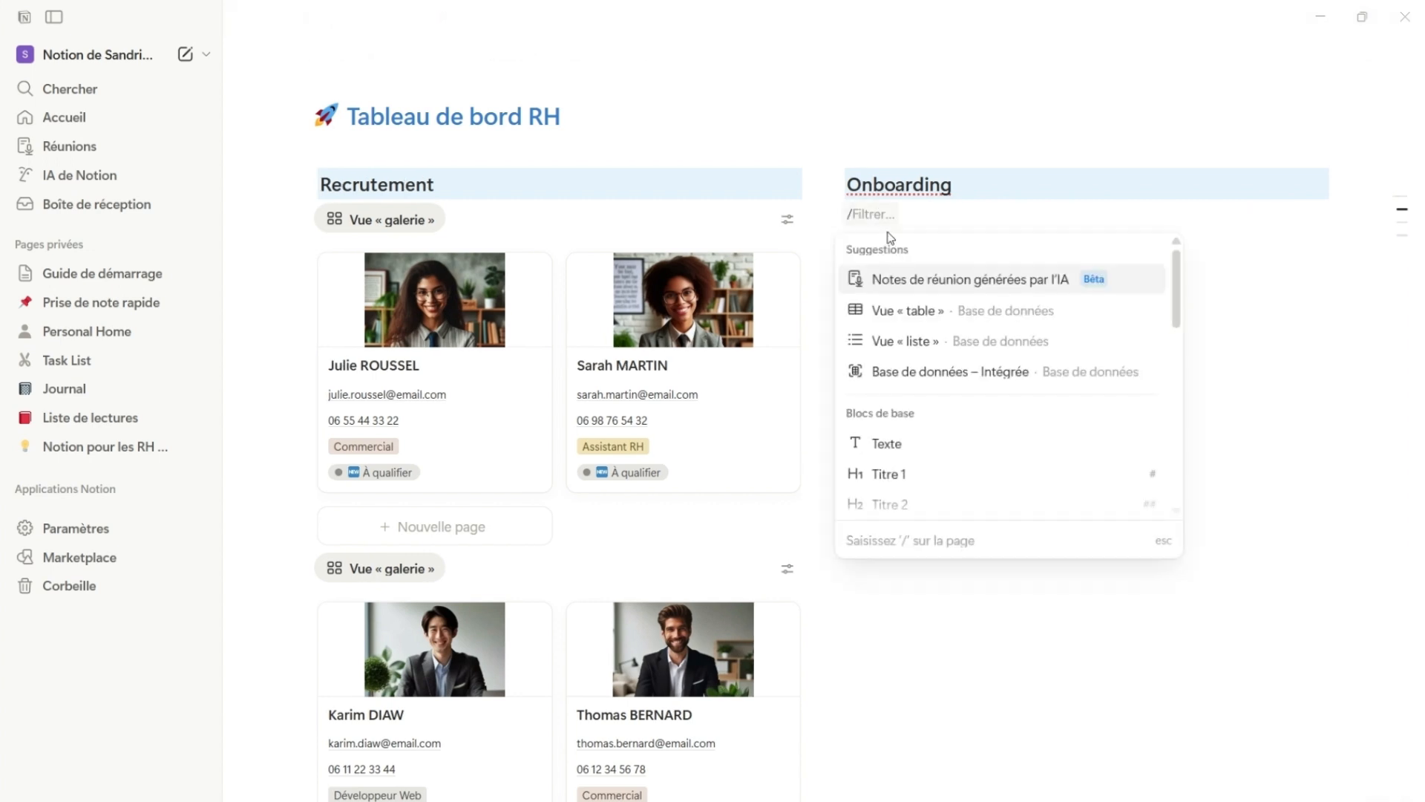
click(941, 348)
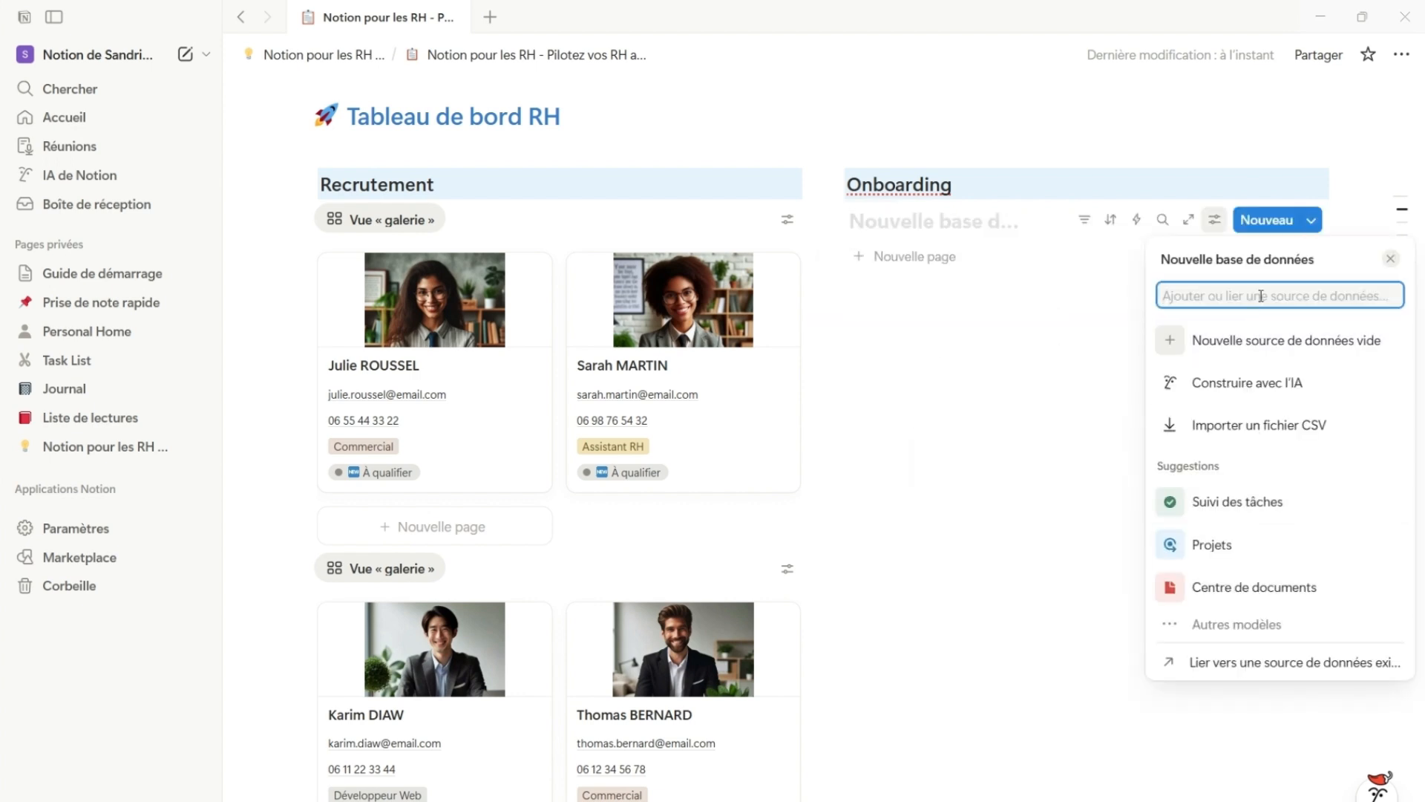
text(int)
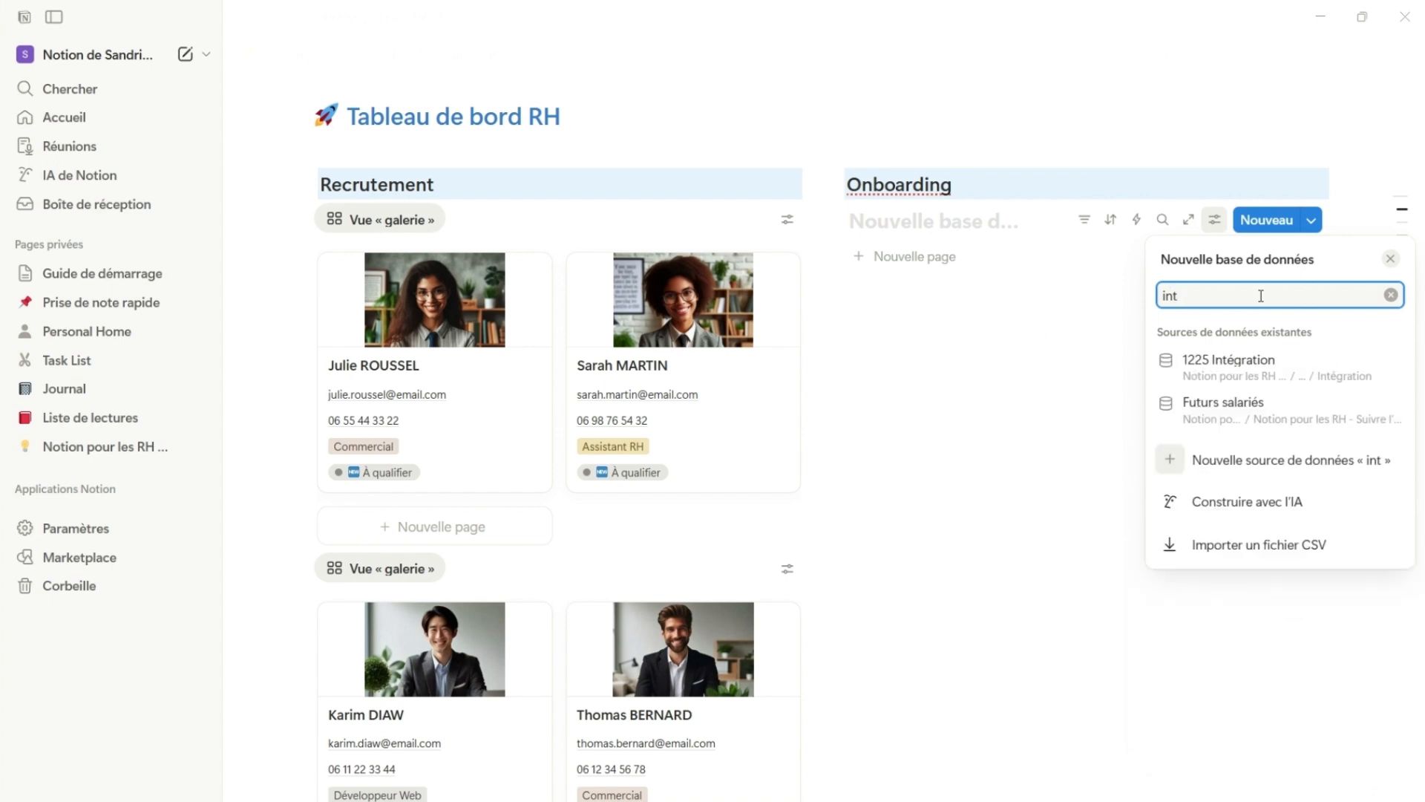
text(é)
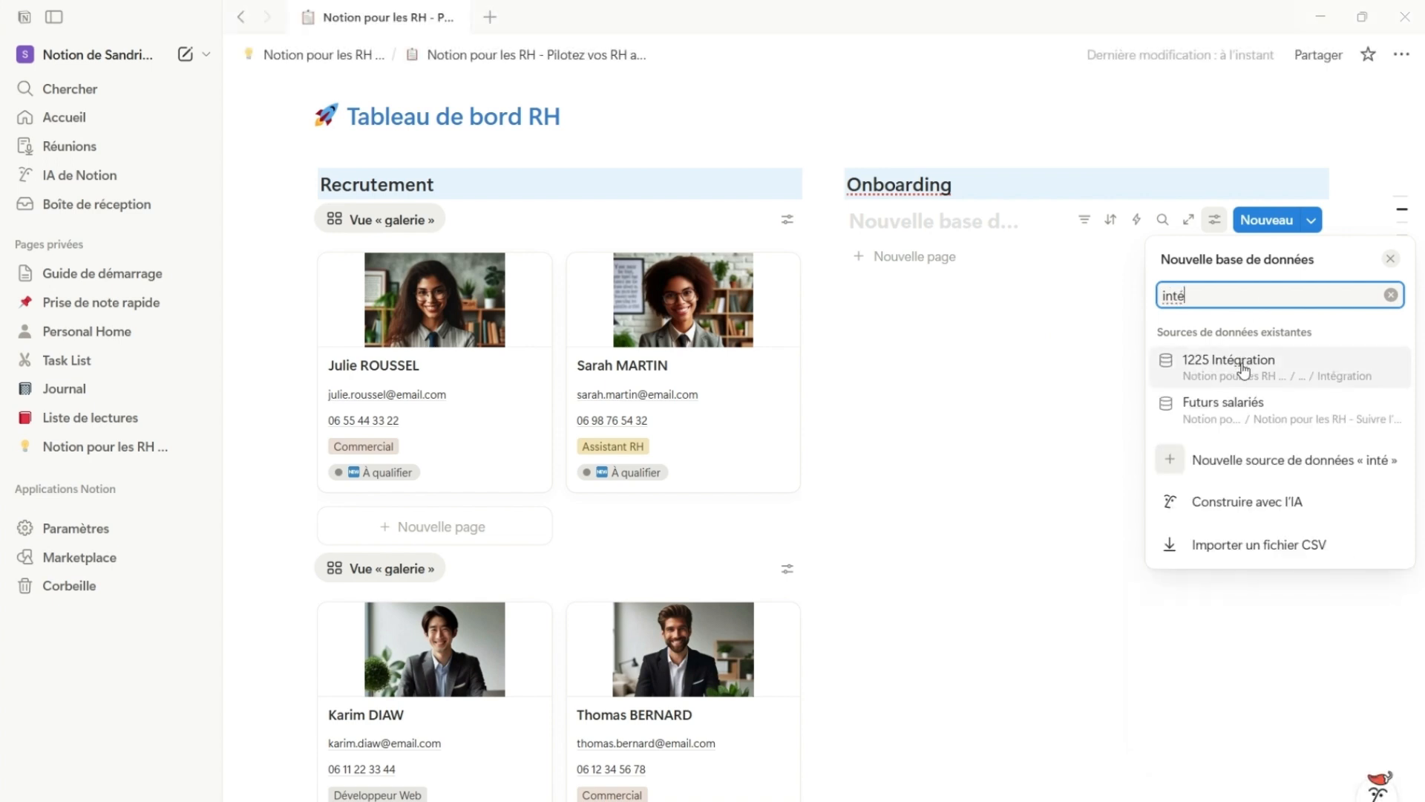
click(1244, 363)
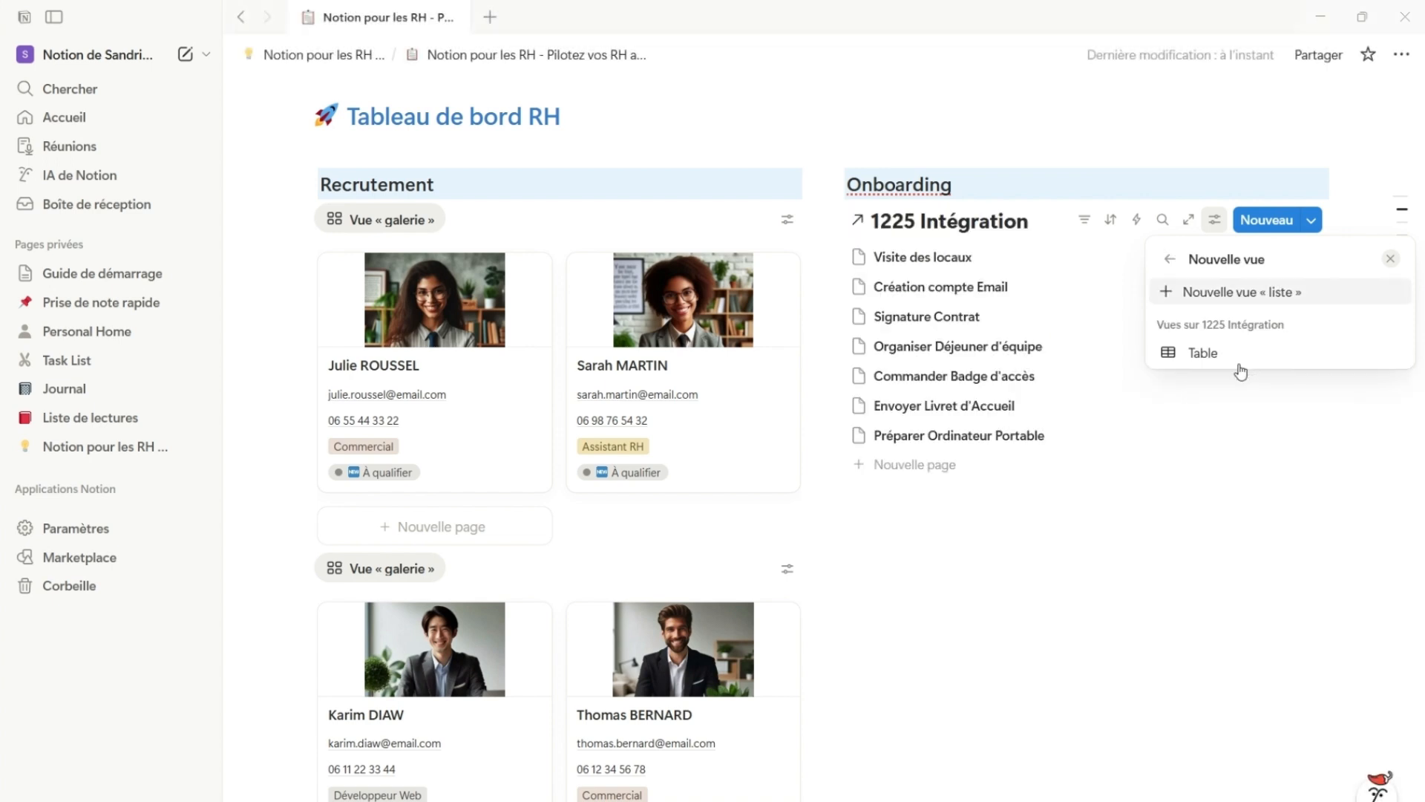
click(1215, 297)
click(1256, 694)
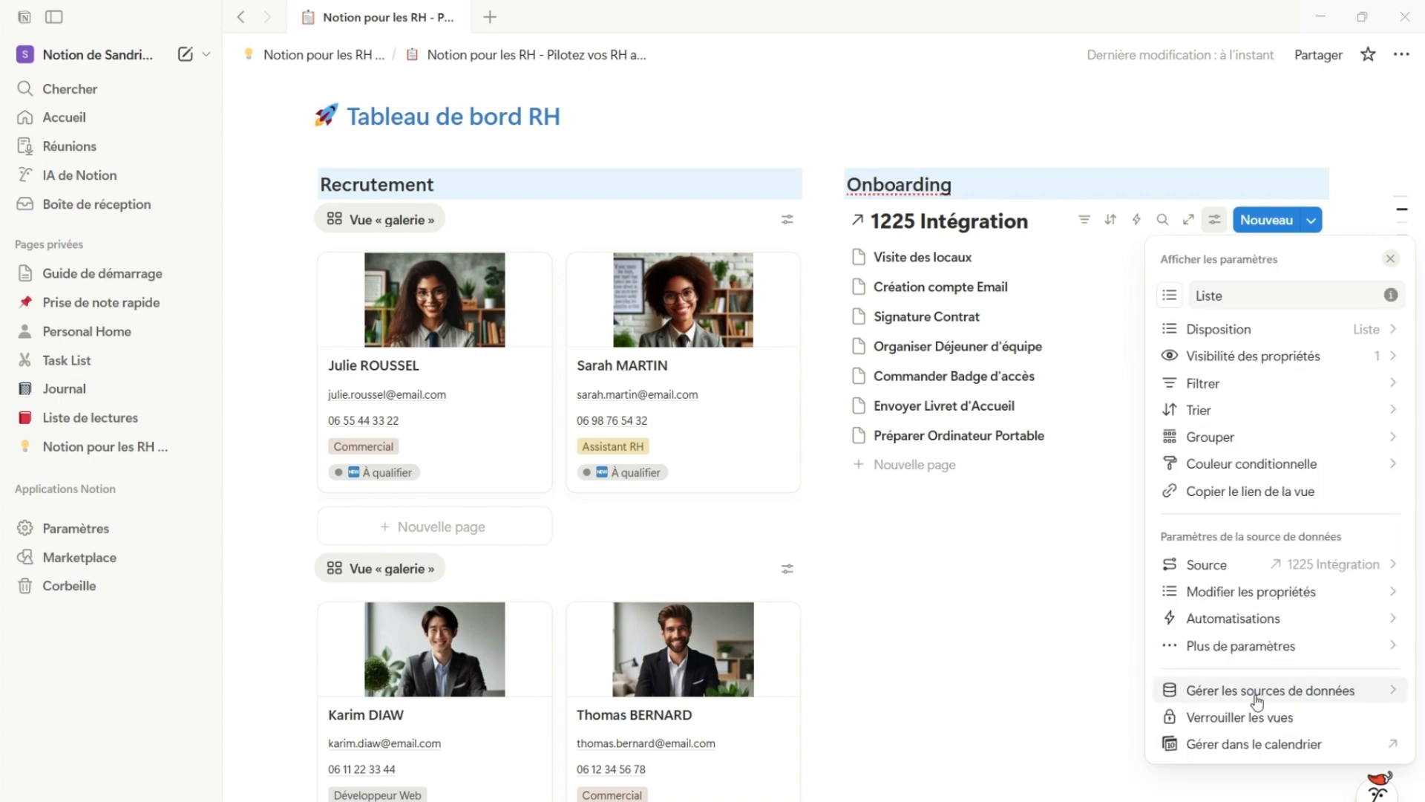
click(1077, 690)
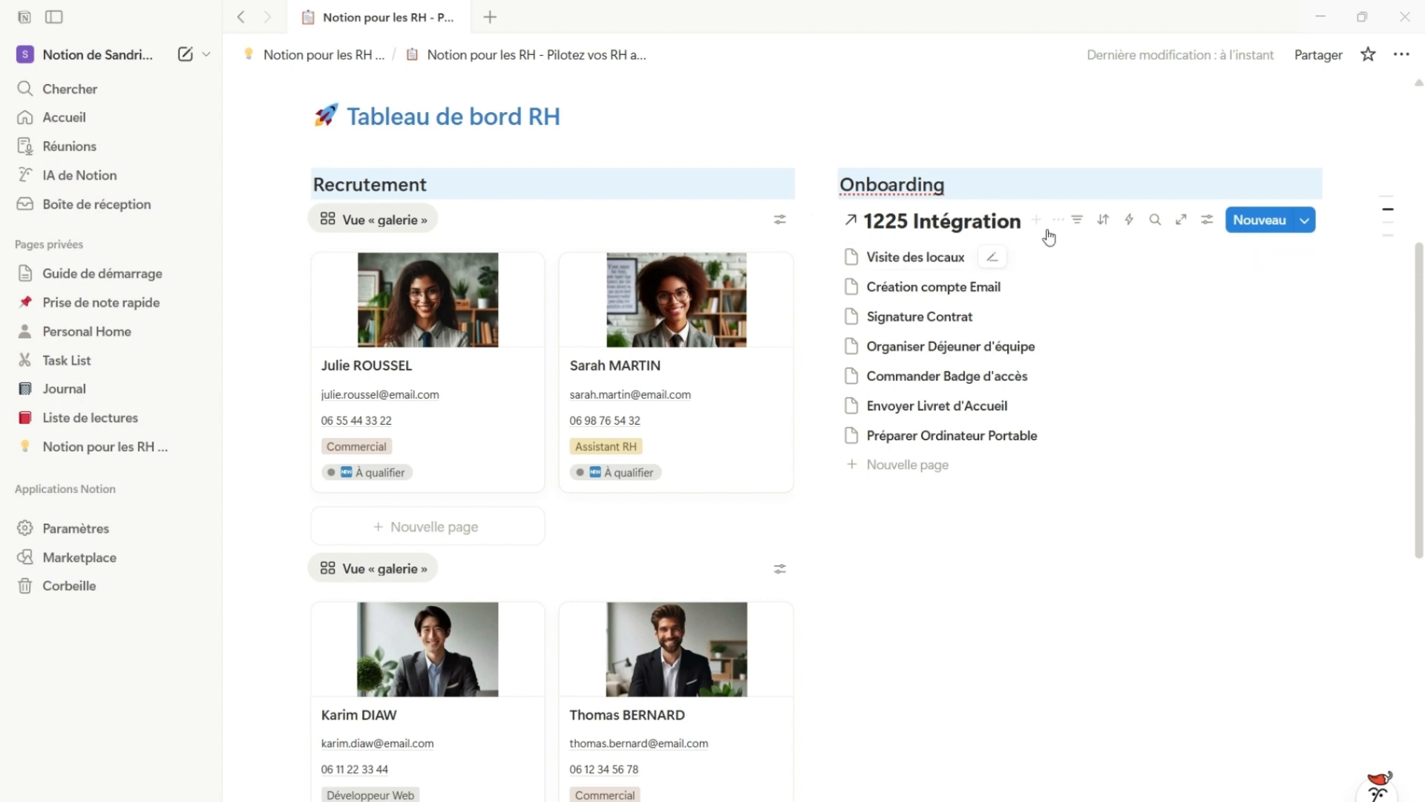
Filter the onboarding task list by Statut so that only "À faire" is selected
click(1082, 220)
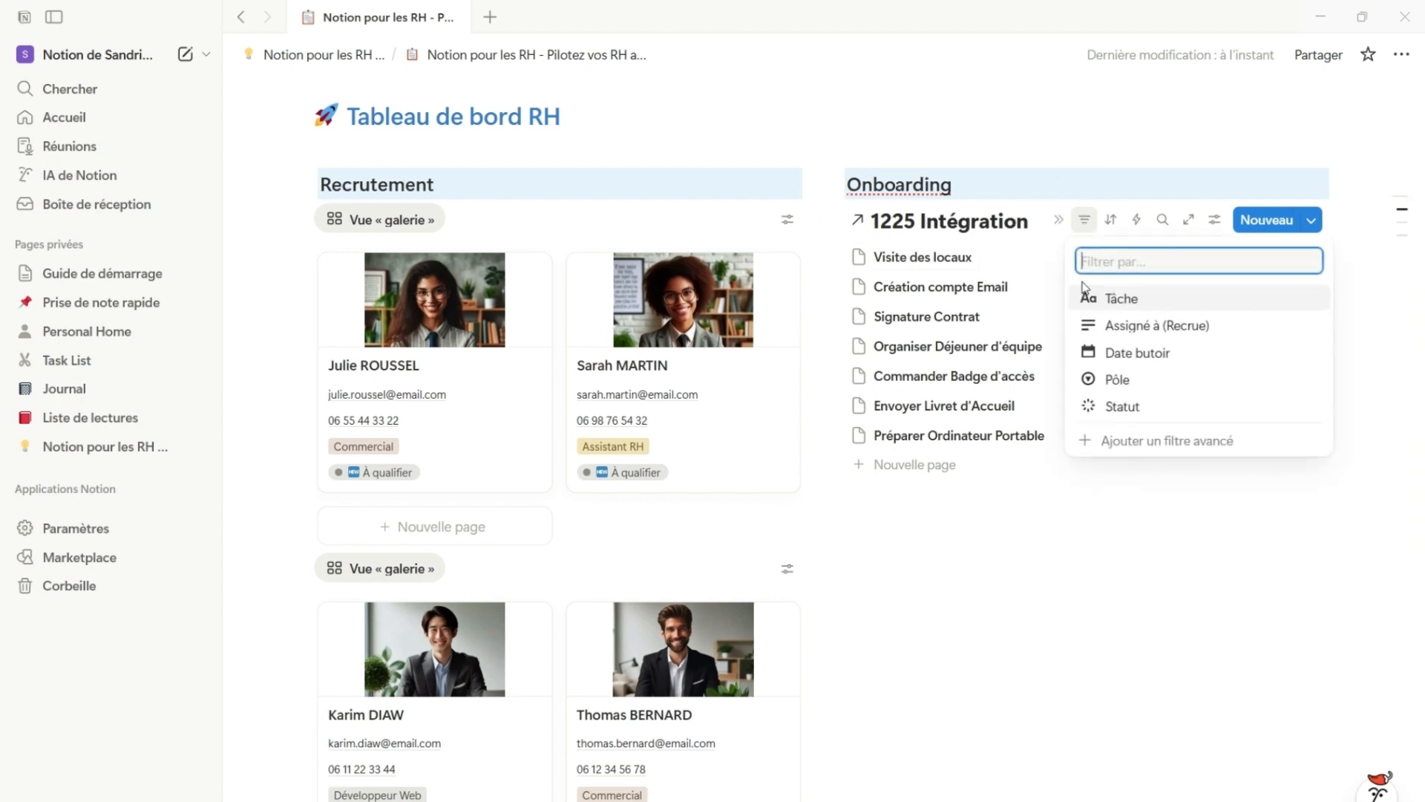
click(1133, 409)
click(873, 346)
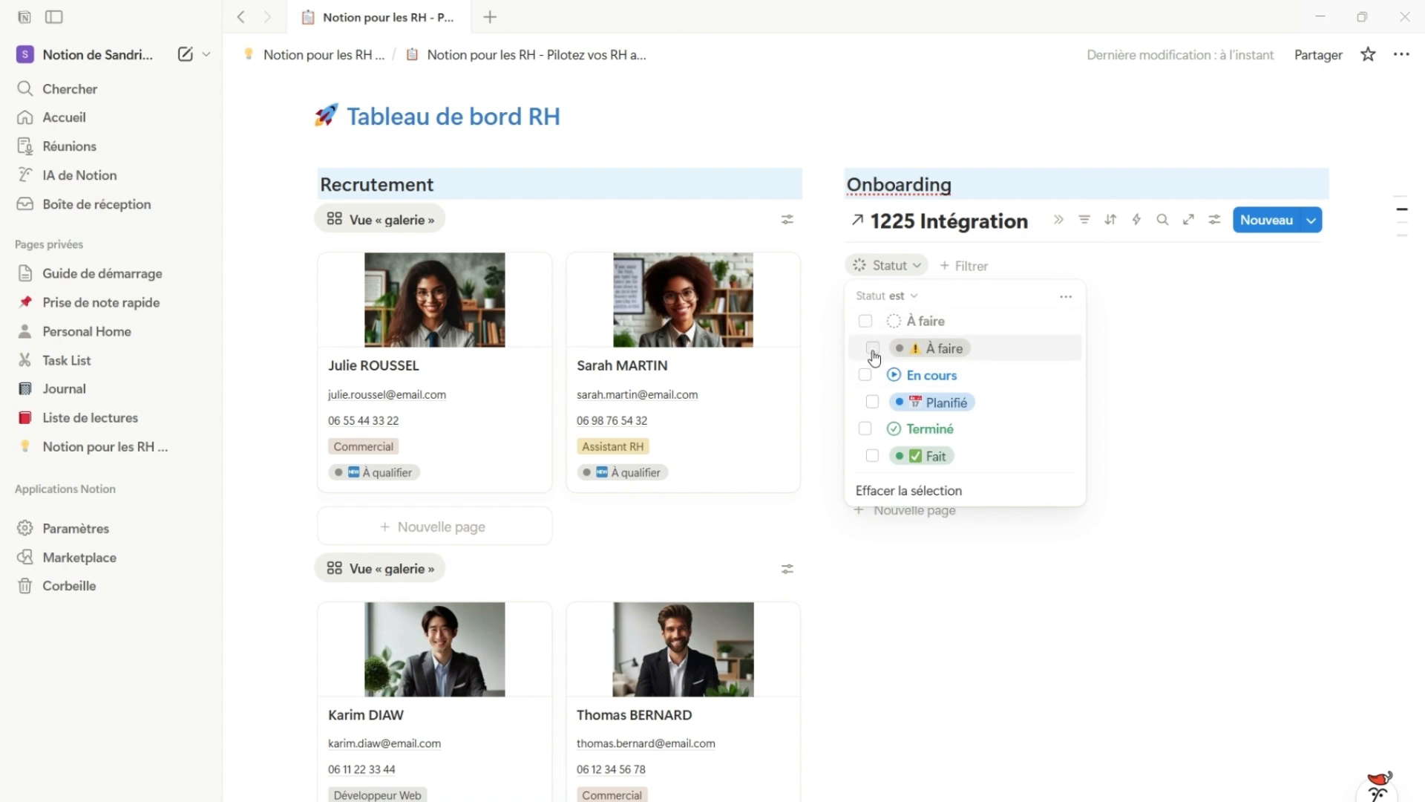
click(1003, 598)
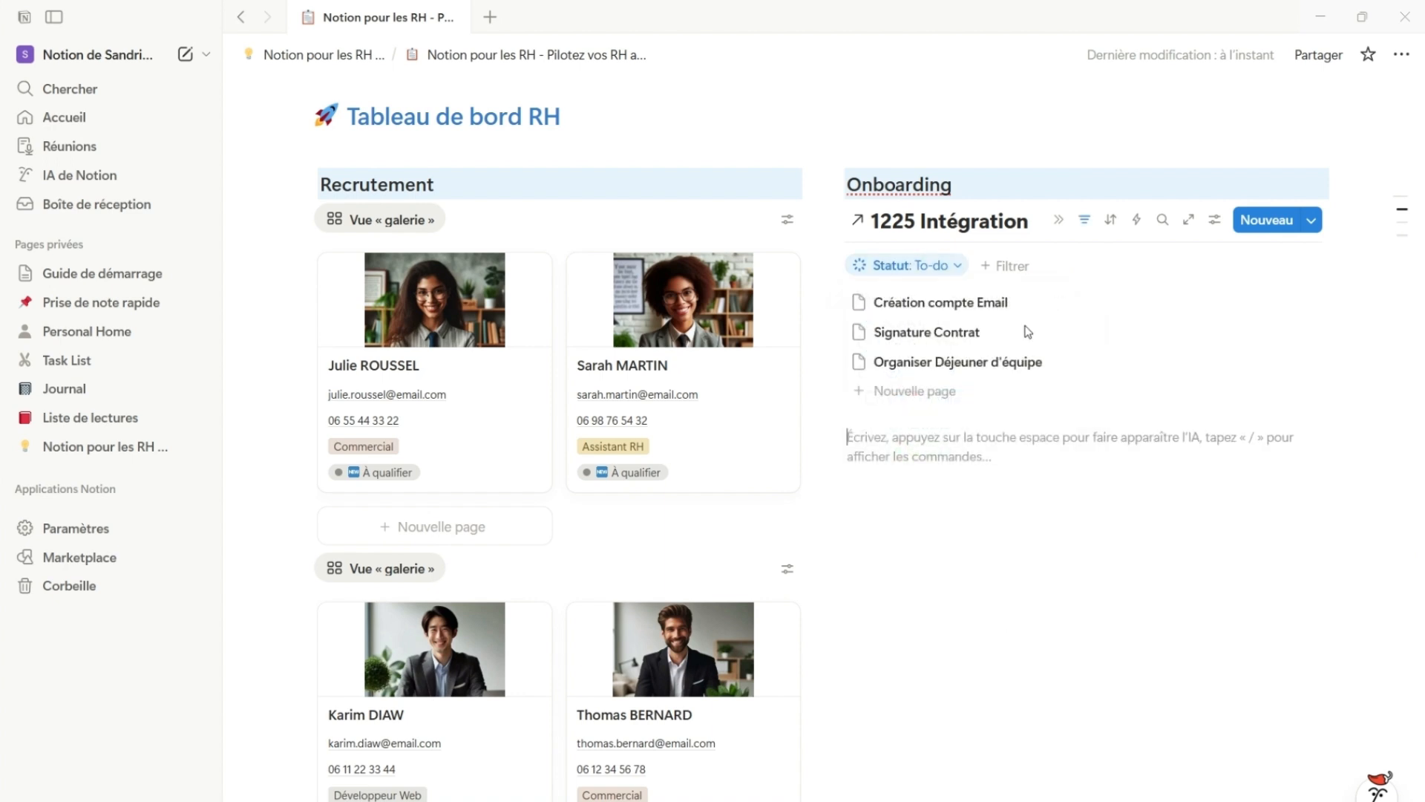
Add a Date butoir filter to the onboarding list with the condition "Est après le" Aujourd'hui
click(1001, 273)
click(1023, 408)
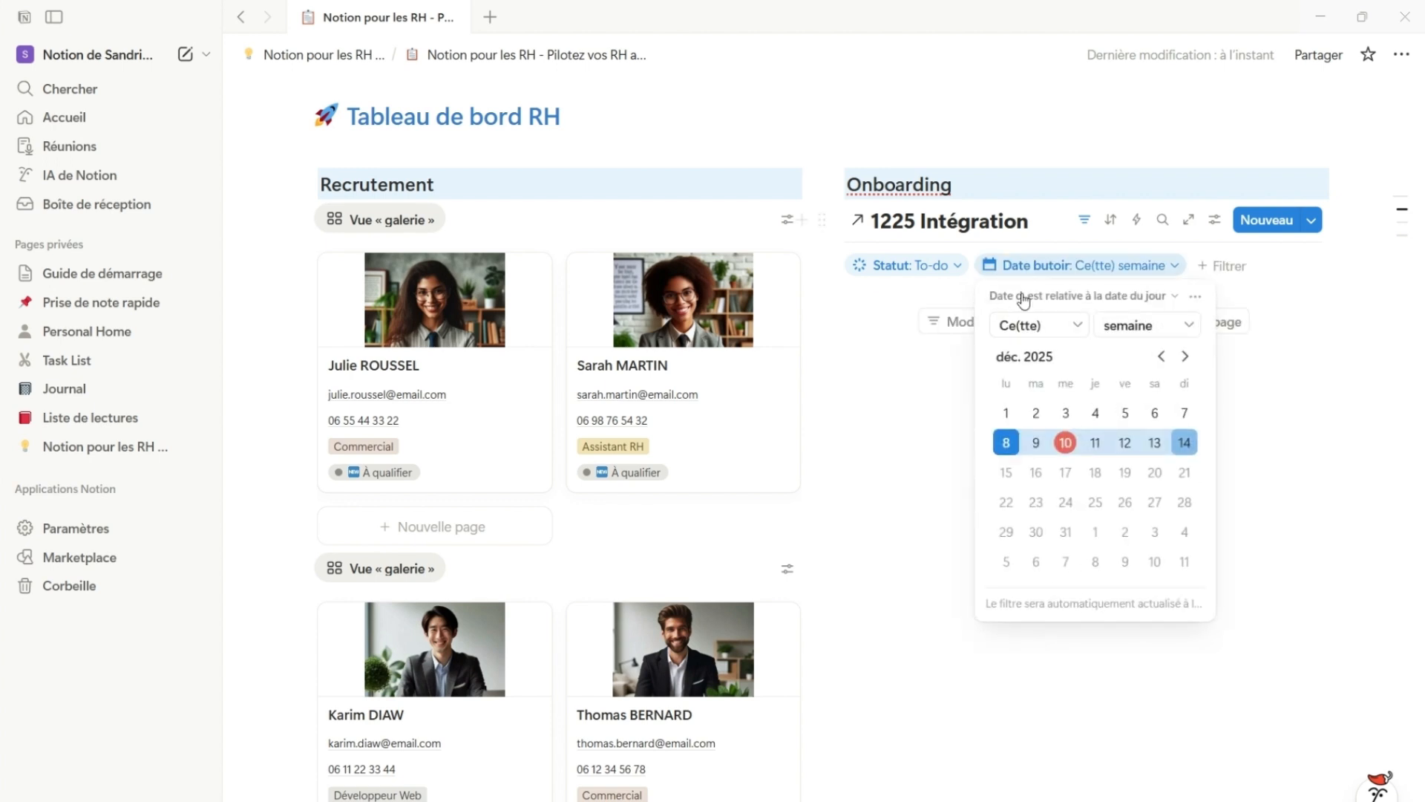
click(1097, 297)
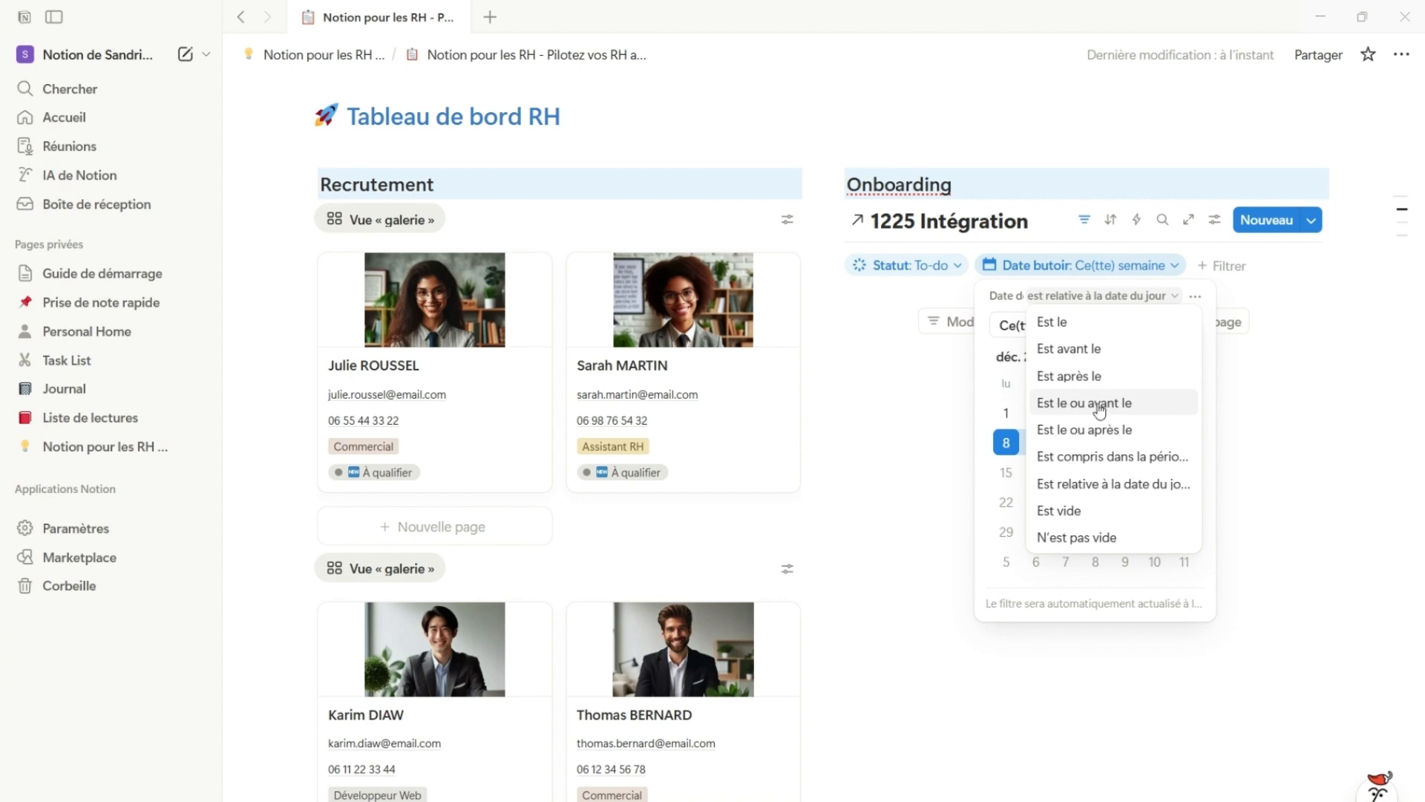
click(1052, 378)
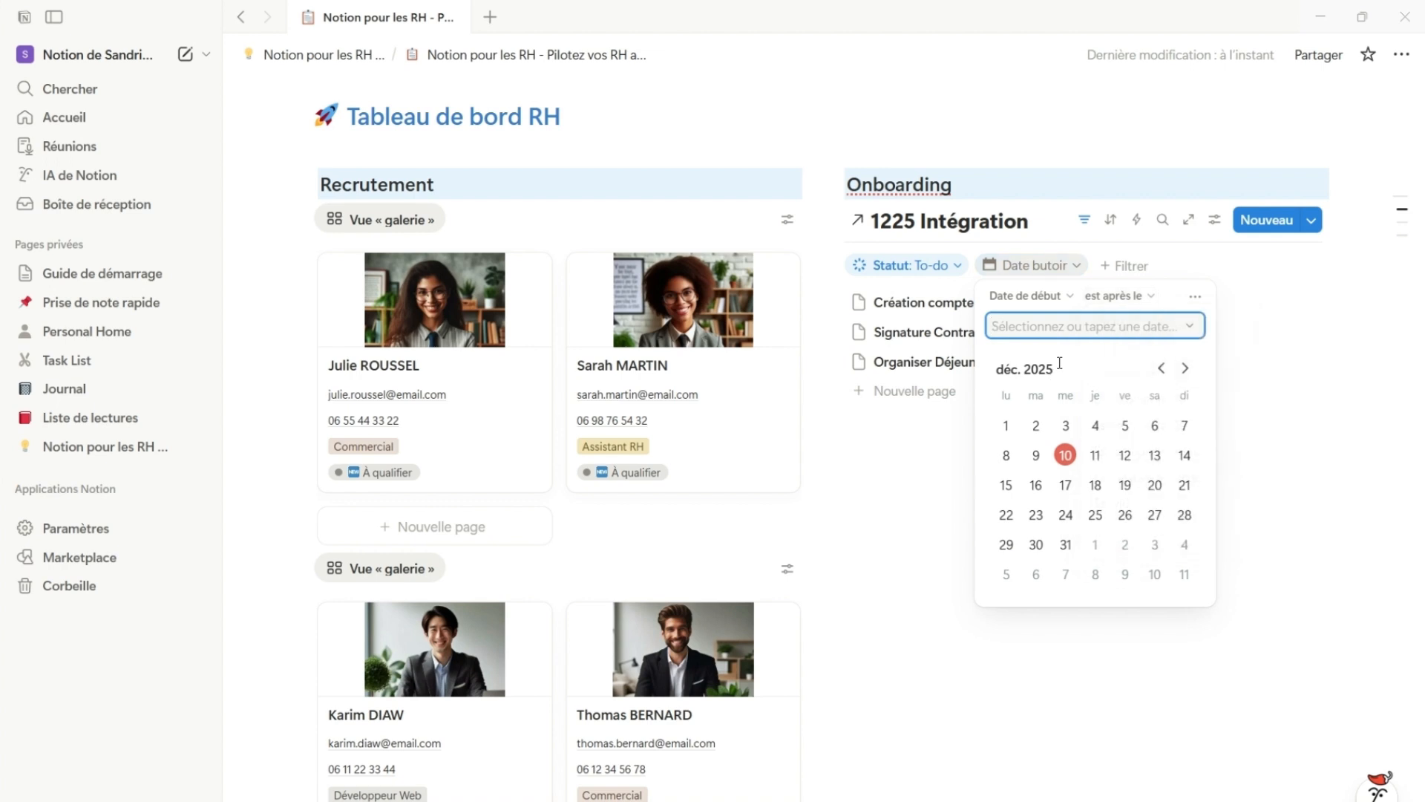
click(1189, 327)
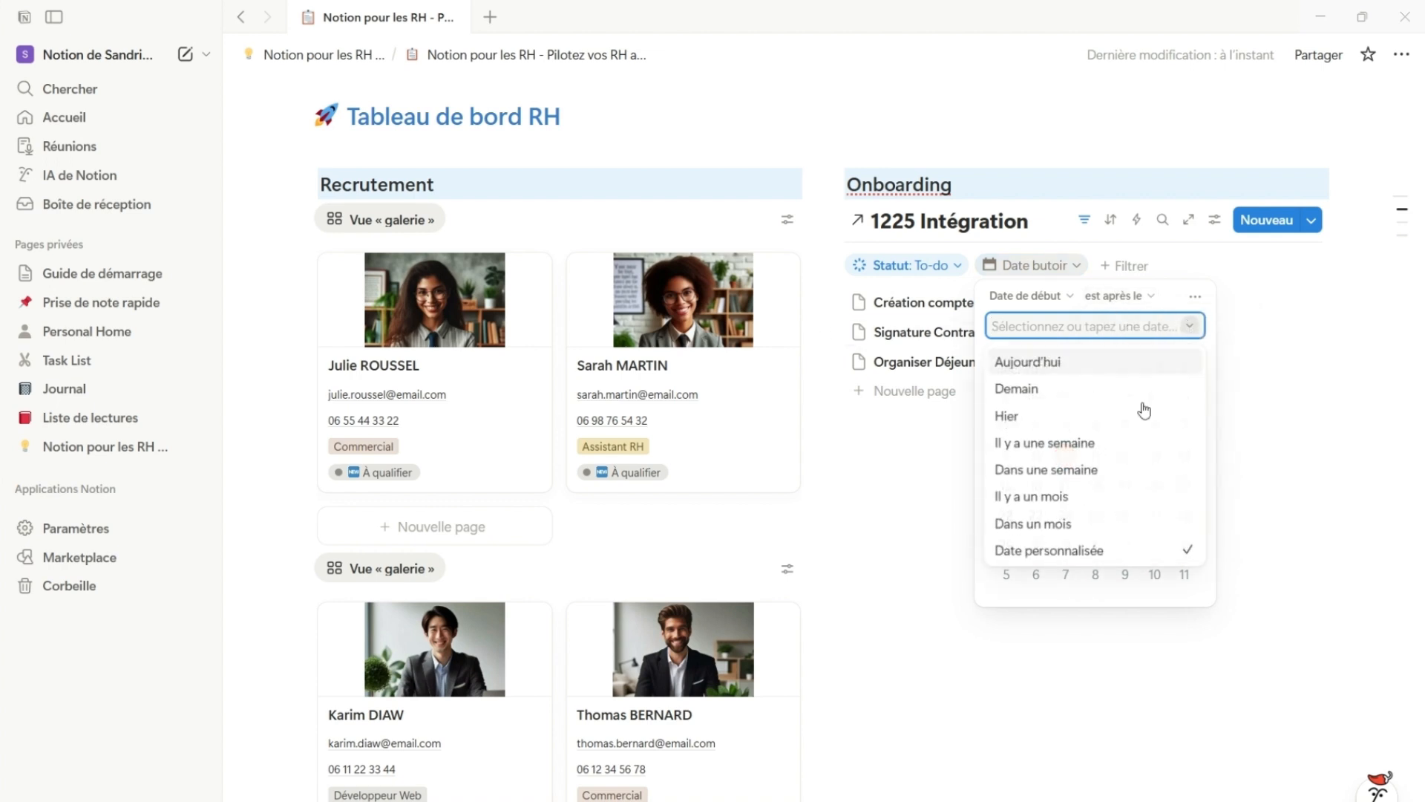
click(1039, 364)
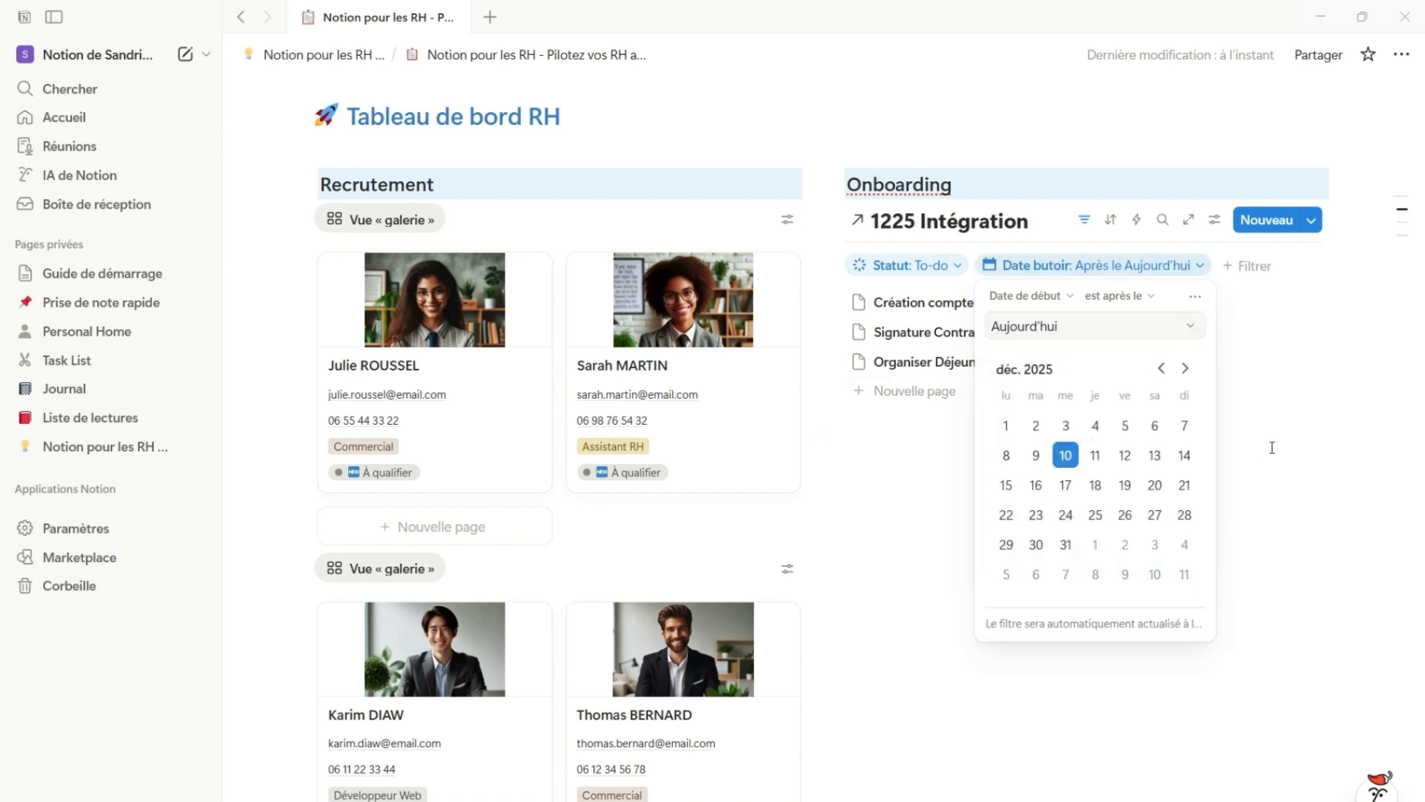
click(1112, 719)
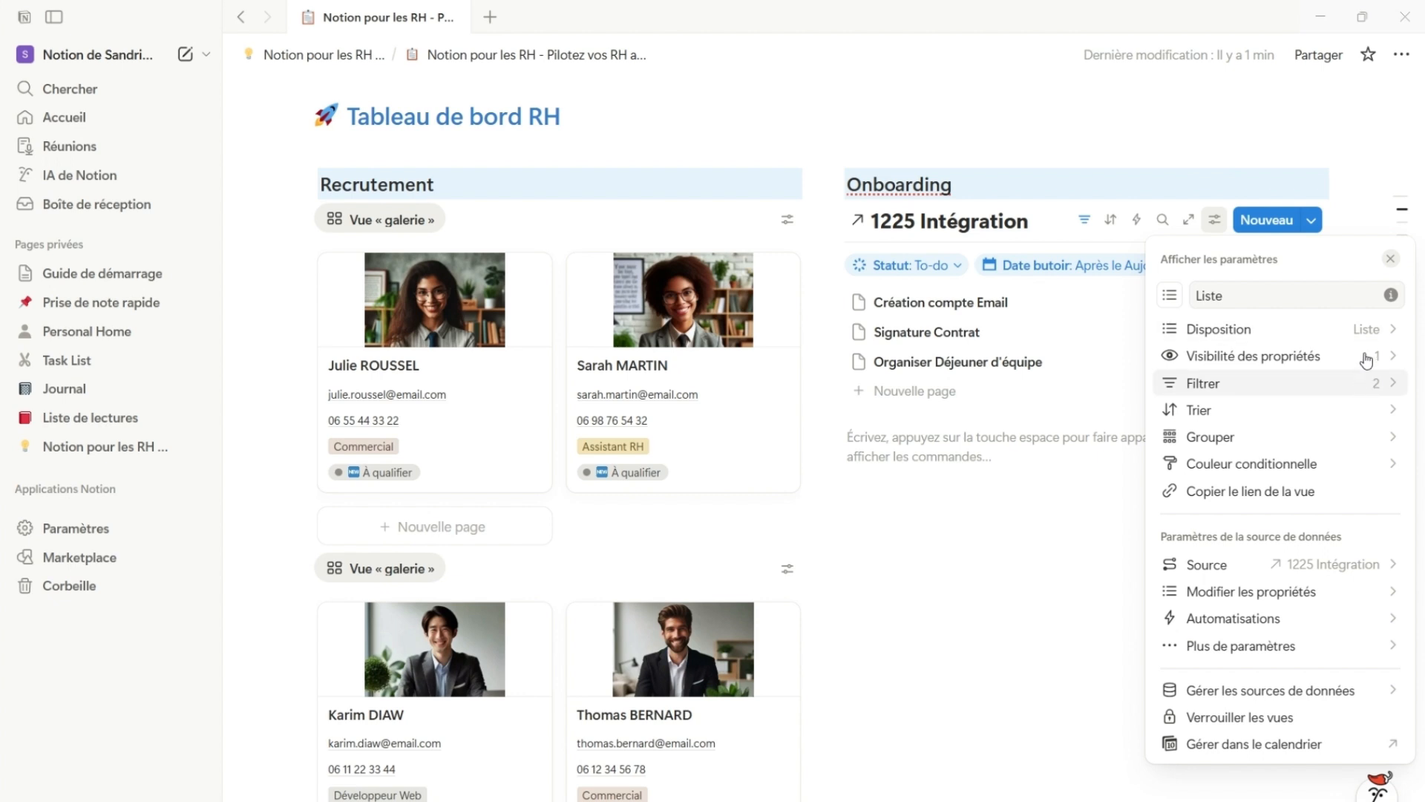
Show the "Assigné à (Recrue)" property in the onboarding list
click(1386, 366)
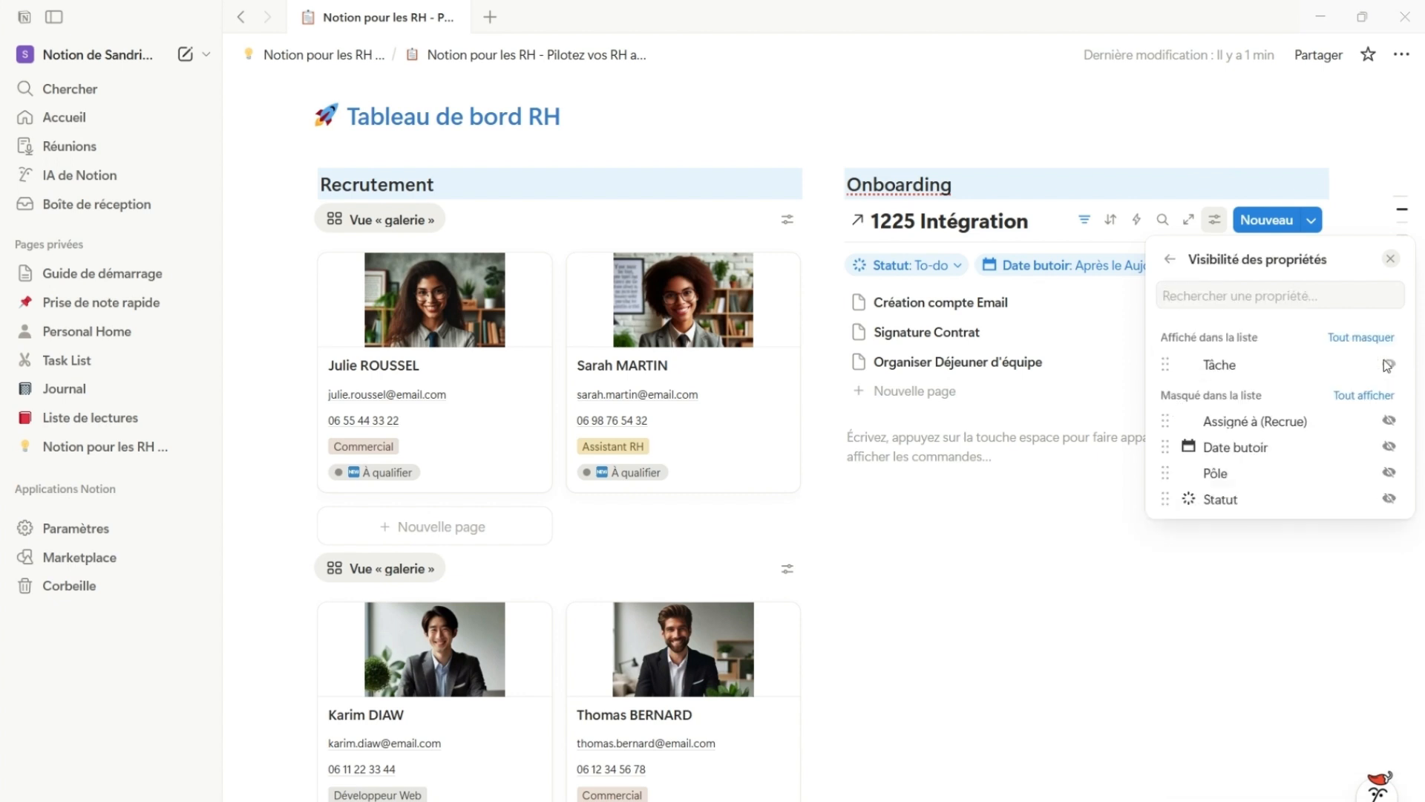
click(1387, 421)
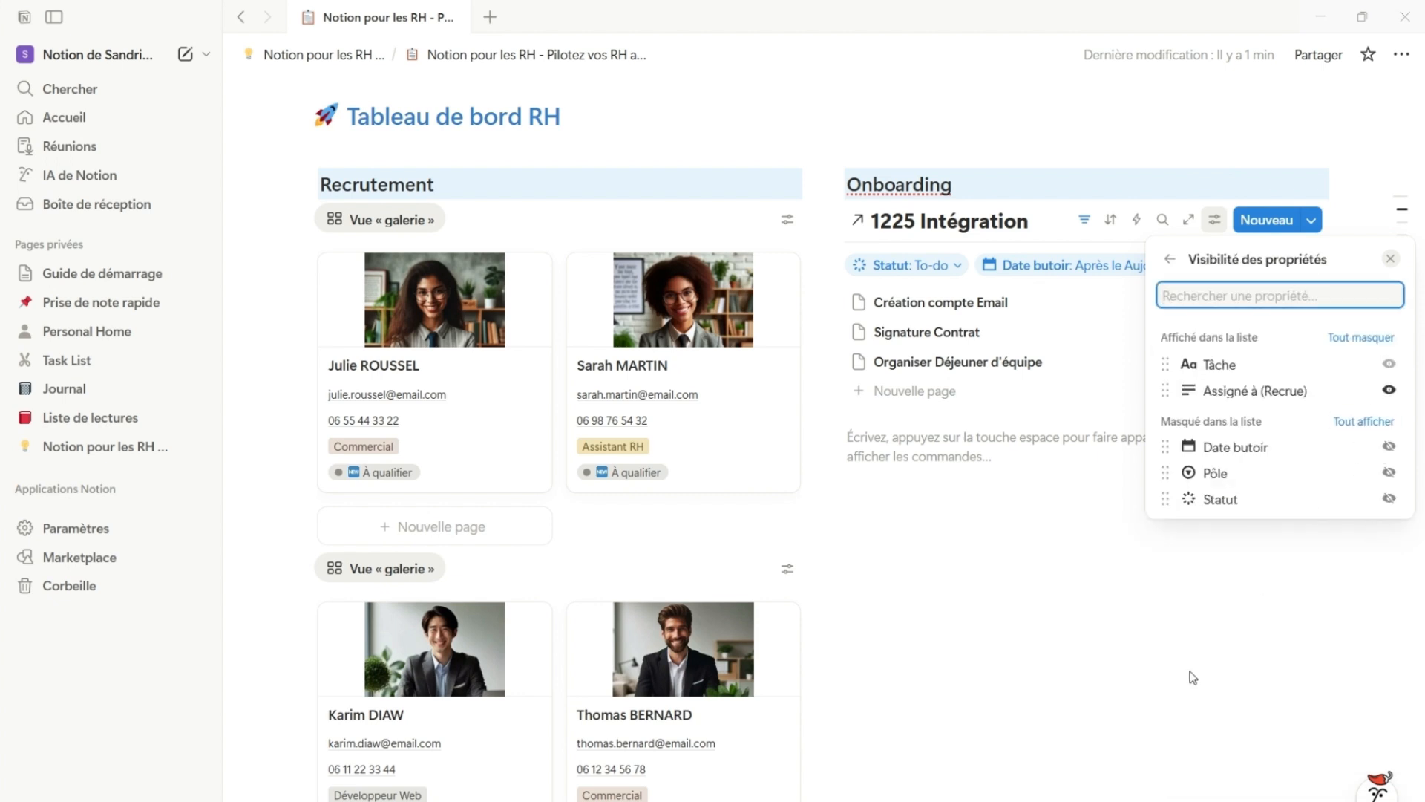
click(1157, 700)
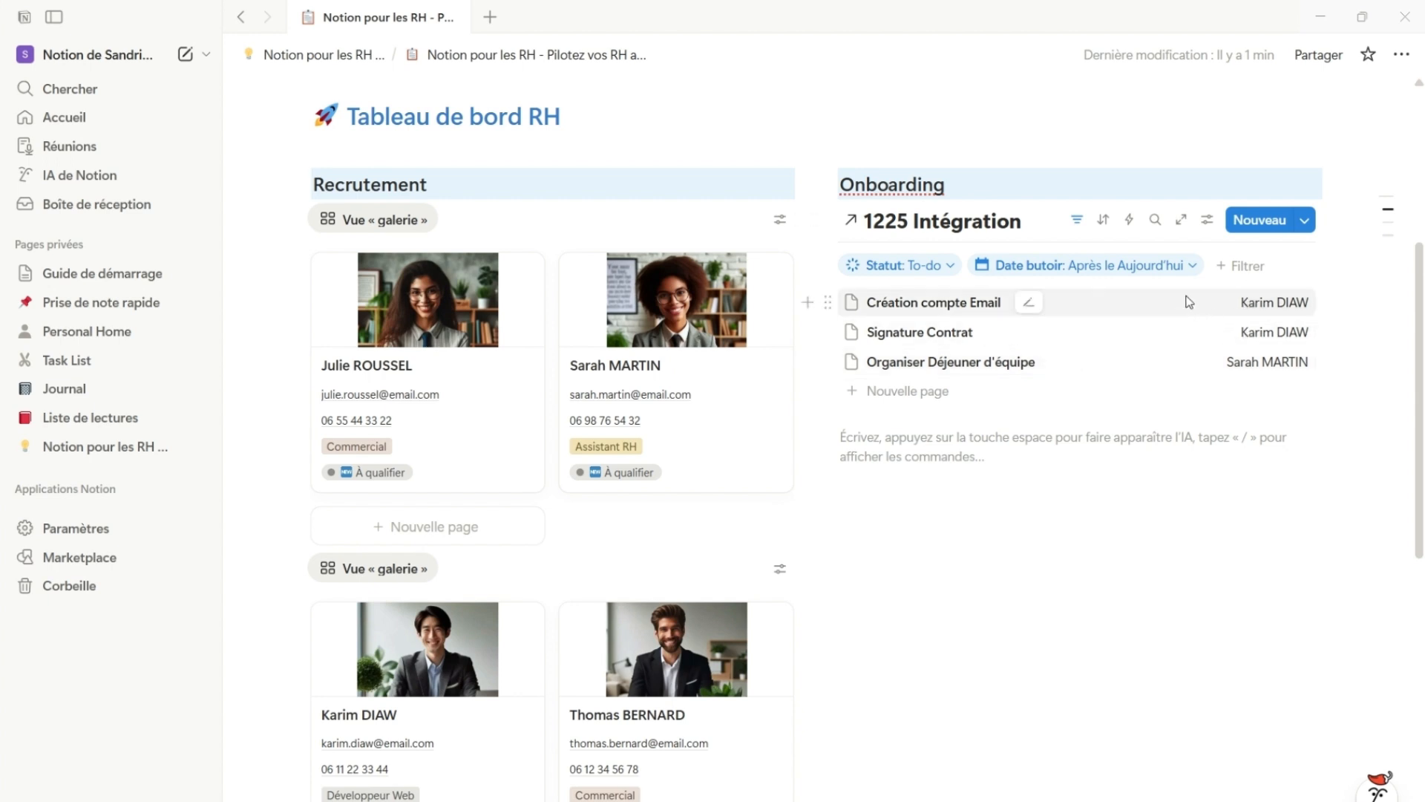
Open the "Création compte Email" task from the onboarding list to view its properties
click(920, 304)
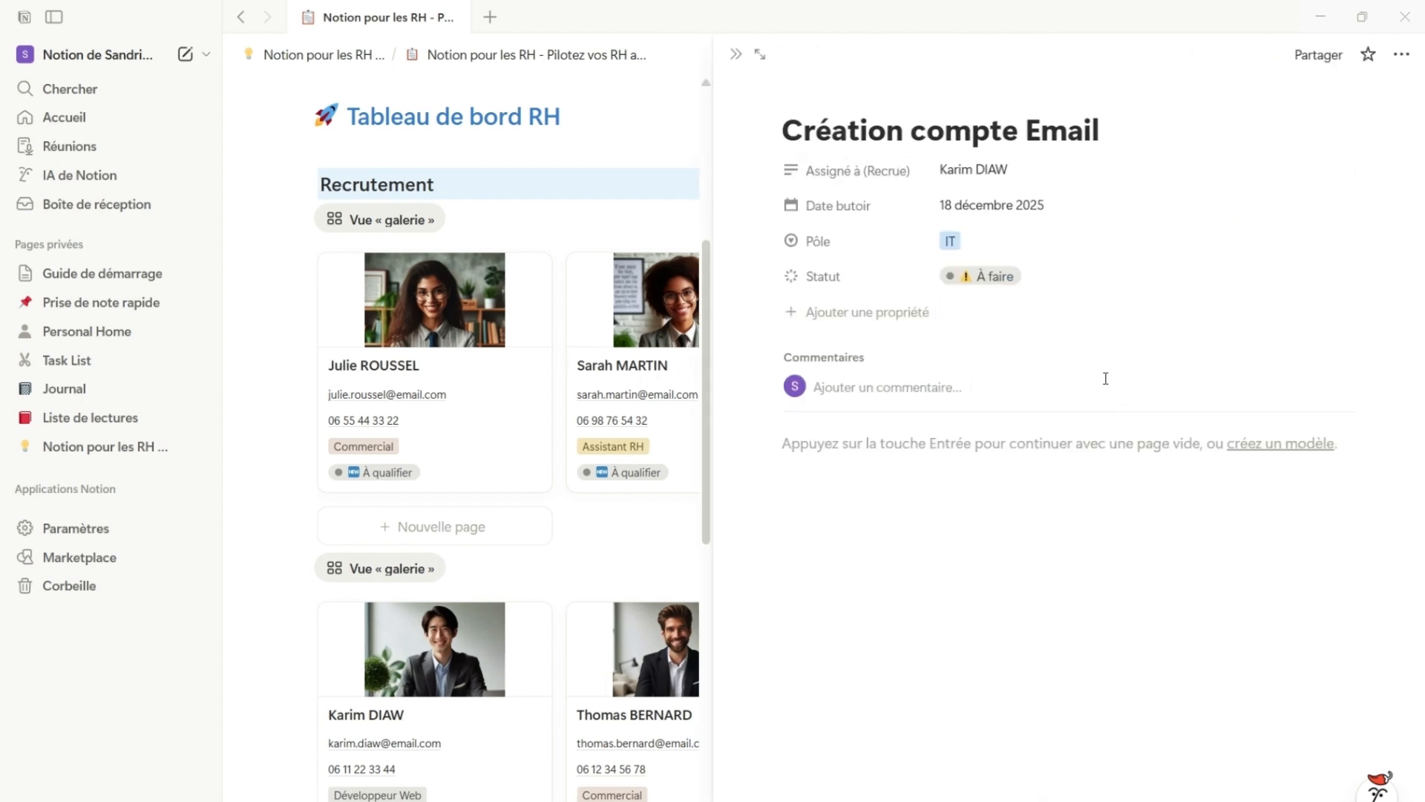
Add a Bouton property named "Fait !" to the "Création compte Email" task
click(854, 325)
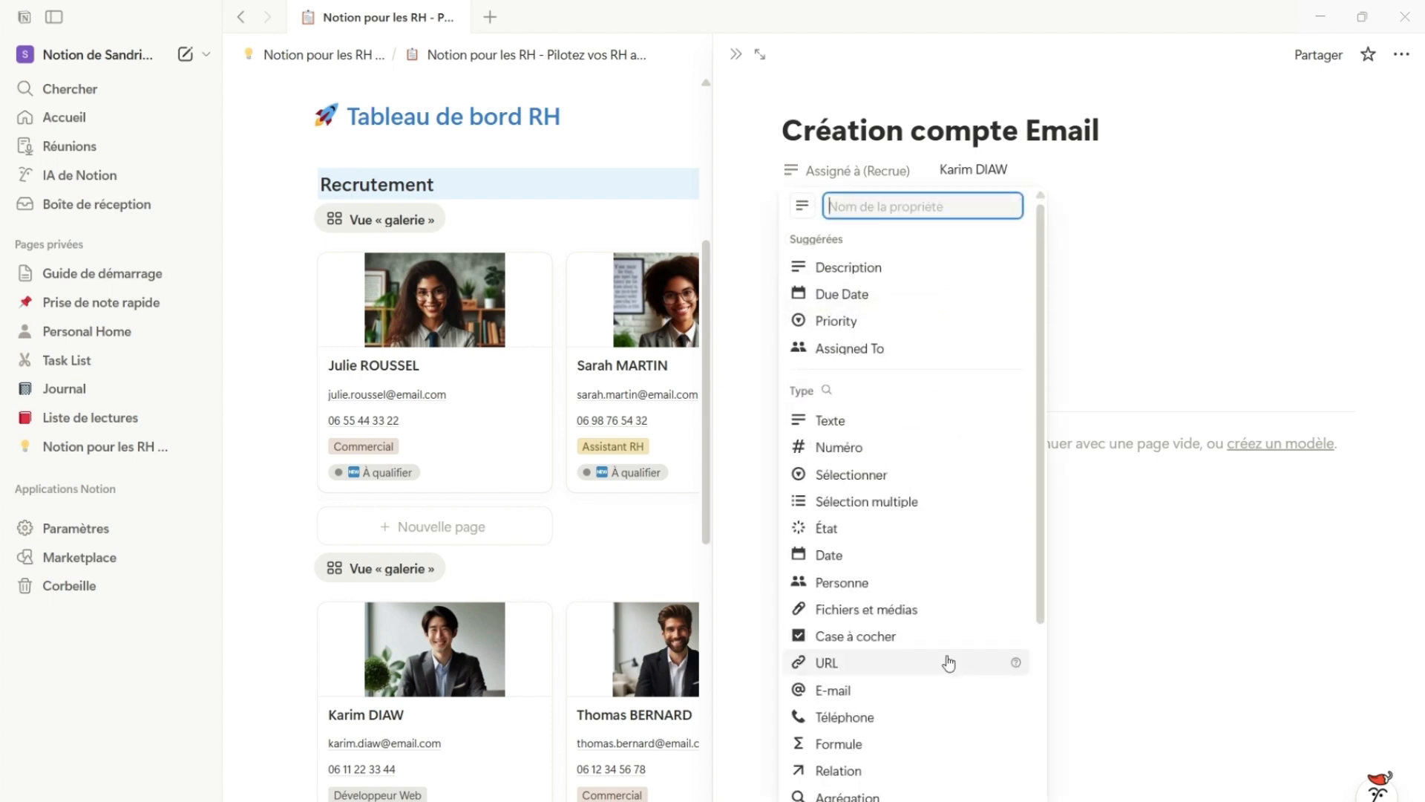
scroll(947, 661, down, 3)
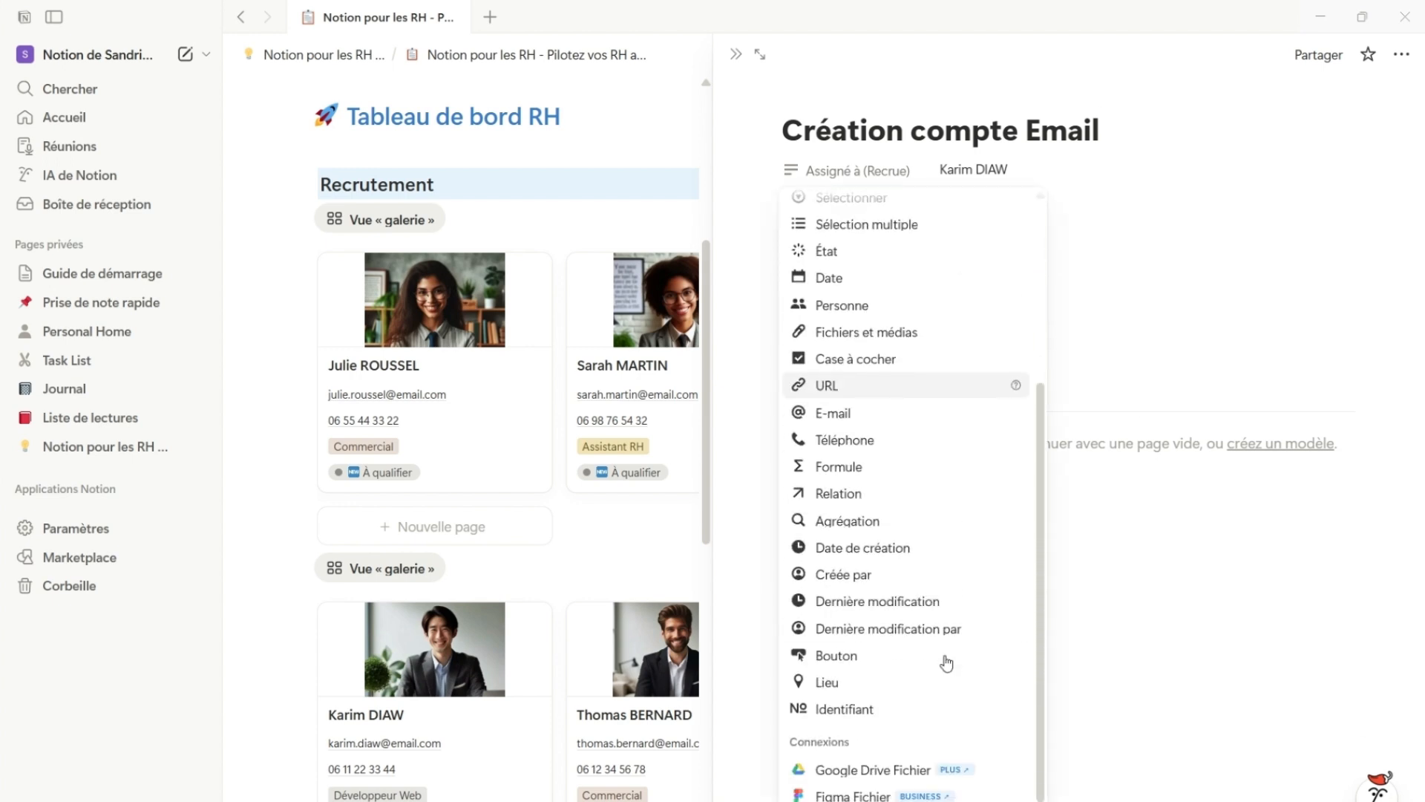
click(845, 668)
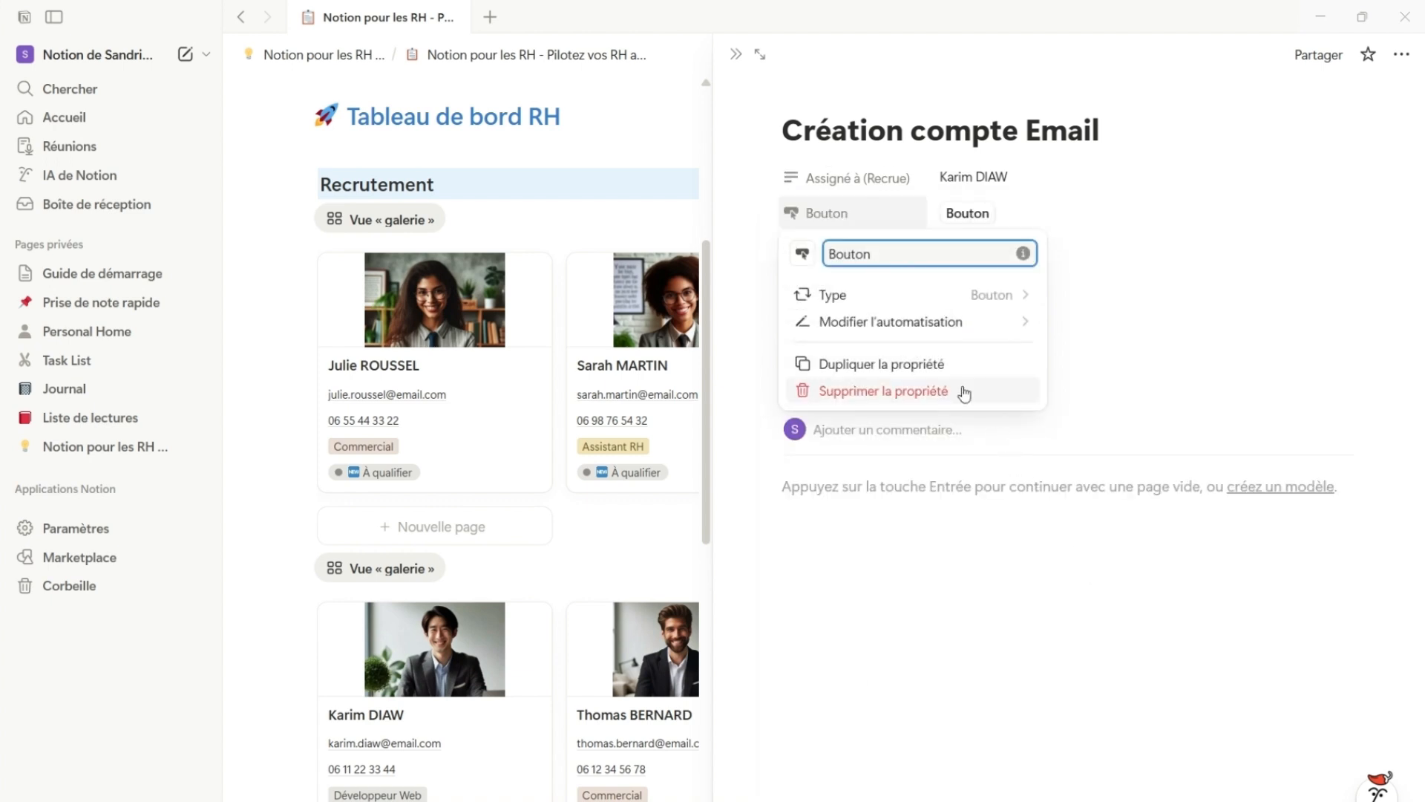
double_click(856, 256)
text(Fait !)
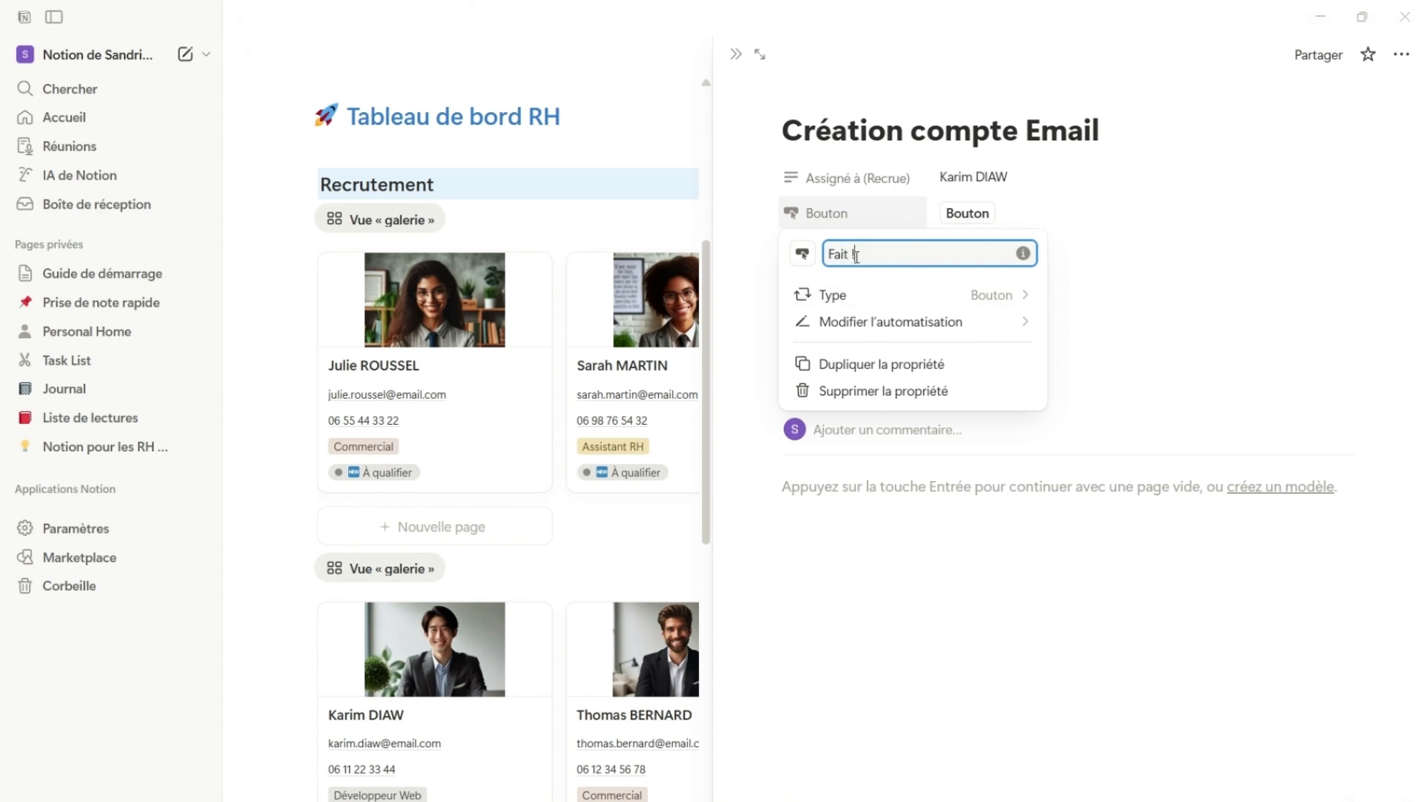
Configure the "Fait !" button's automation to set this page's Statut to "Fait", save it and close the task page
click(934, 329)
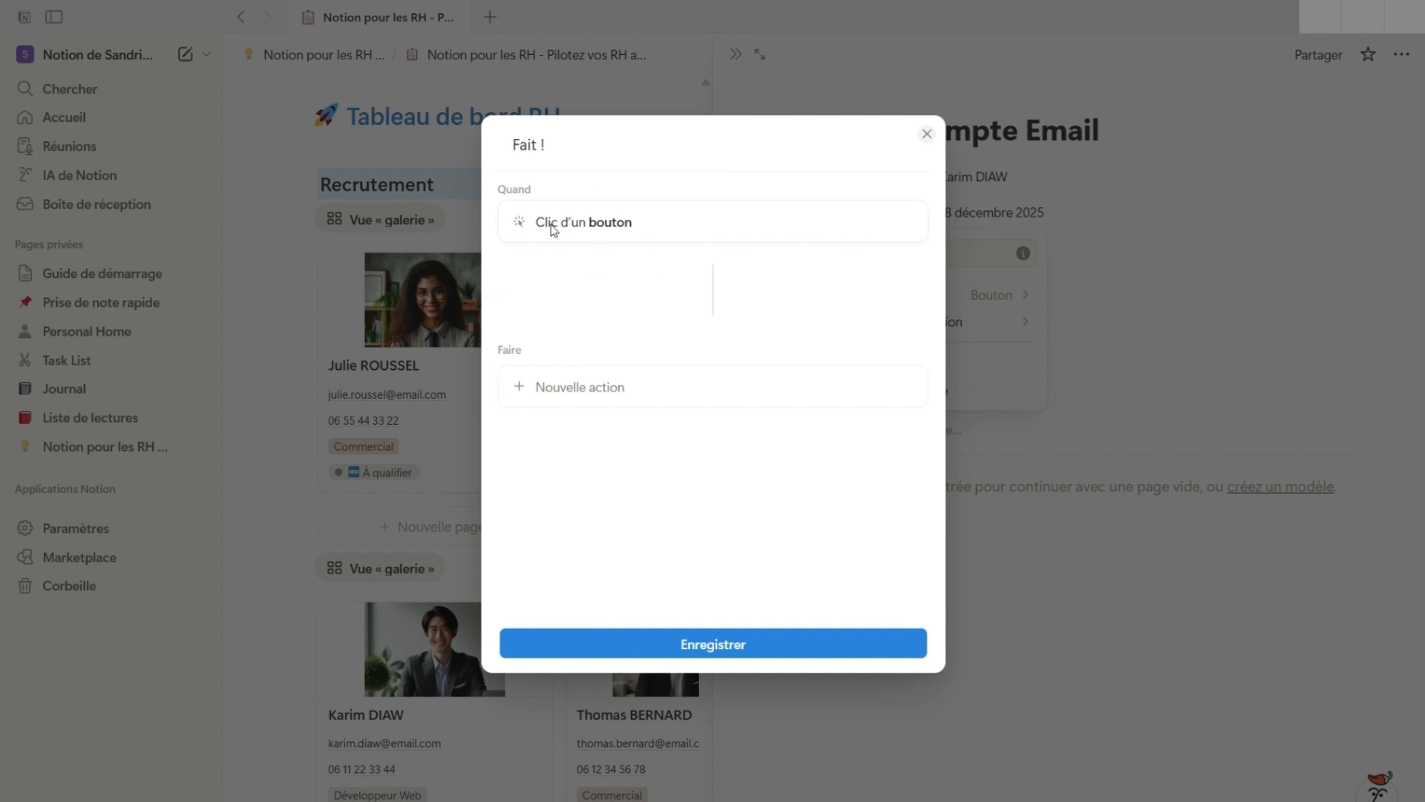
click(626, 398)
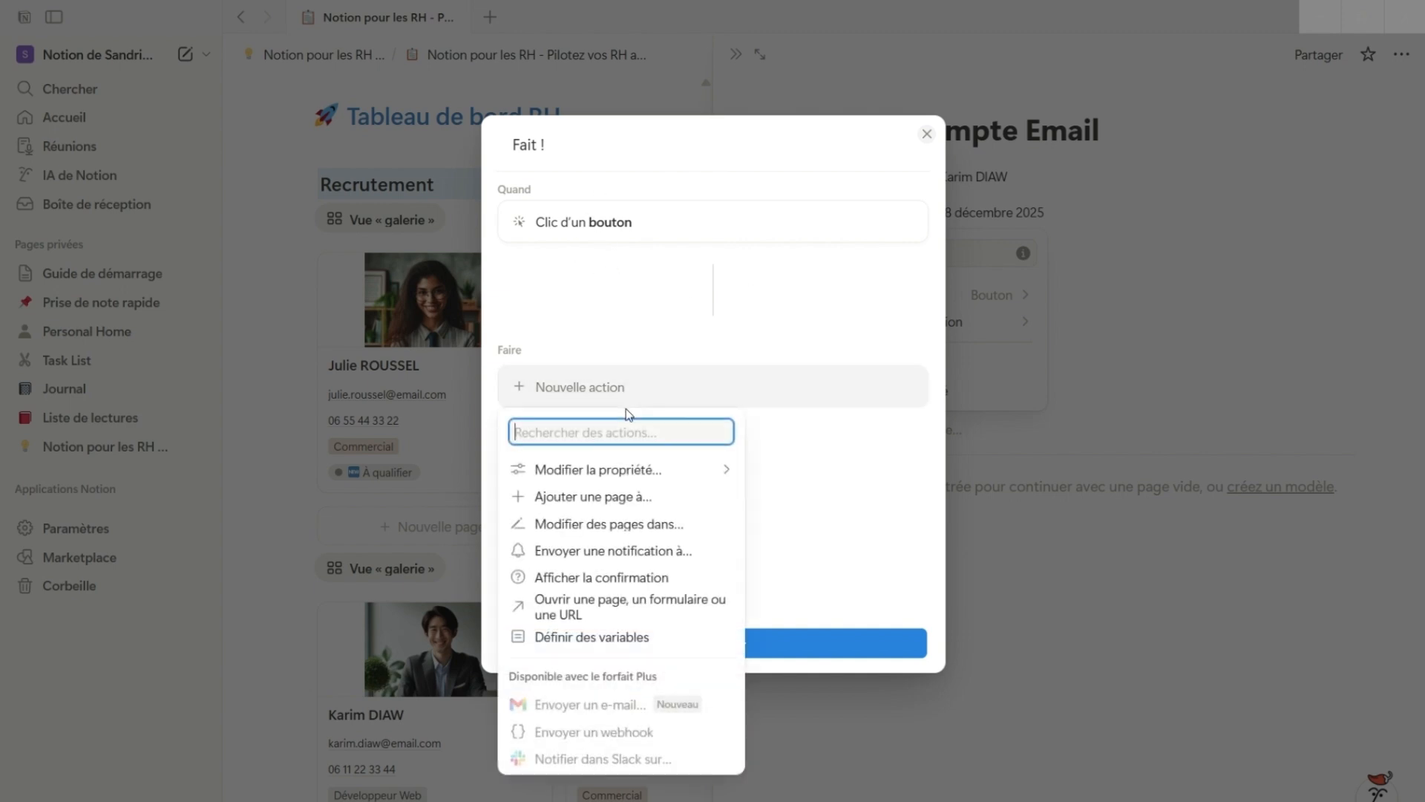
click(650, 474)
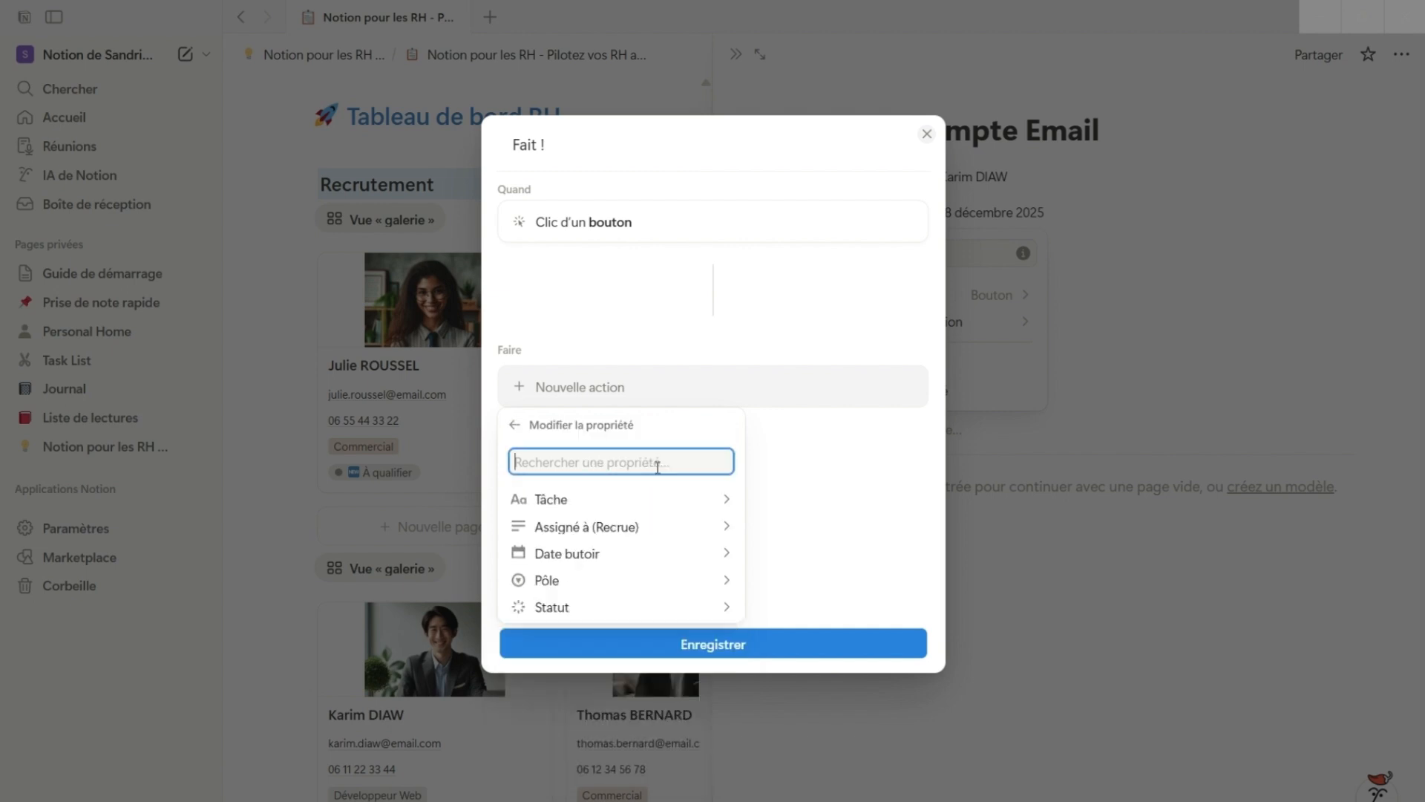
click(579, 609)
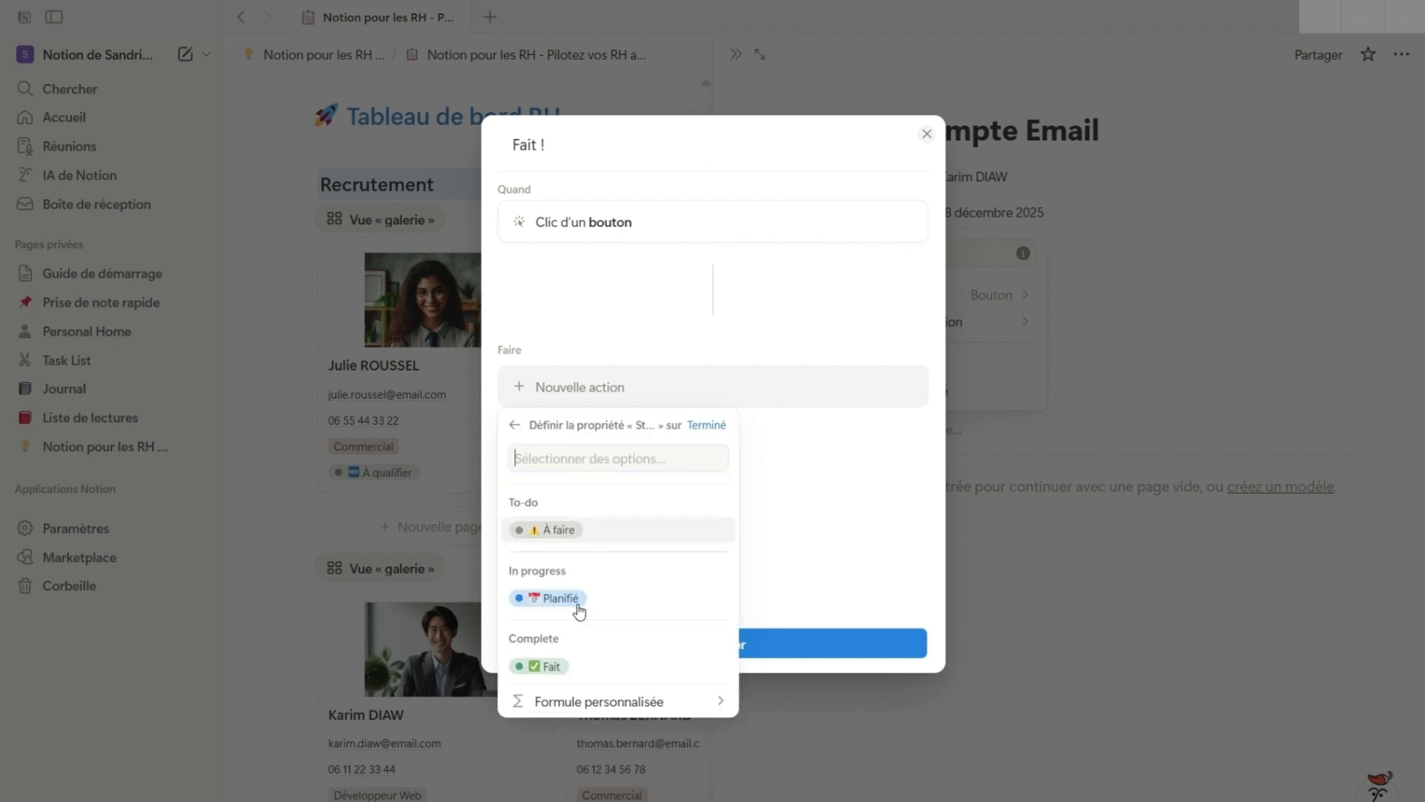
click(555, 667)
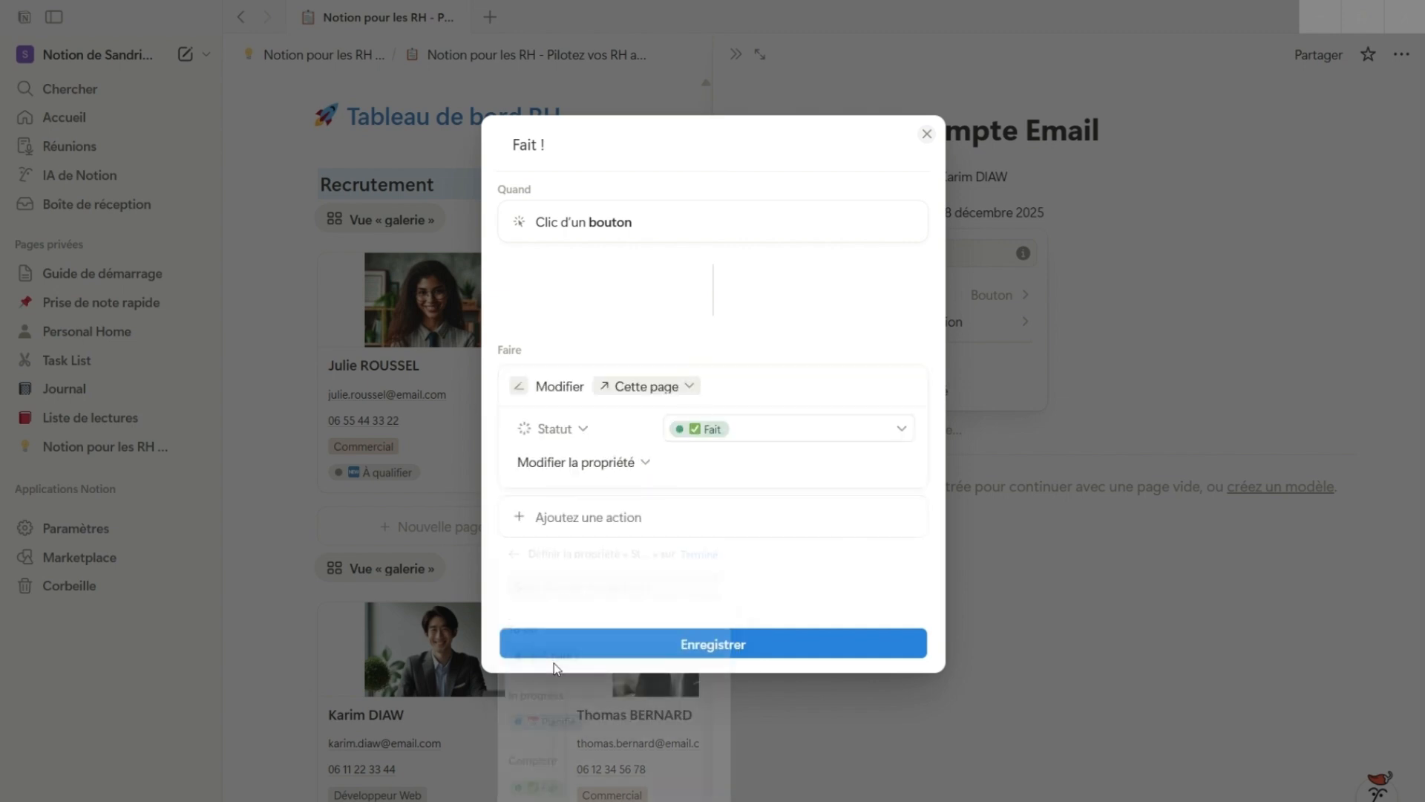
click(833, 648)
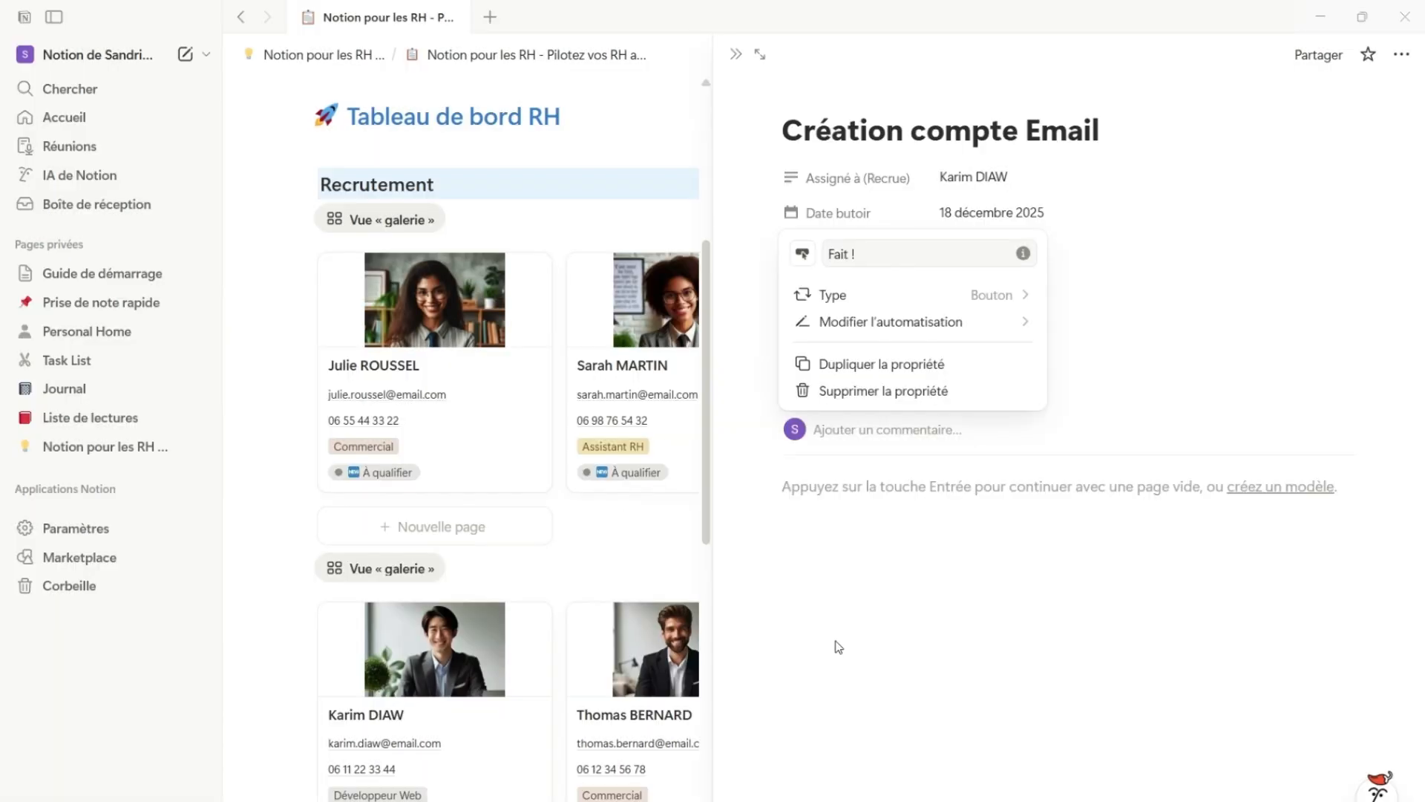
click(867, 620)
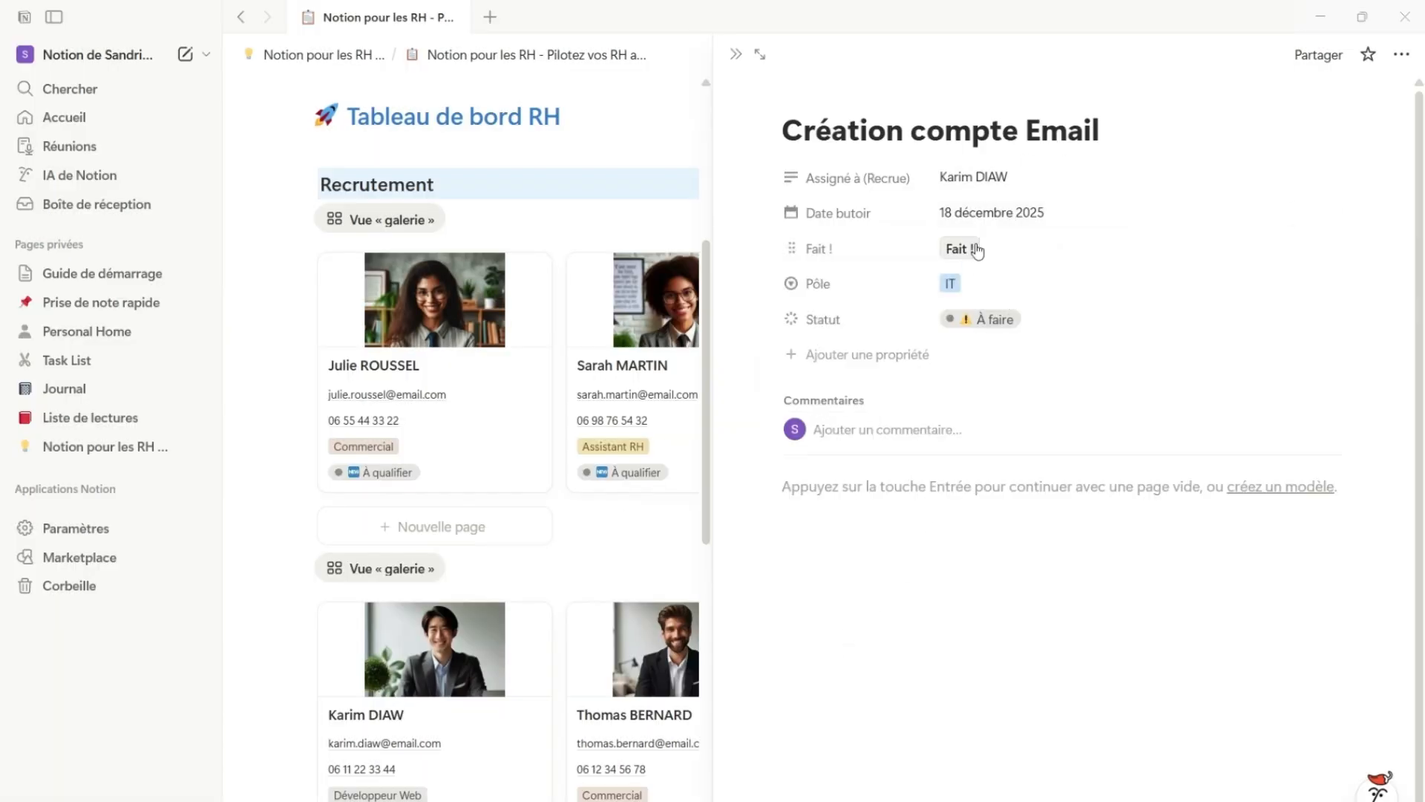
click(735, 55)
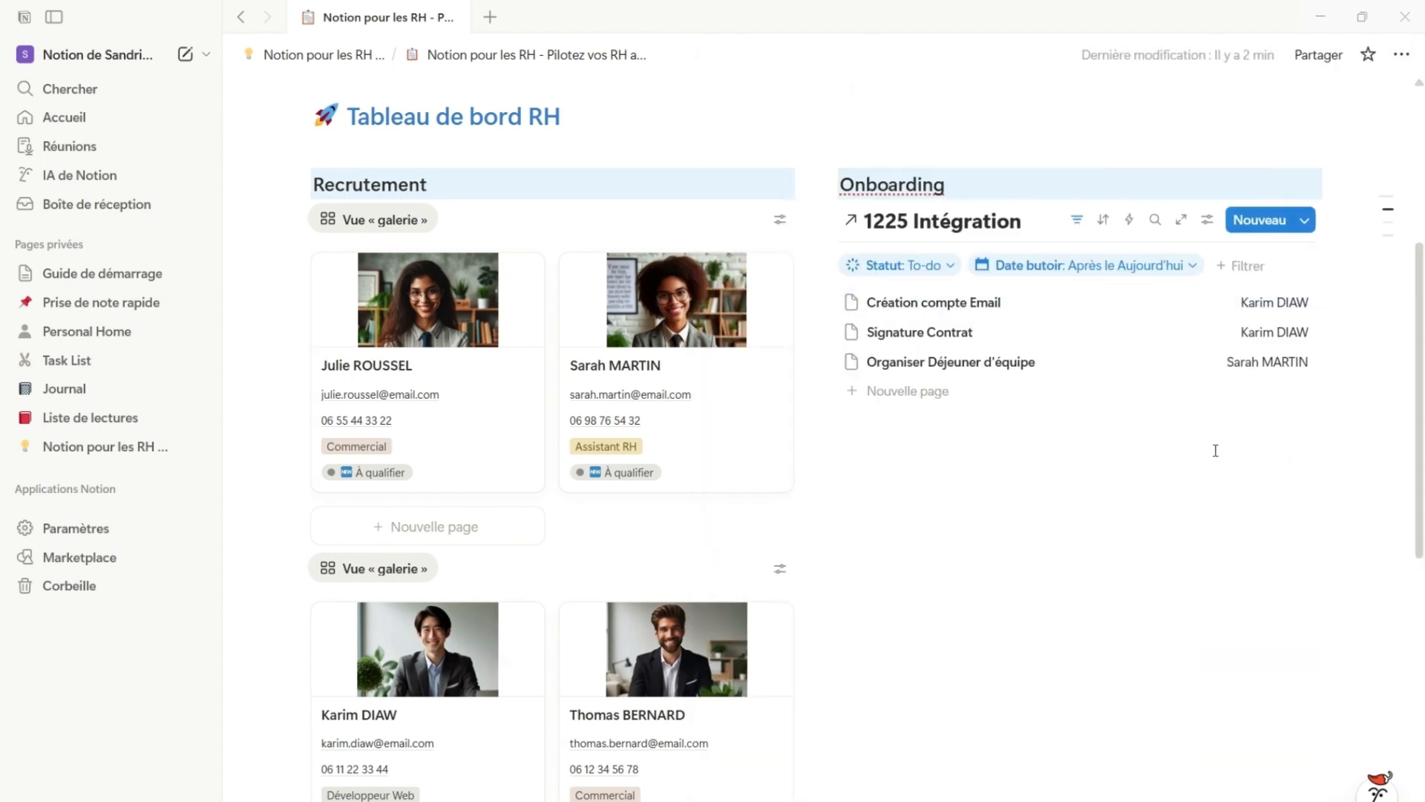
Show the "Fait !" property in the onboarding list
click(1207, 220)
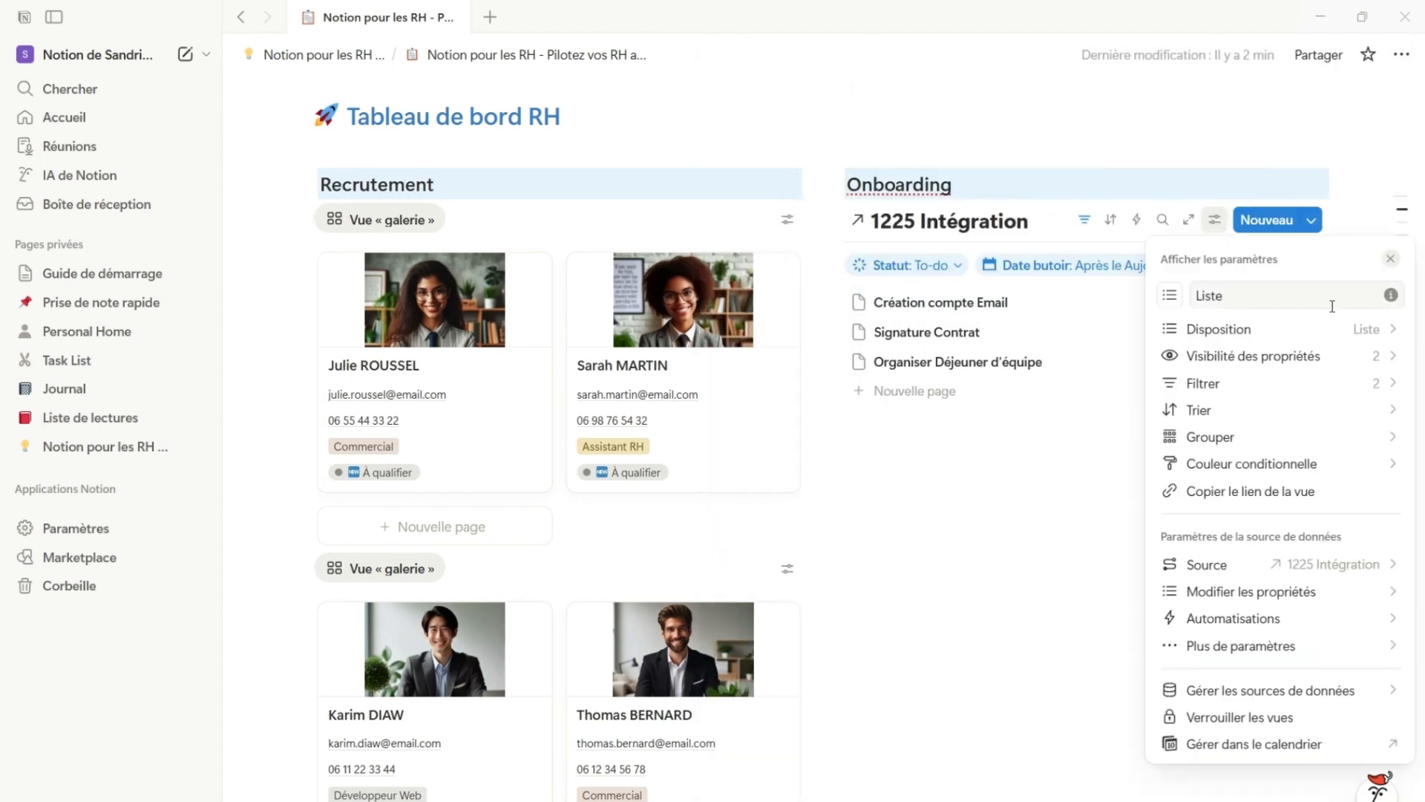
click(1388, 362)
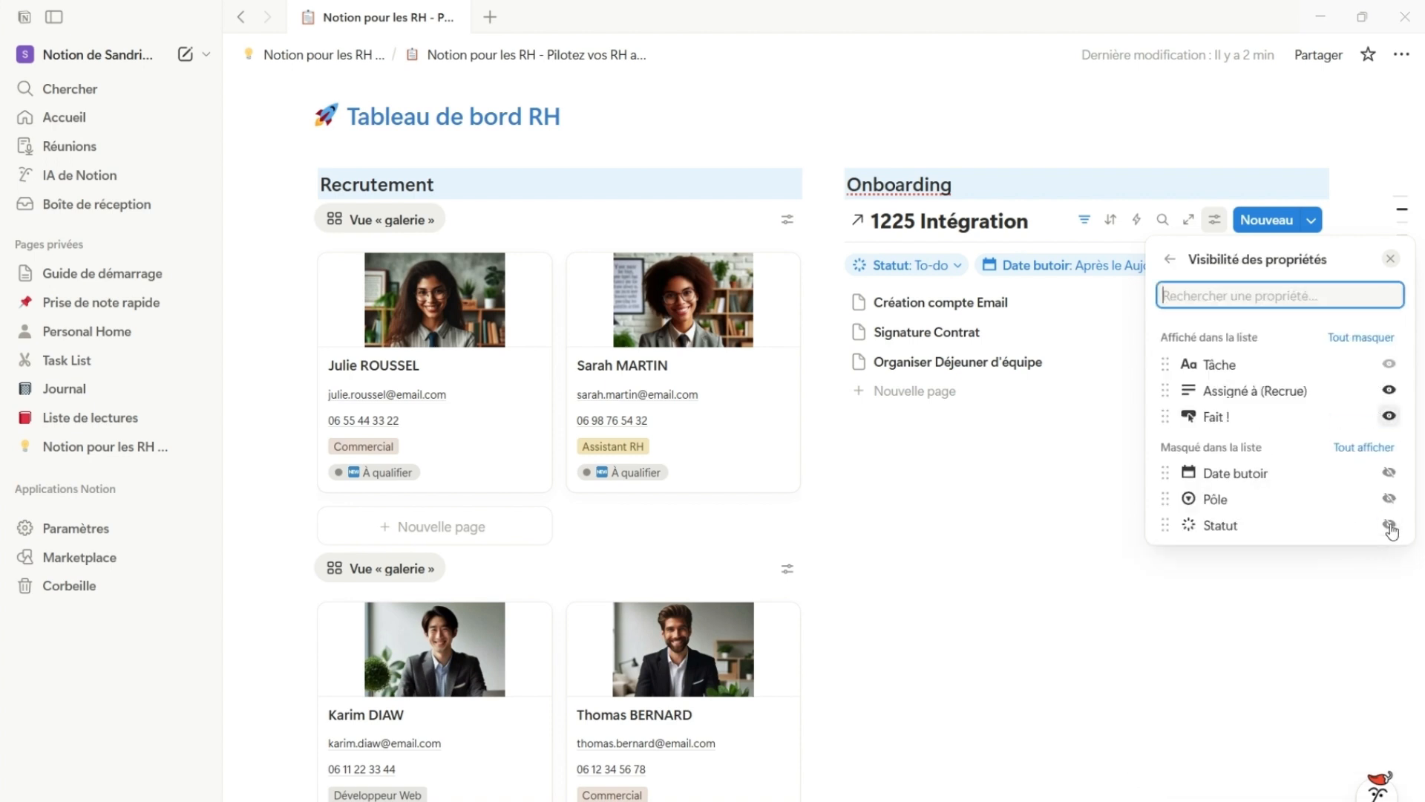
click(1170, 262)
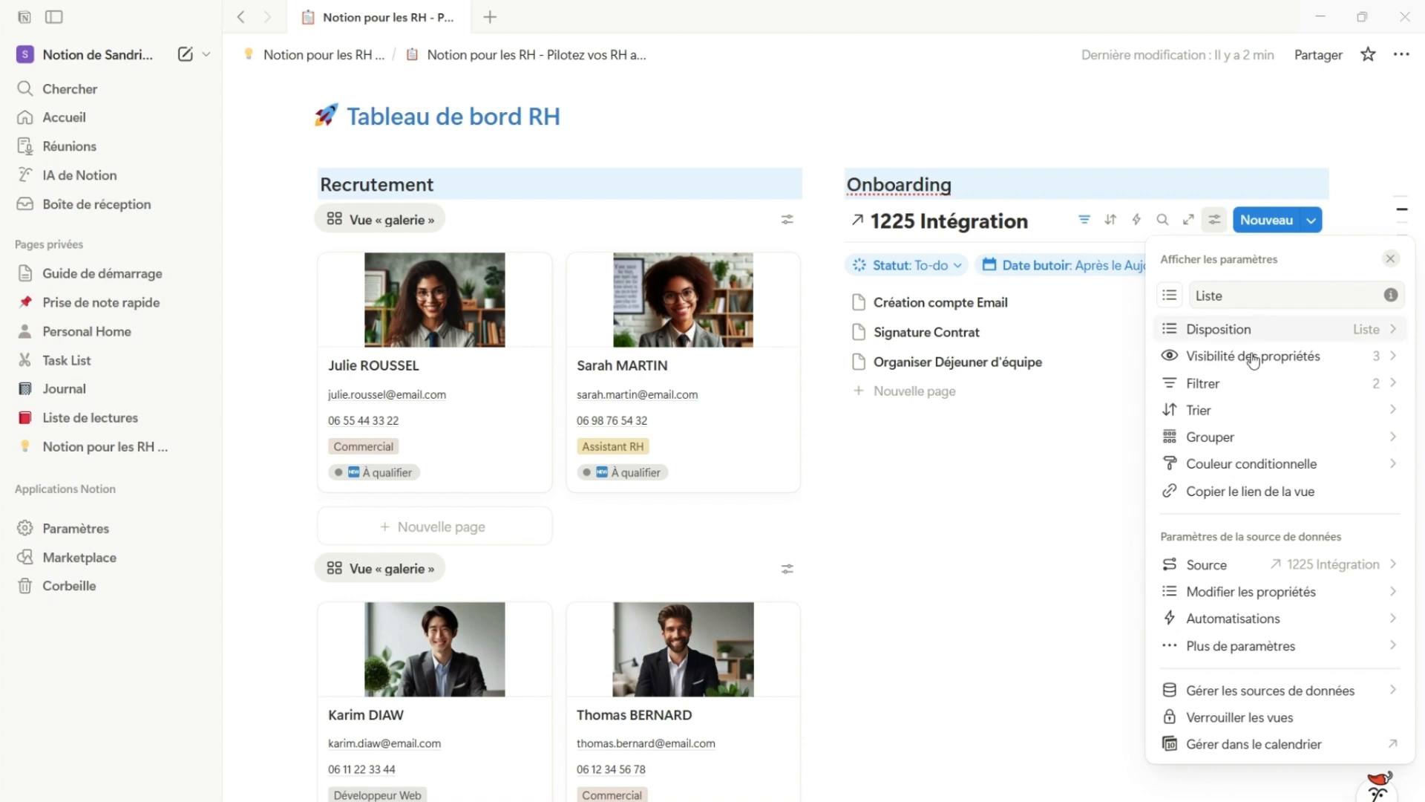
Hide the data source title of the onboarding list
click(1374, 329)
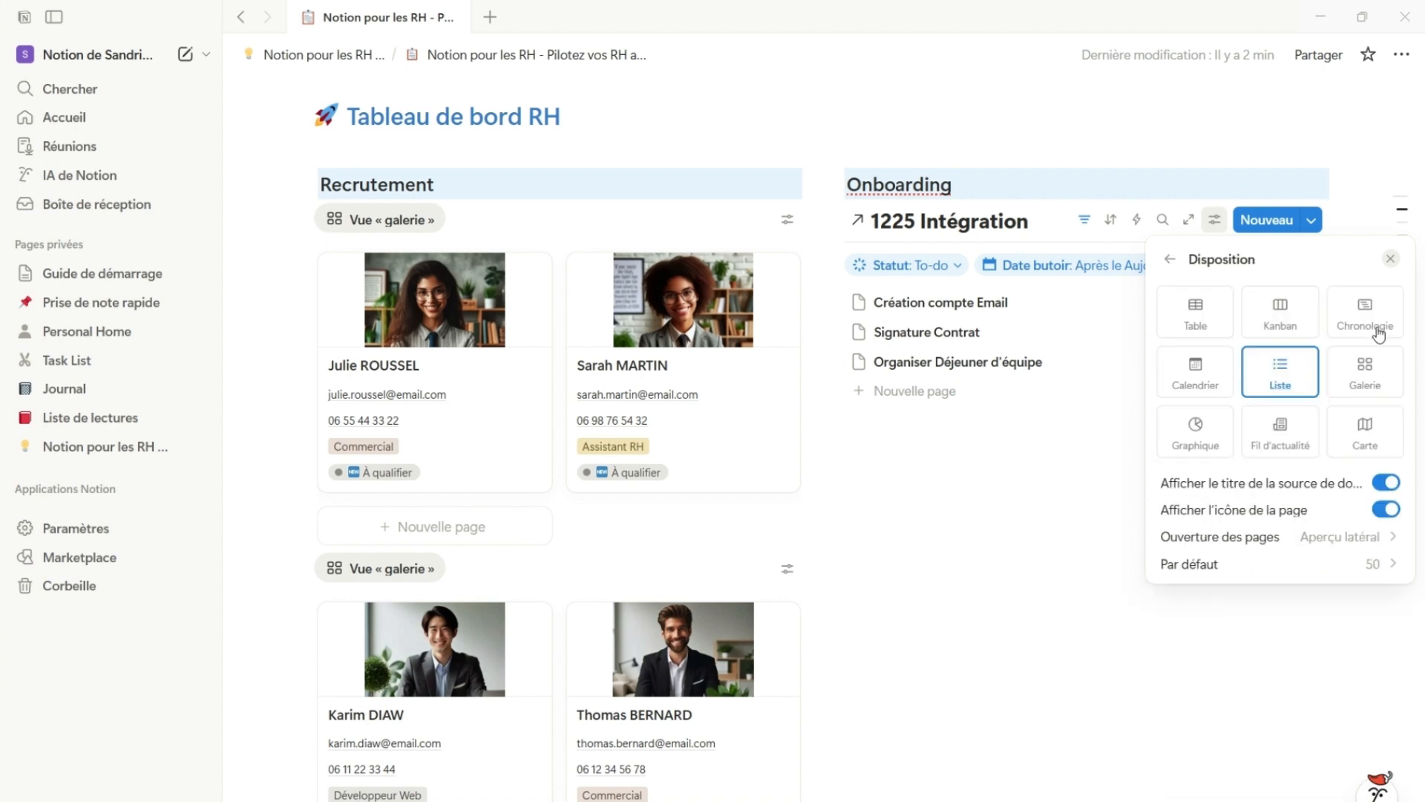
click(1382, 484)
click(1057, 554)
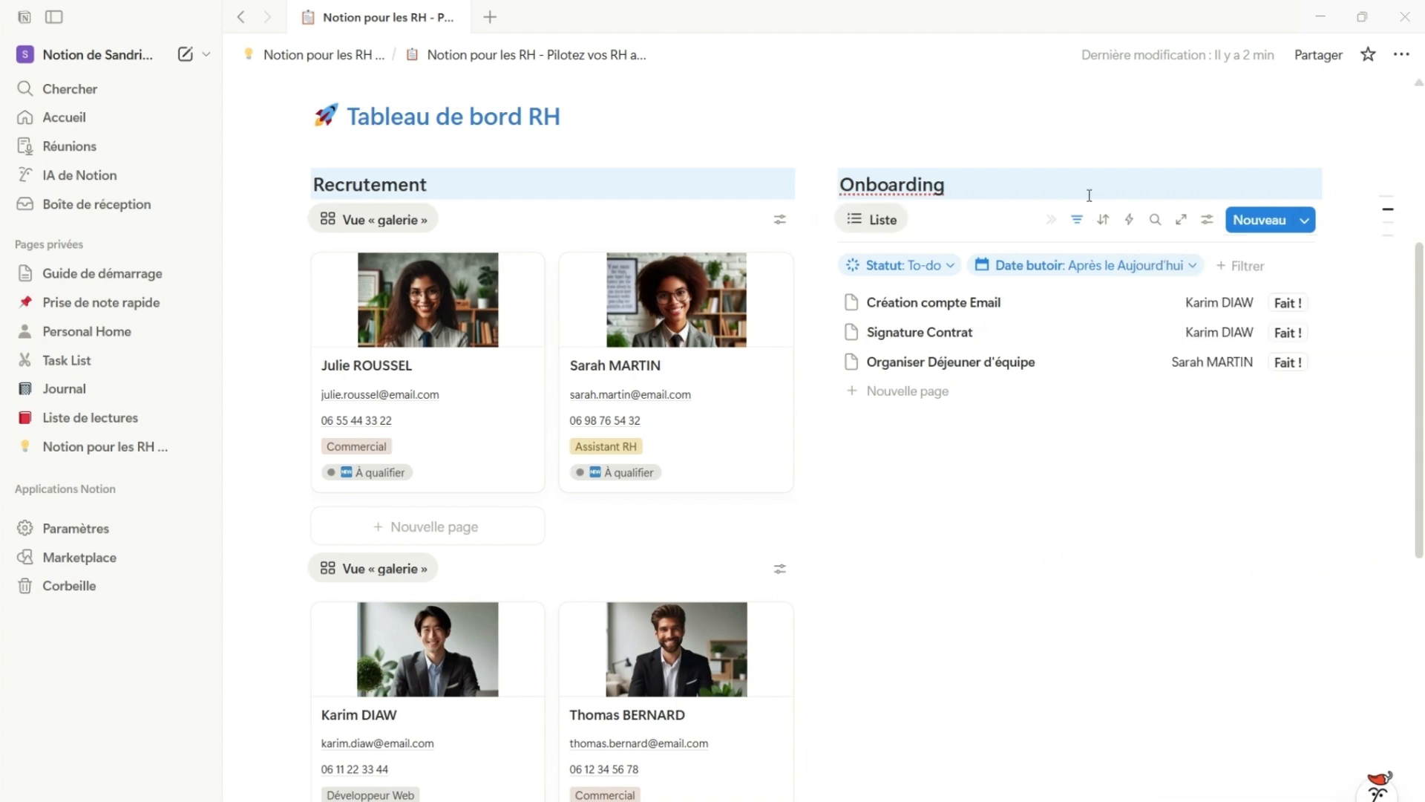
Hide the filter row of the onboarding list and collapse its view controls
click(1051, 223)
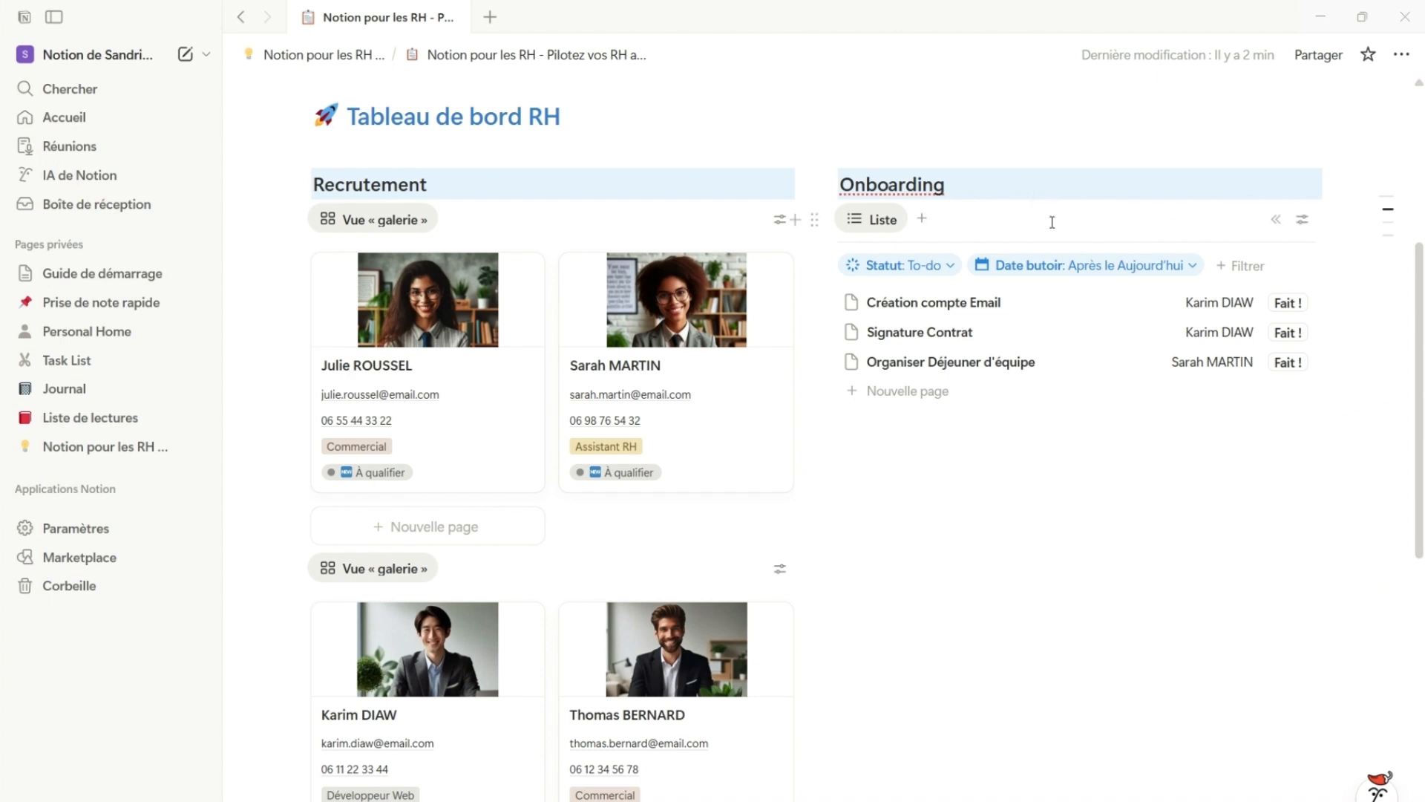
click(1275, 220)
click(1078, 219)
click(1053, 223)
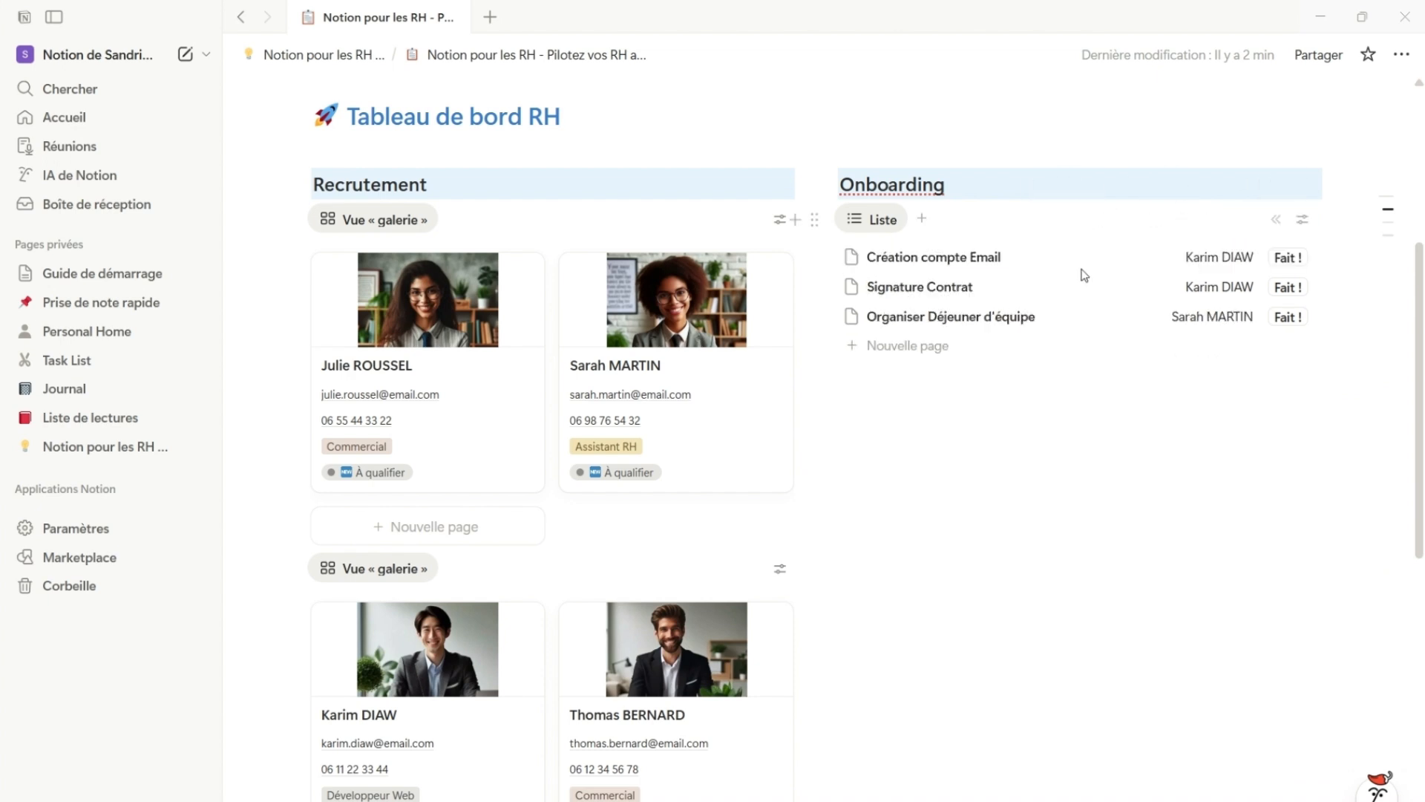
Mark the "Création compte Email" task as done using its "Fait !" button in the onboarding list
click(1079, 589)
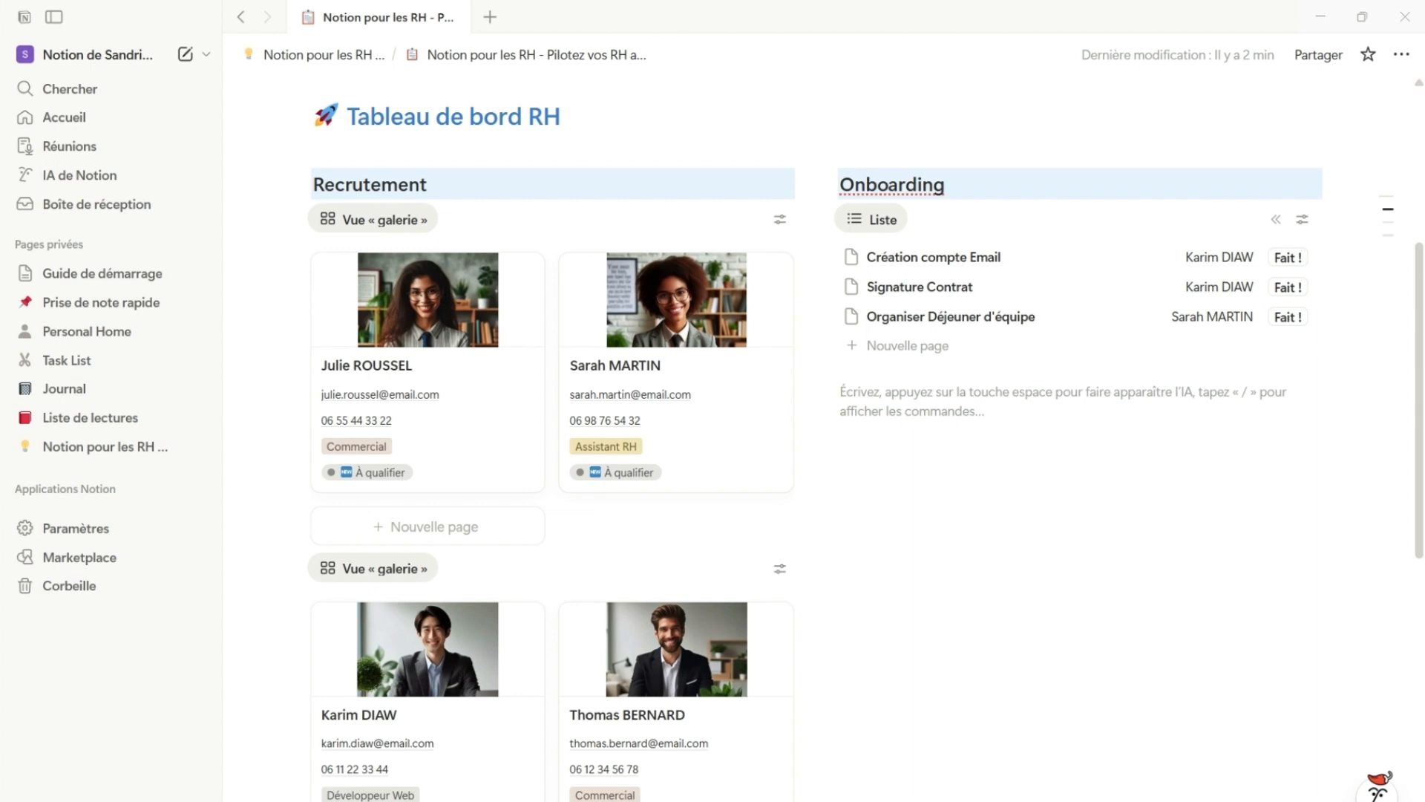
click(1288, 260)
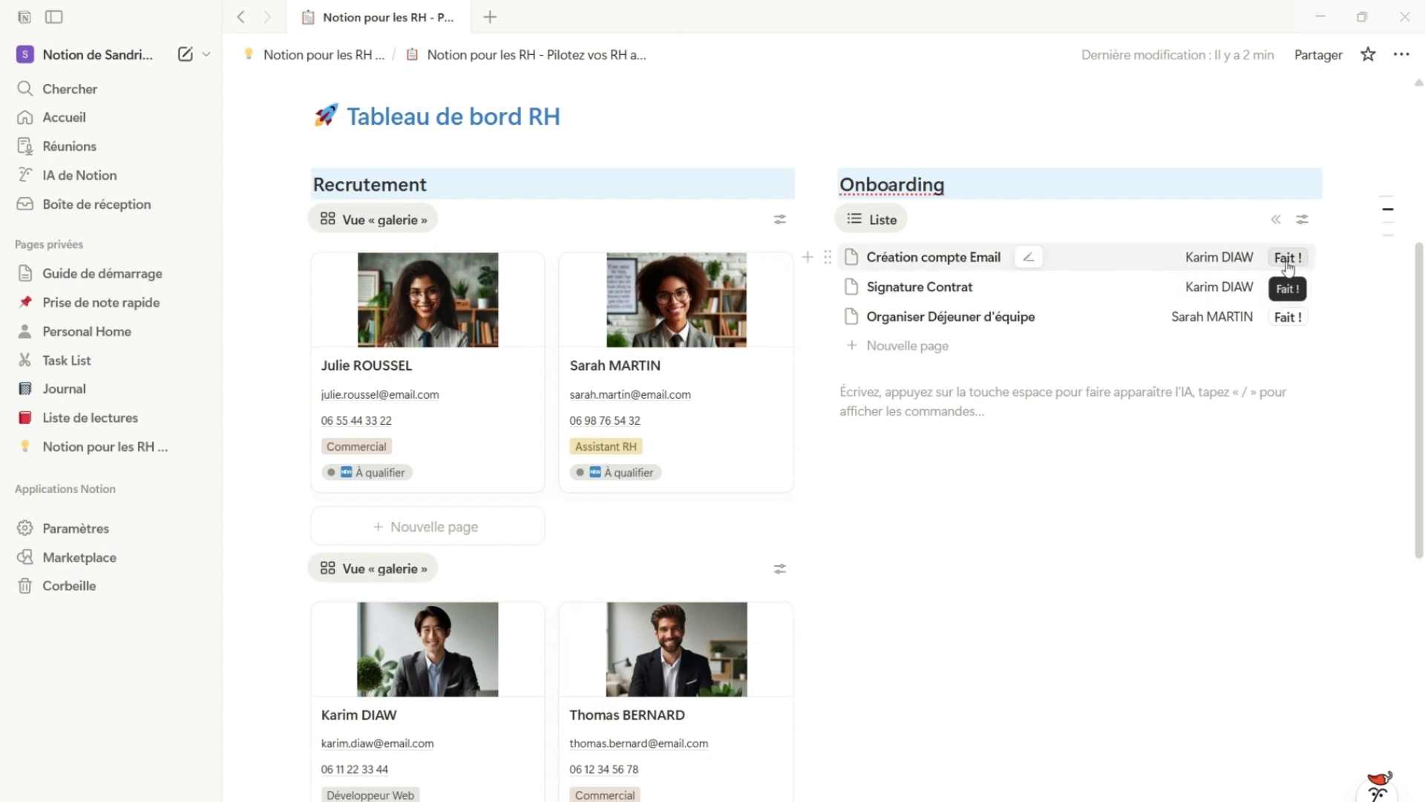
click(1286, 260)
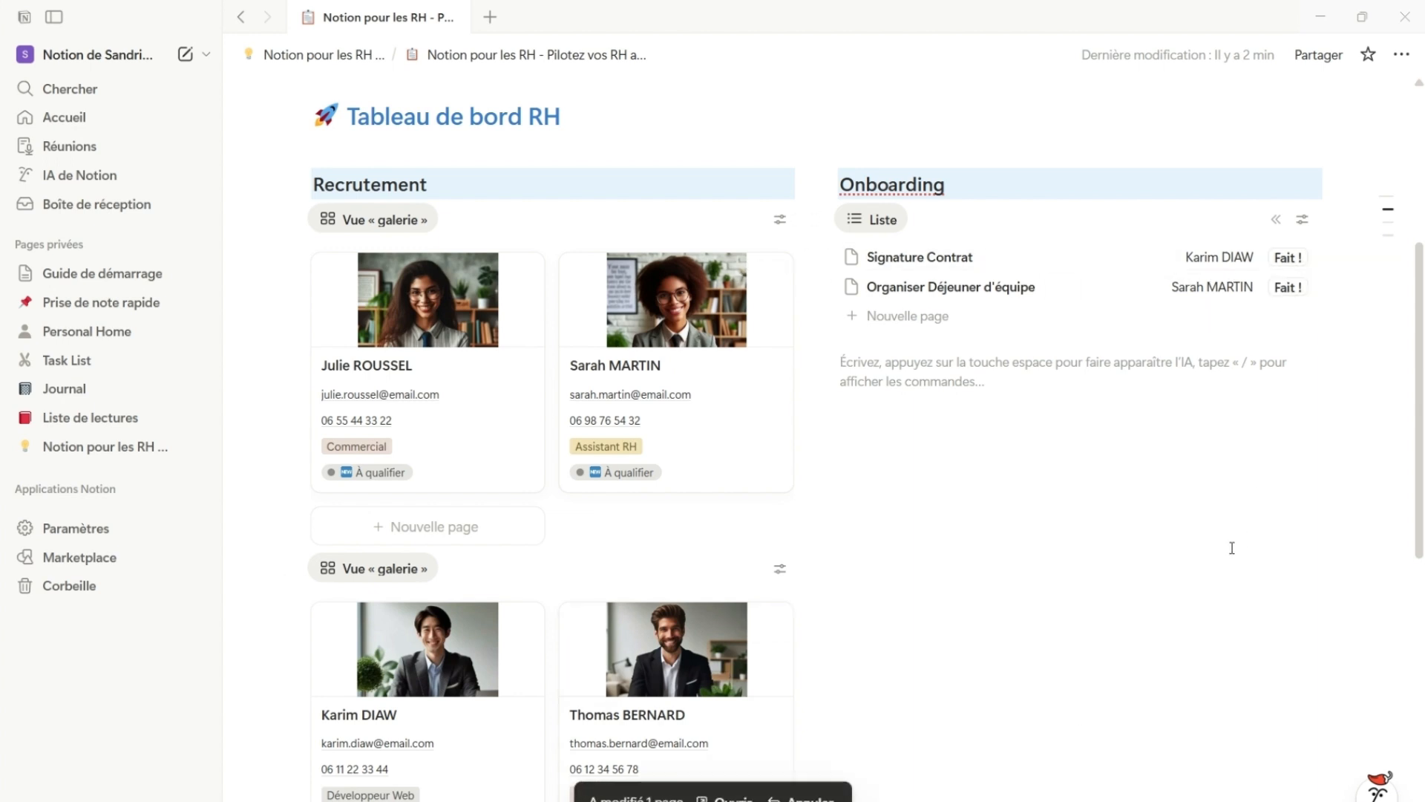
Insert a donut chart database view (Graphique en anneau) below the "Actions de prévention" heading
scroll(477, 573, down, 7)
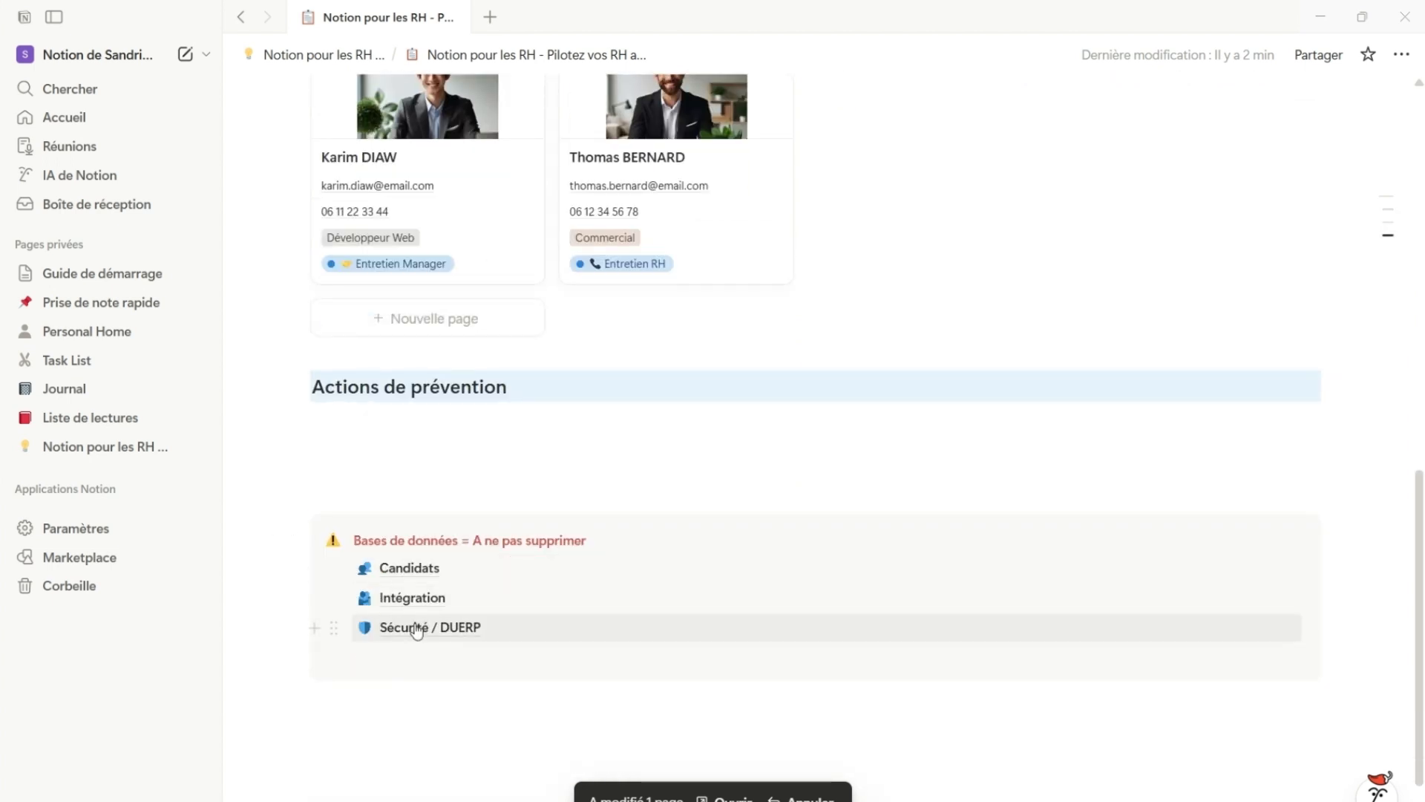
click(412, 598)
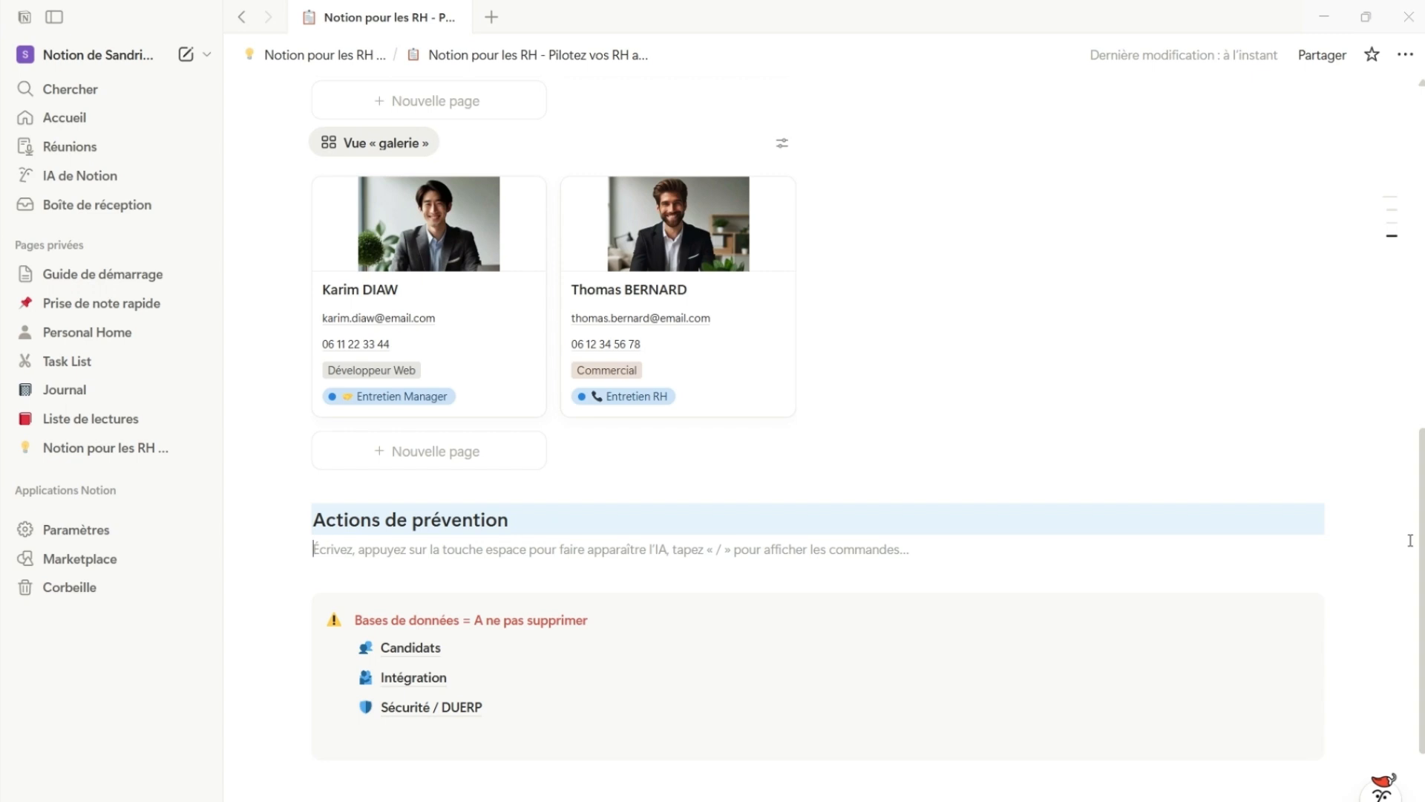
mouse_move(512, 665)
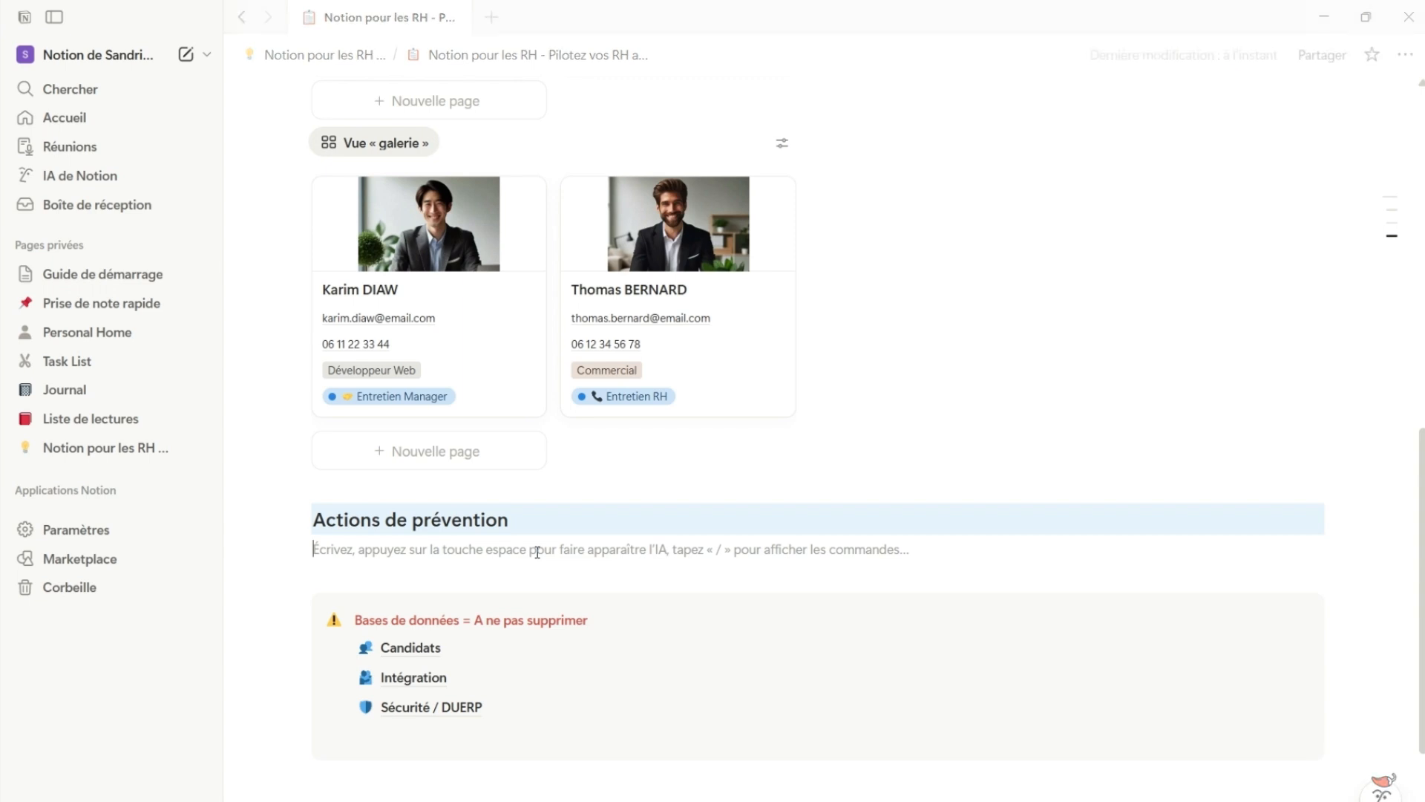
text(/)
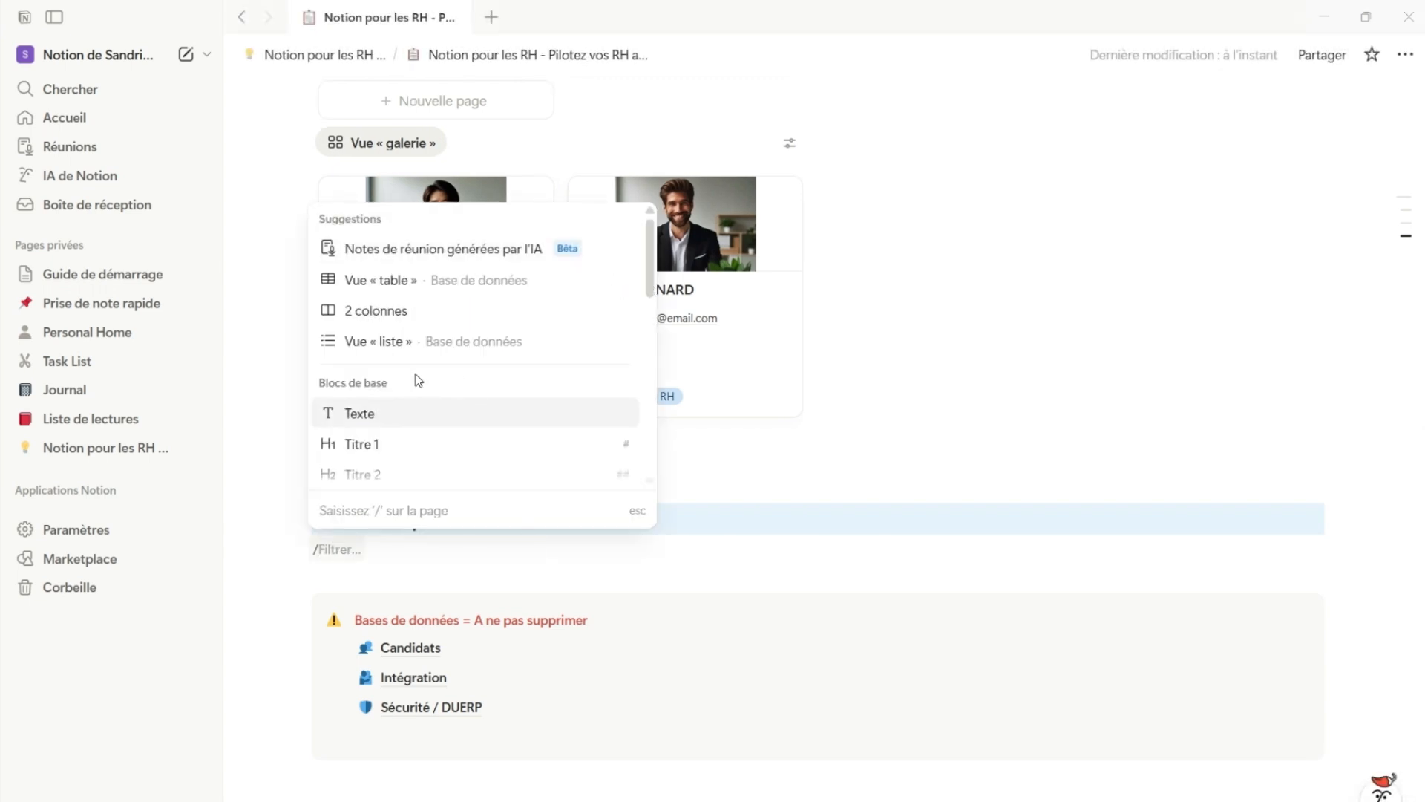
scroll(414, 379, down, 5)
scroll(404, 375, down, 4)
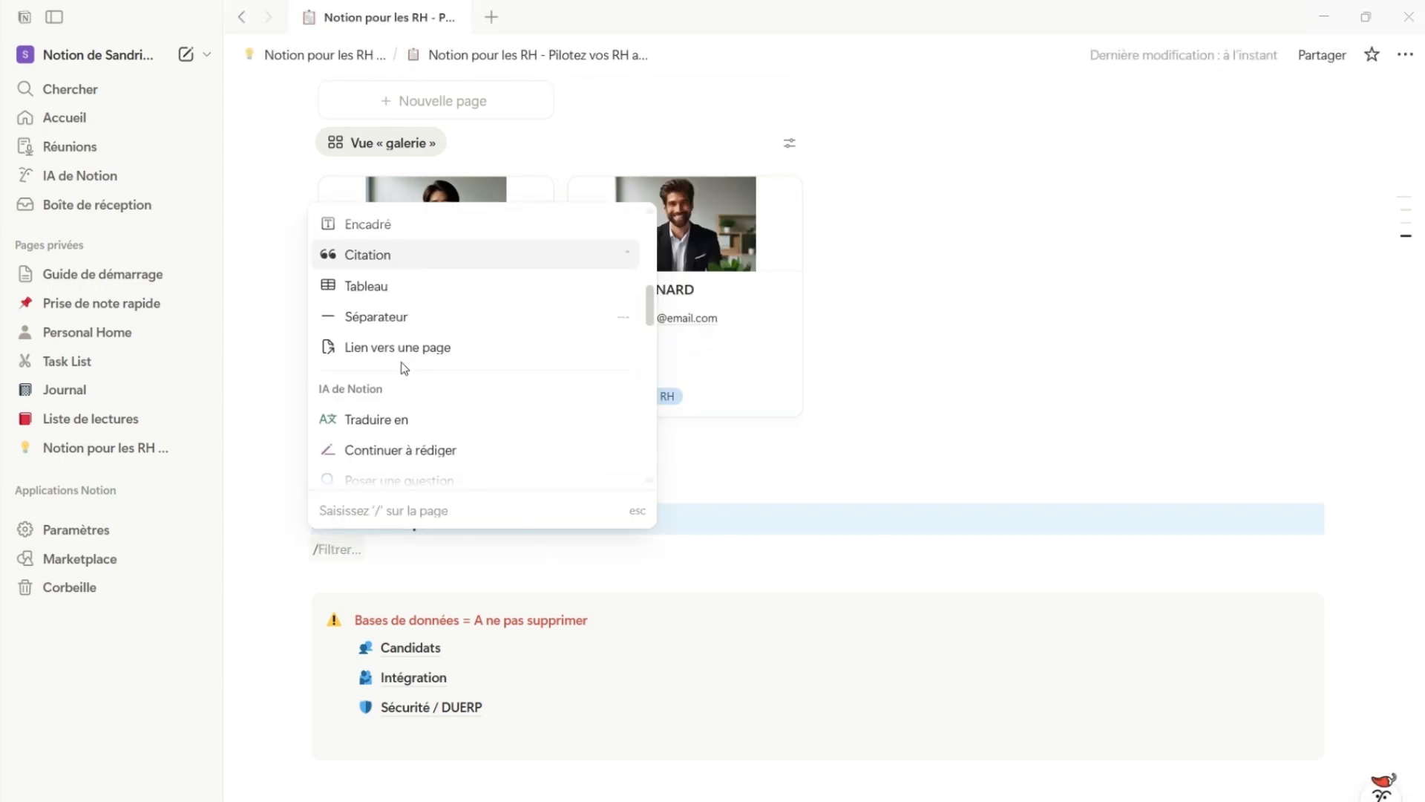
scroll(411, 413, down, 6)
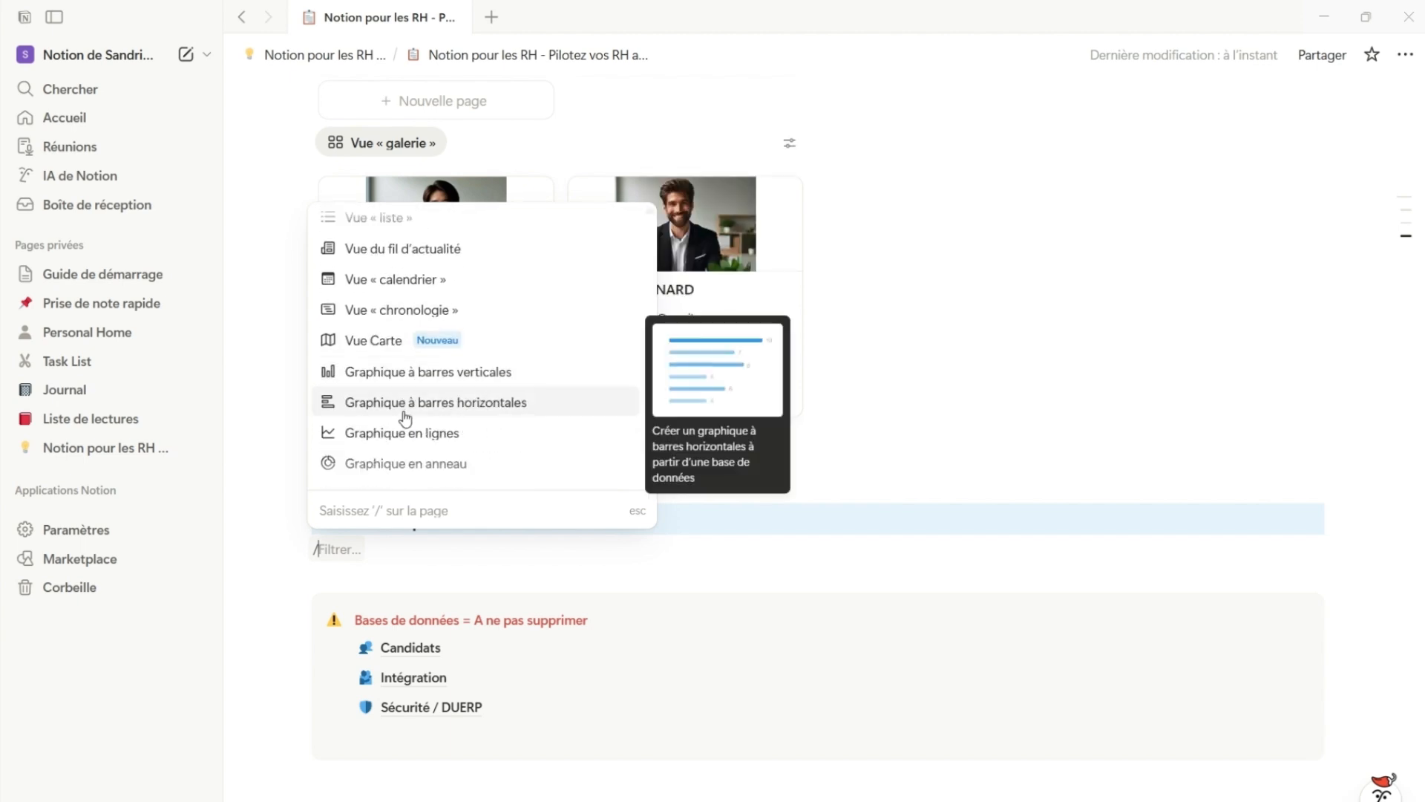
scroll(405, 417, down, 1)
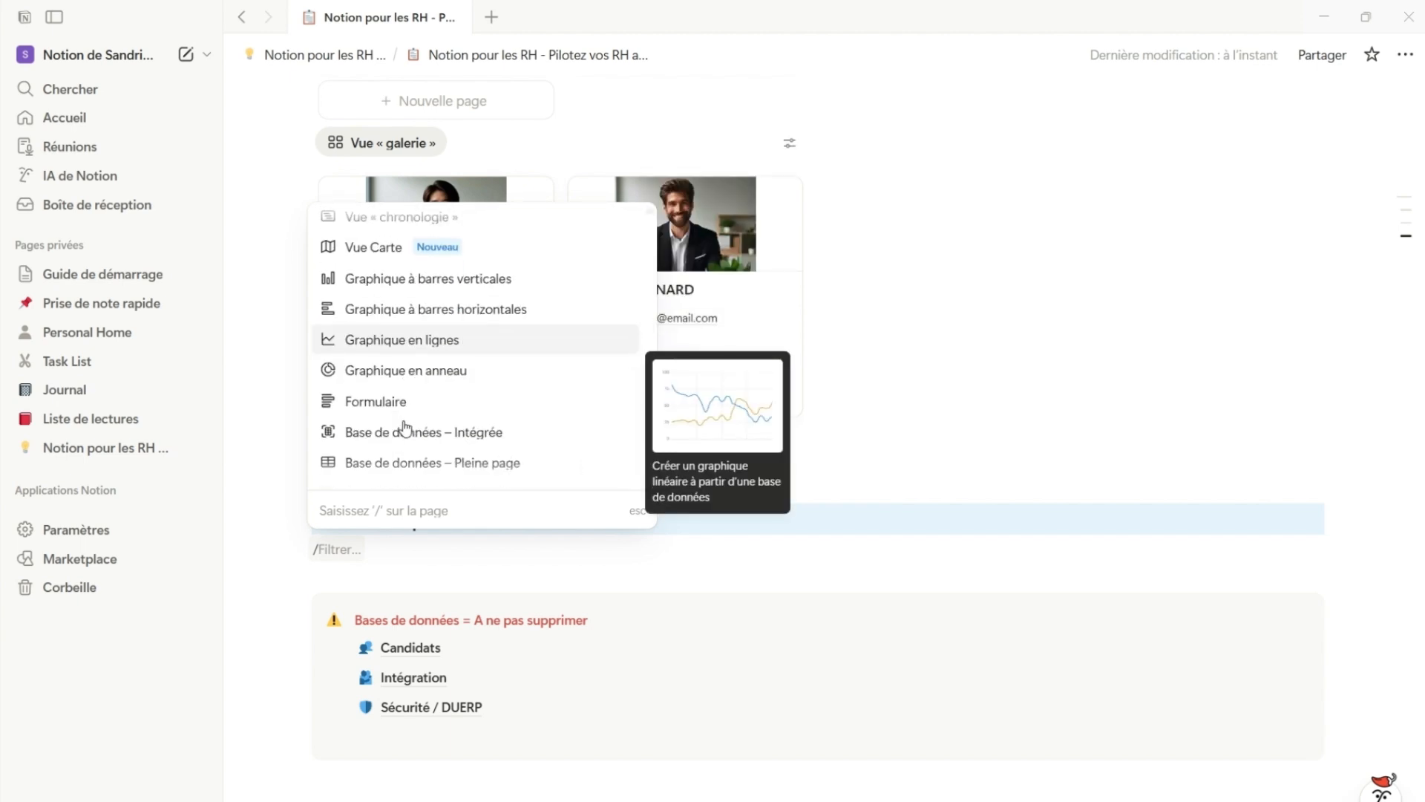
click(462, 369)
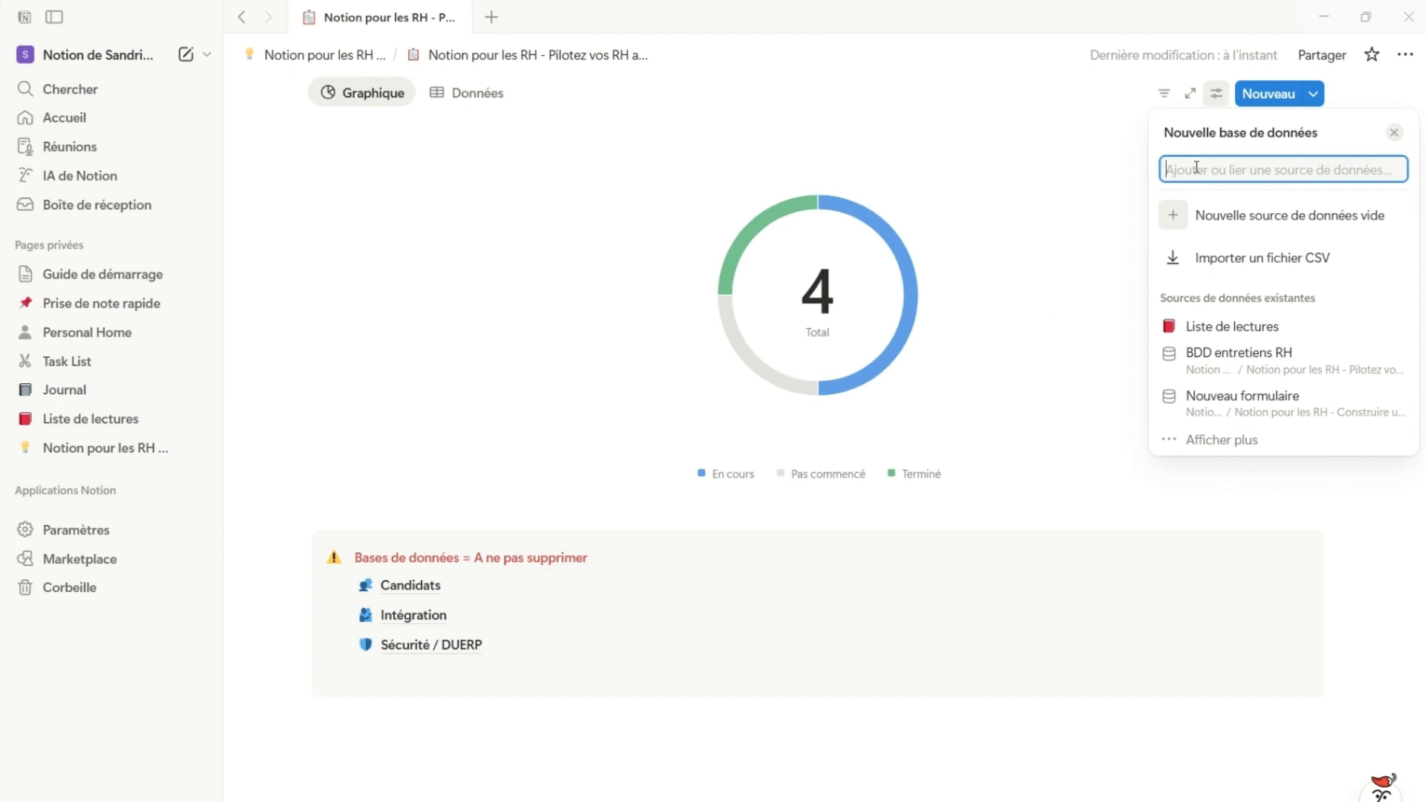
Search for "sécur" and link the donut chart to the existing Sécurité / DUERP data source
text(séc)
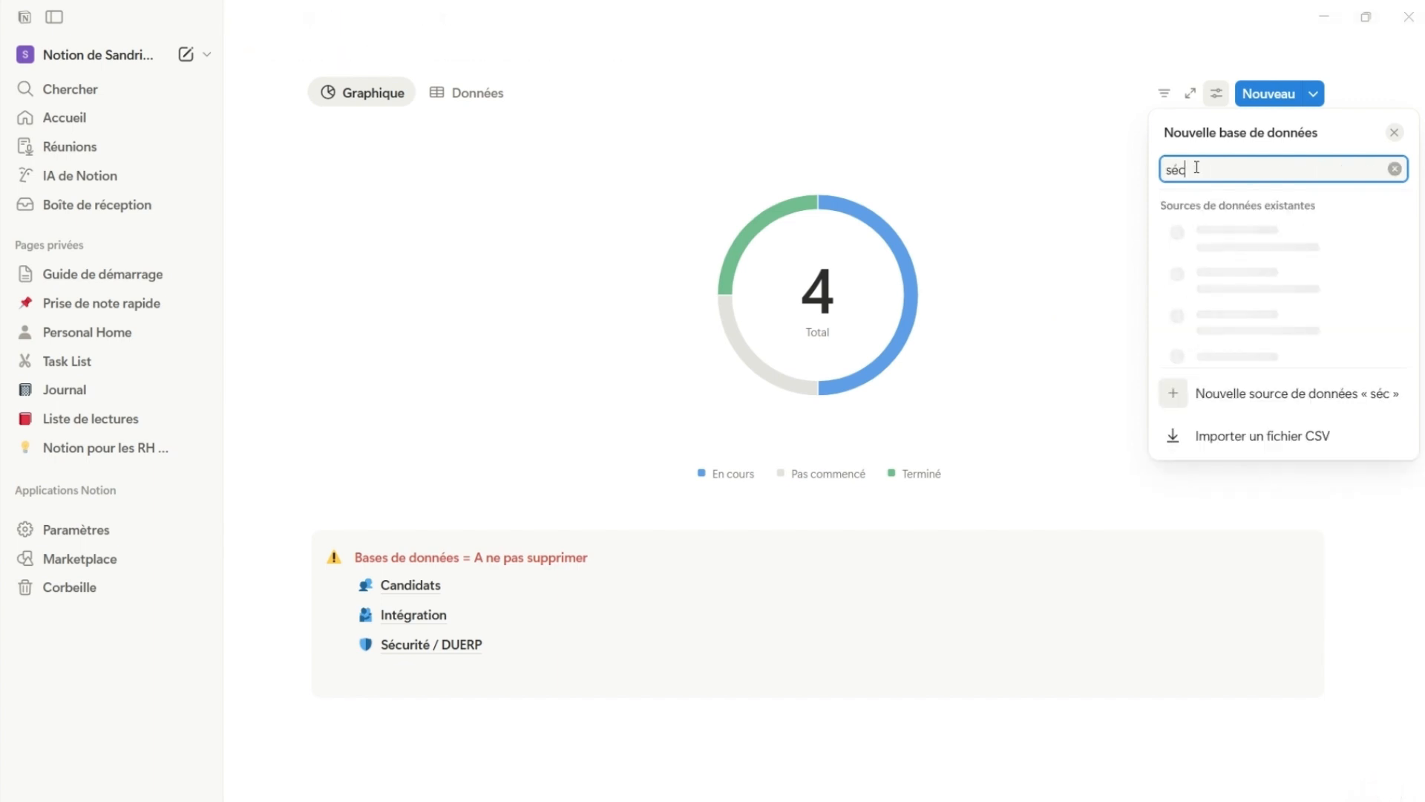
text(ur)
click(1219, 246)
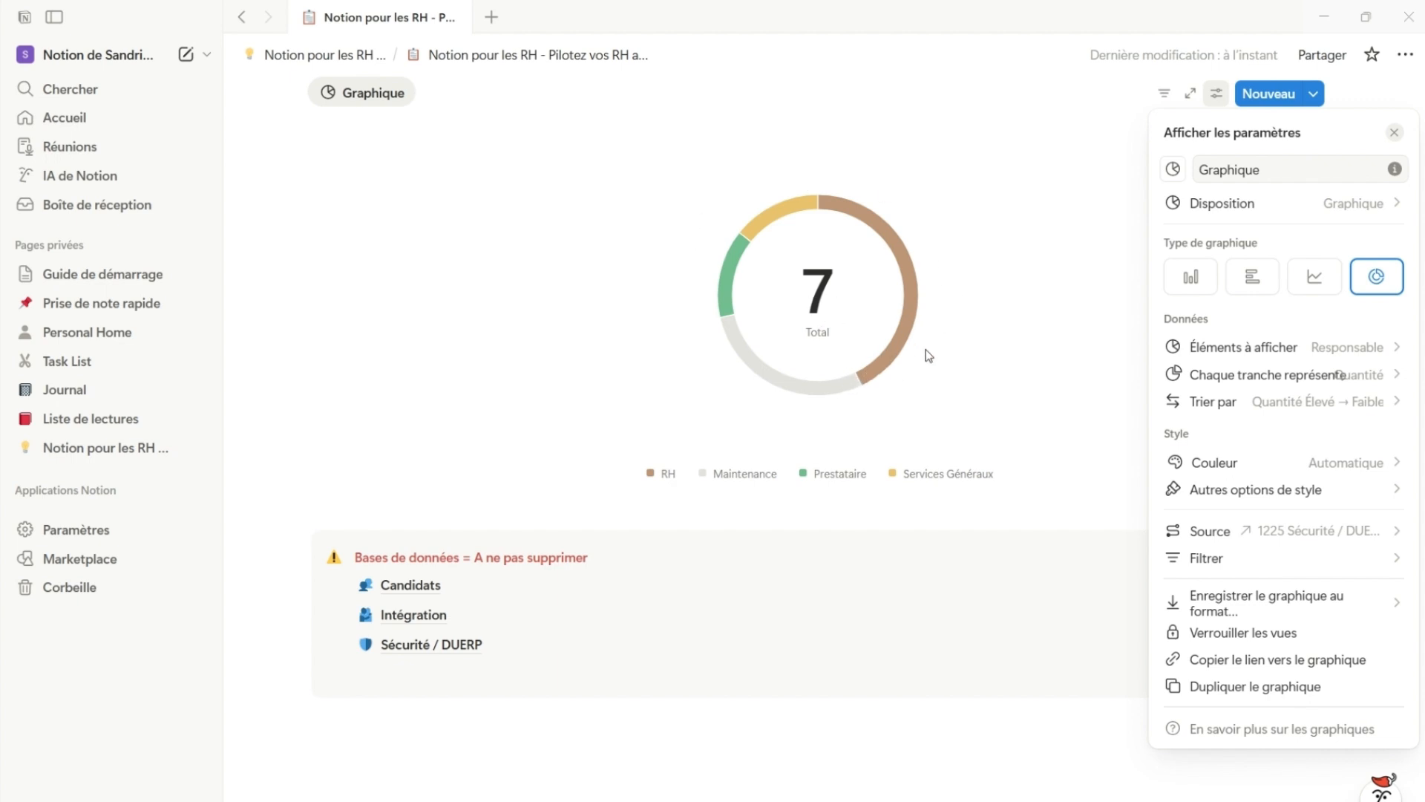
Set the elements displayed by the donut chart to Statut with the Grouper option
click(1323, 355)
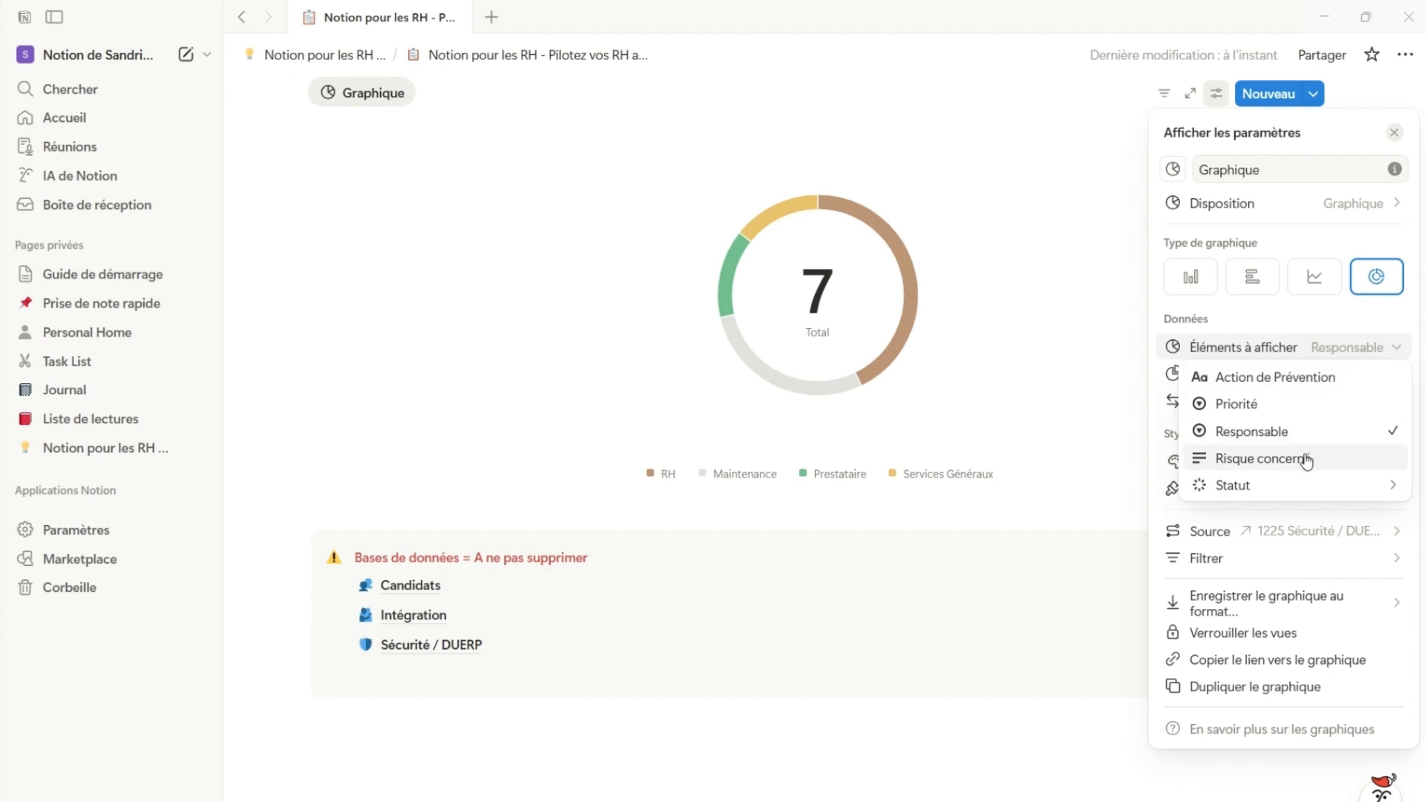
mouse_move(1307, 492)
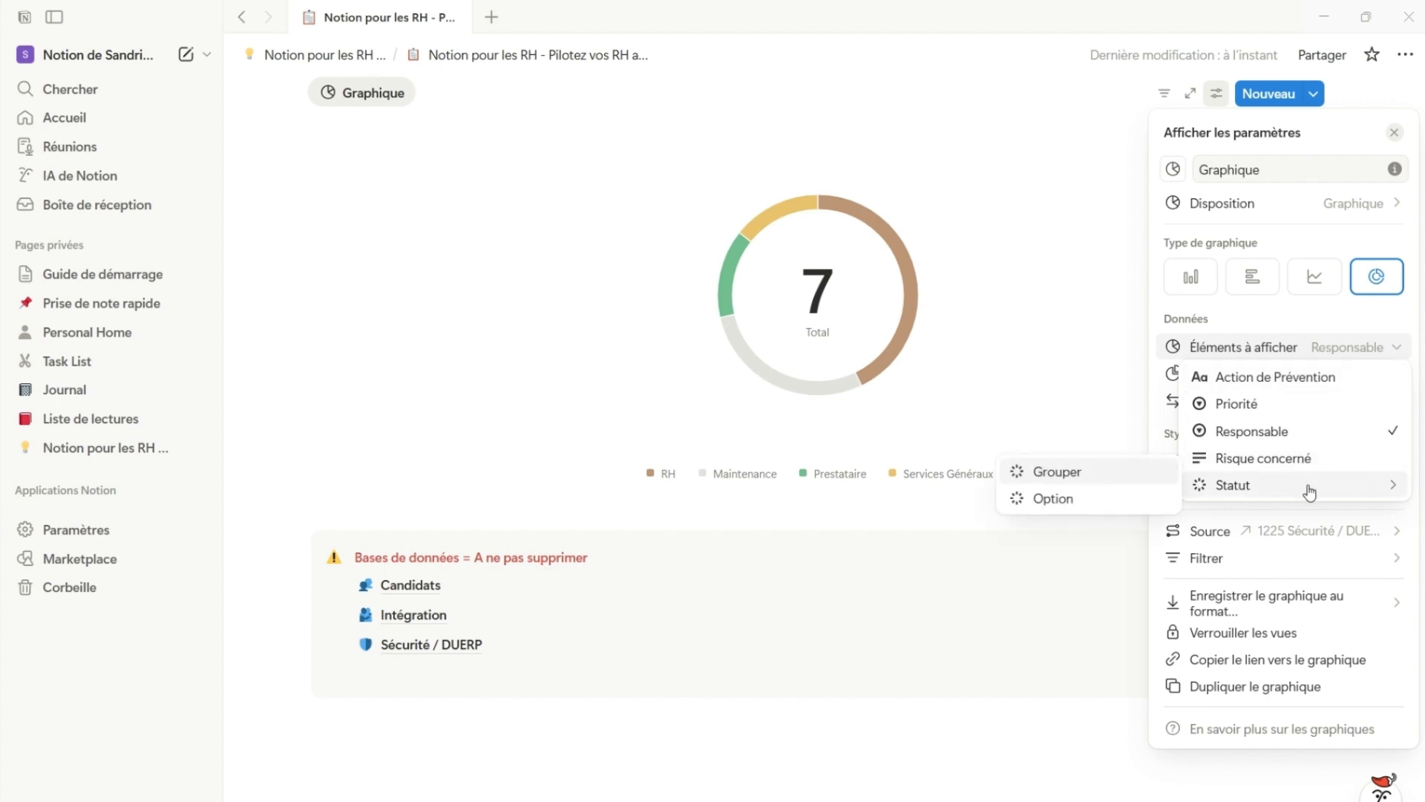
click(1135, 481)
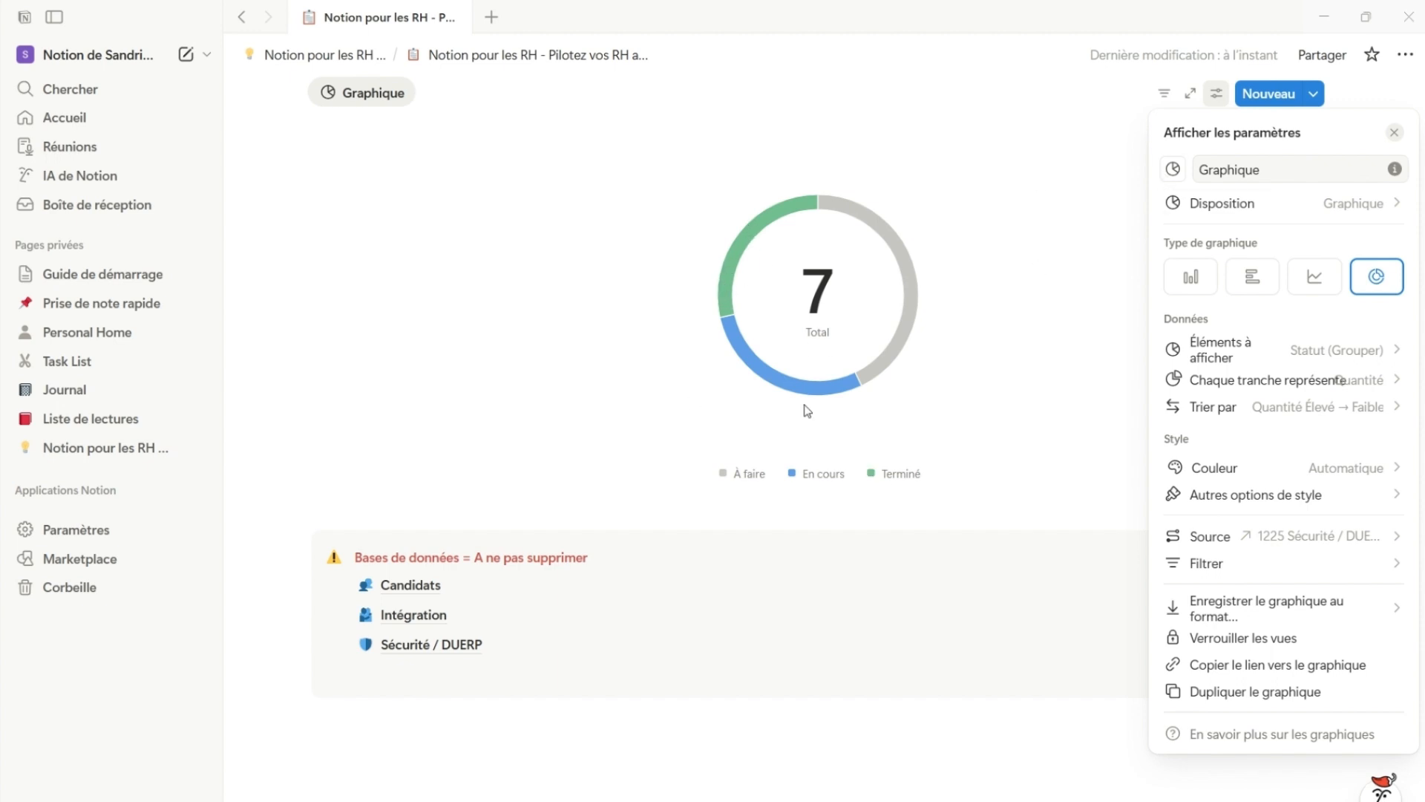
Set the data labels (Étiquettes des données) of the prevention donut chart to Valeur (%)
click(1368, 384)
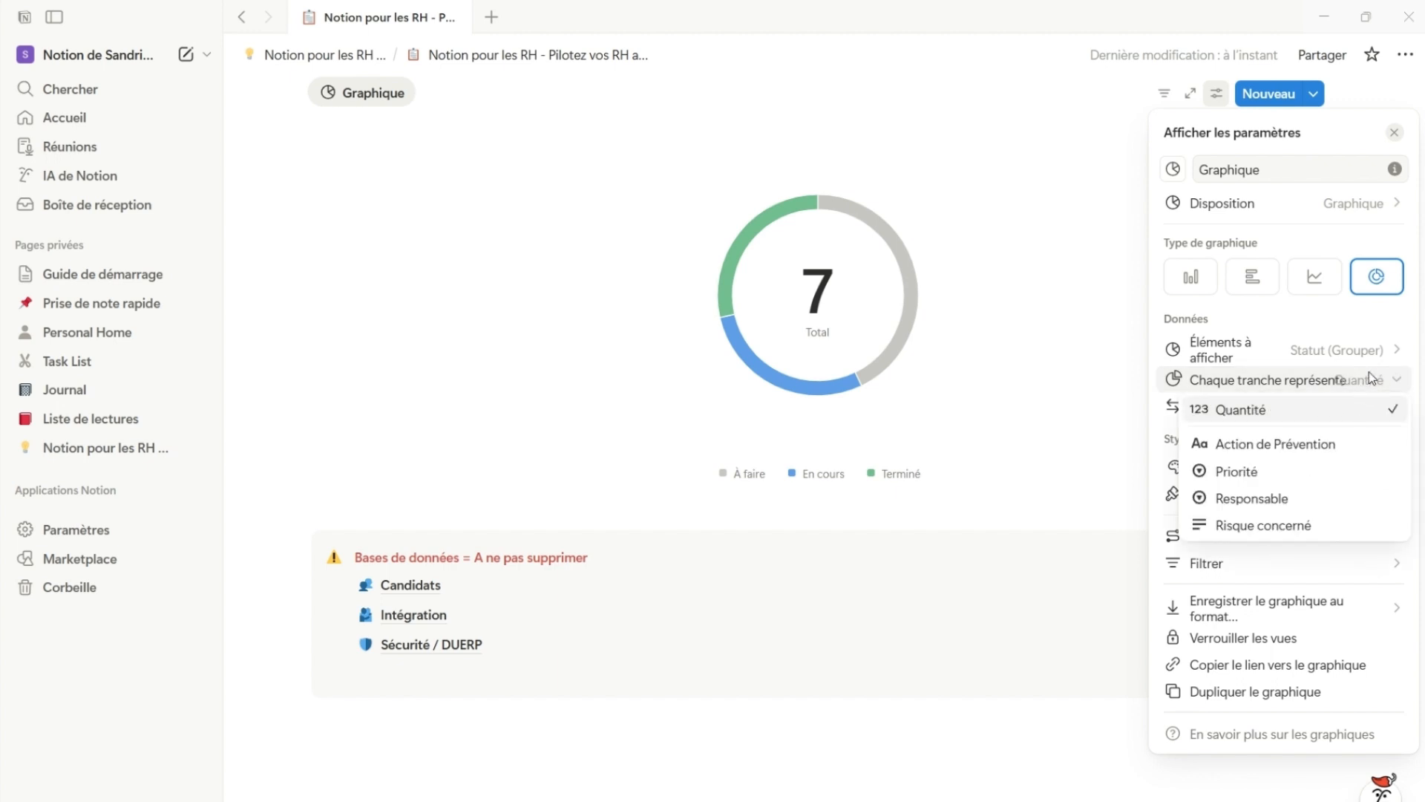
click(1368, 376)
click(1354, 494)
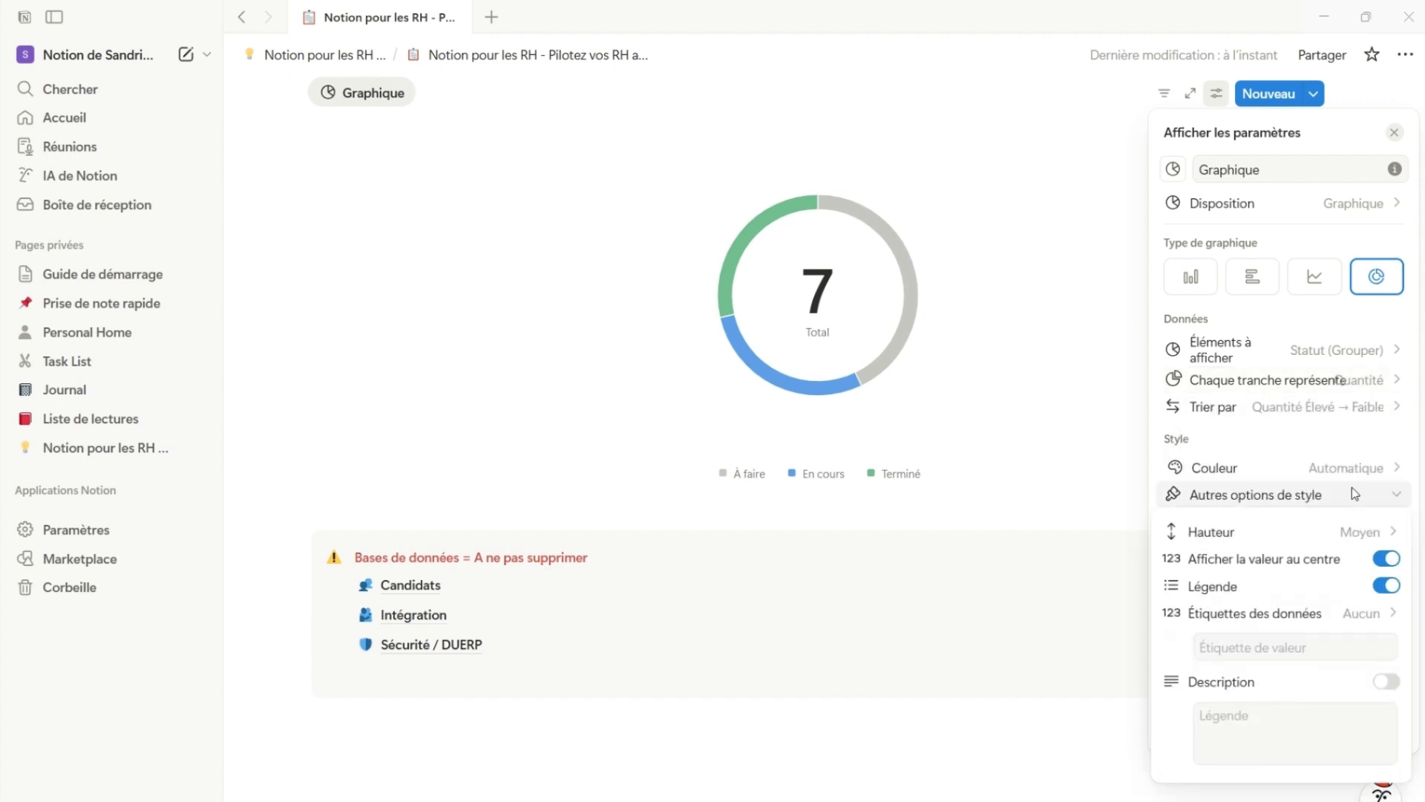
click(1255, 613)
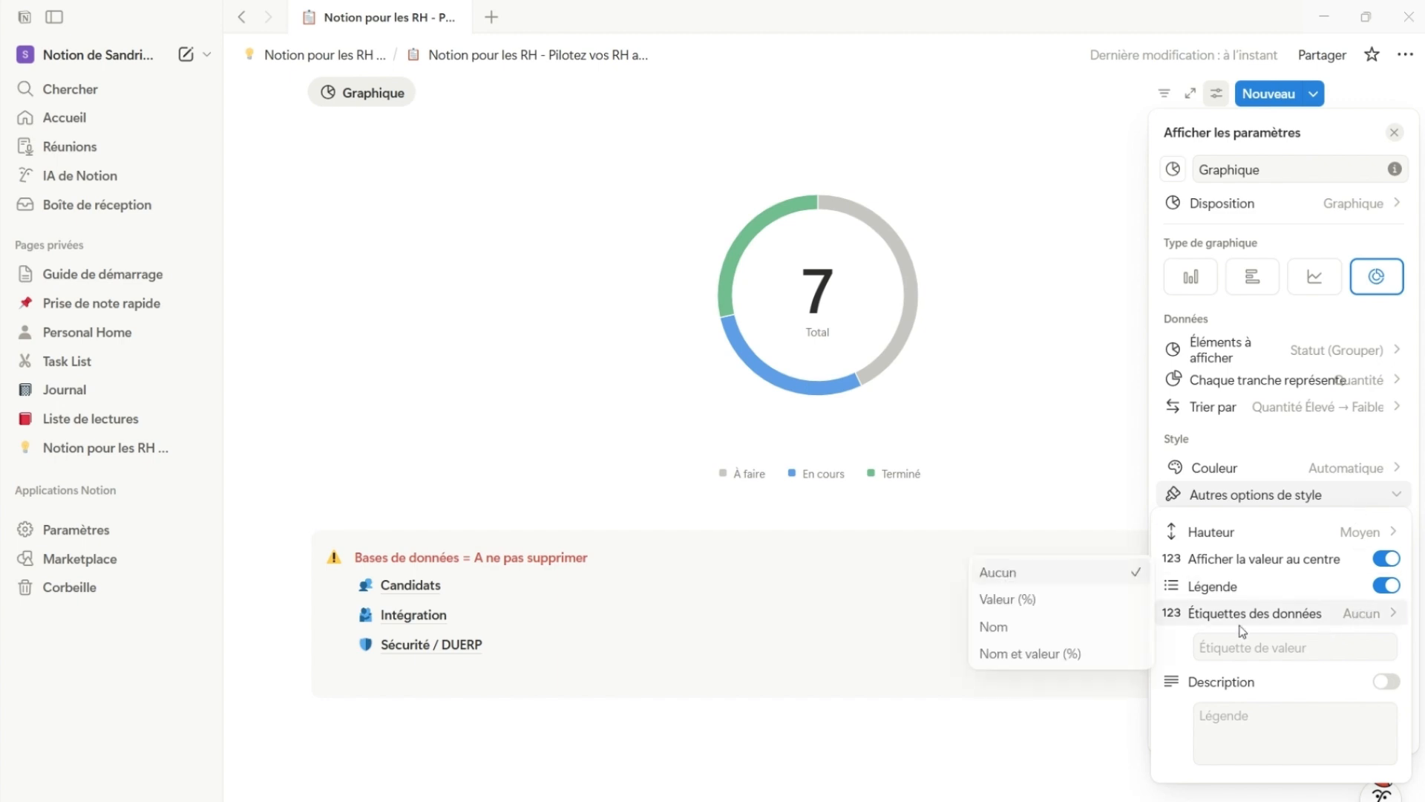
click(1247, 570)
click(1347, 618)
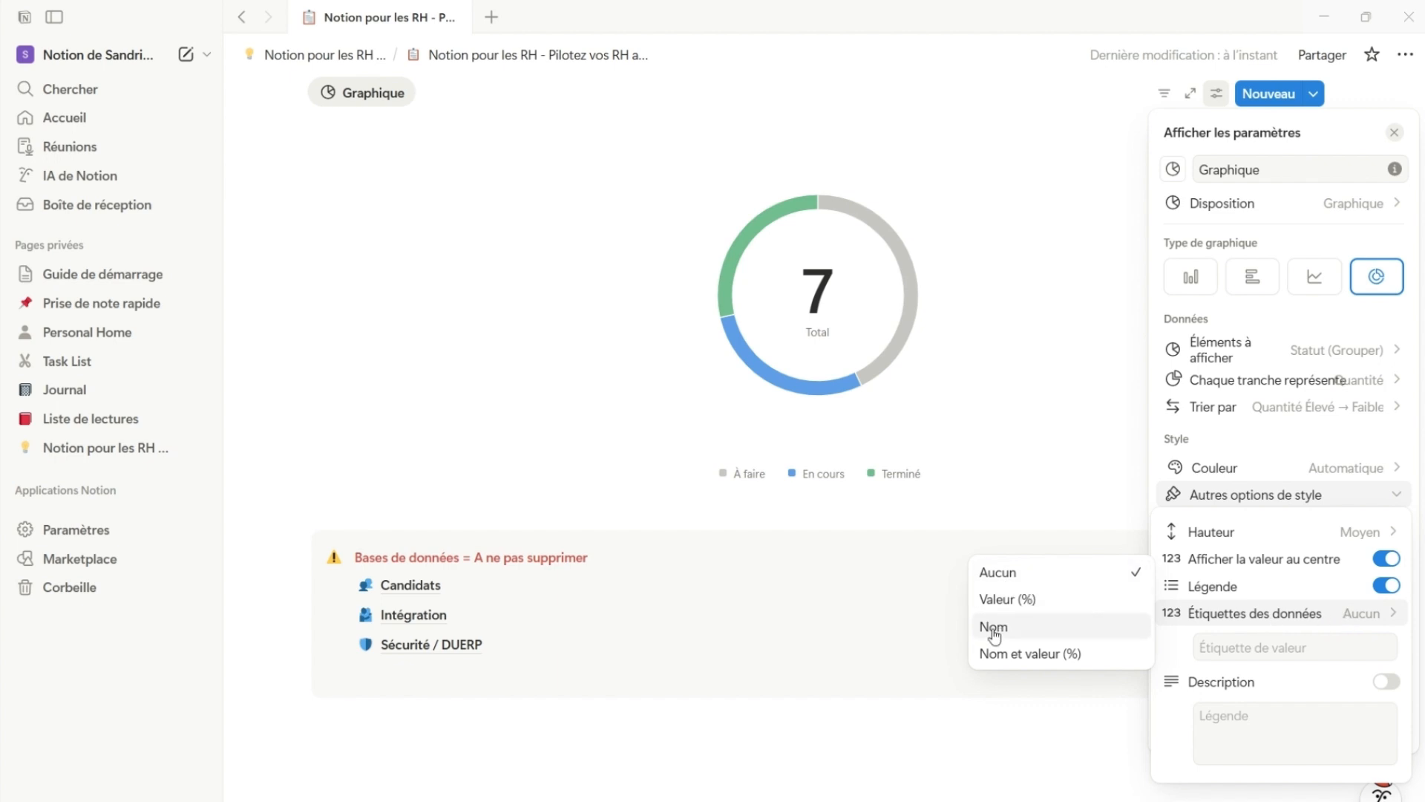
click(997, 600)
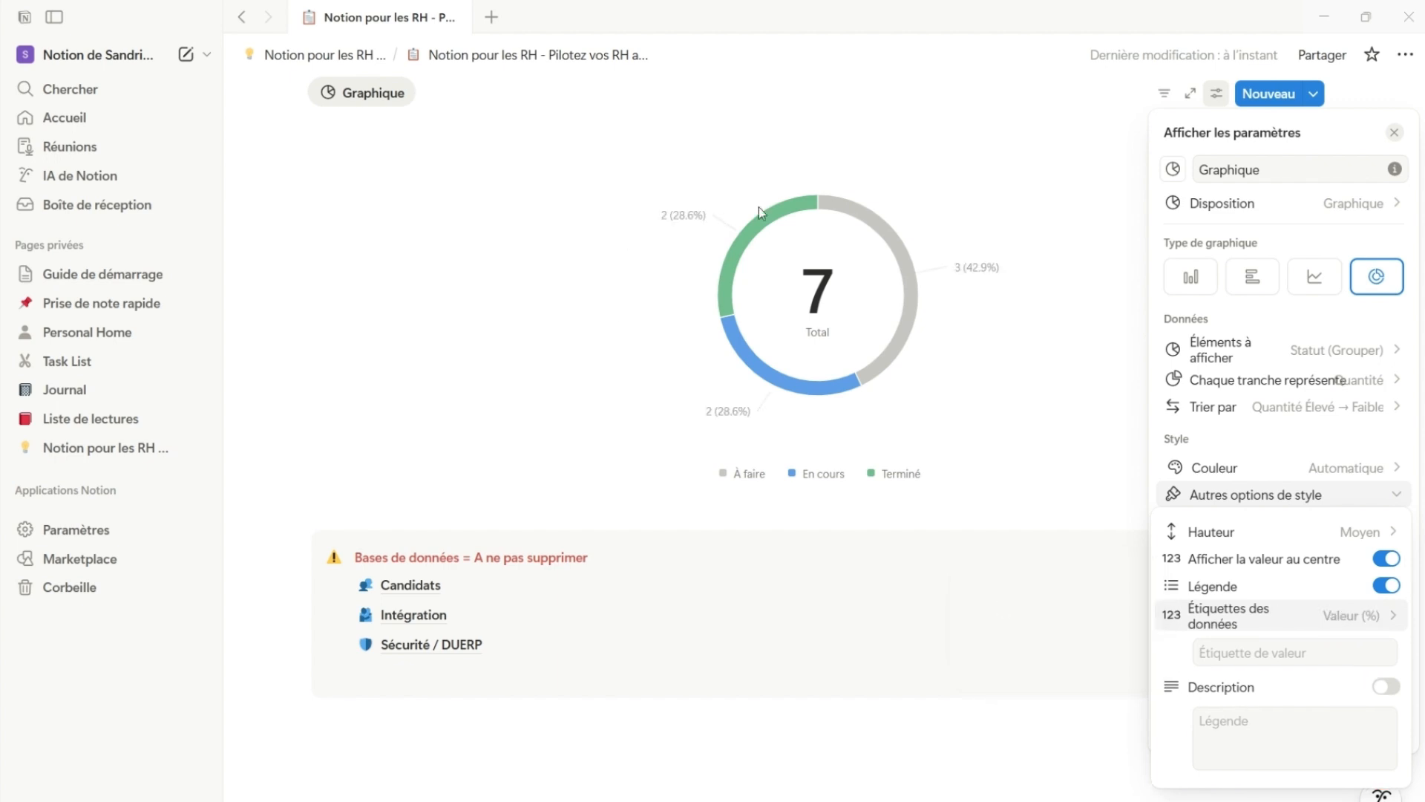
Try the Nom data labels on the donut chart and return to Valeur (%)
click(1334, 618)
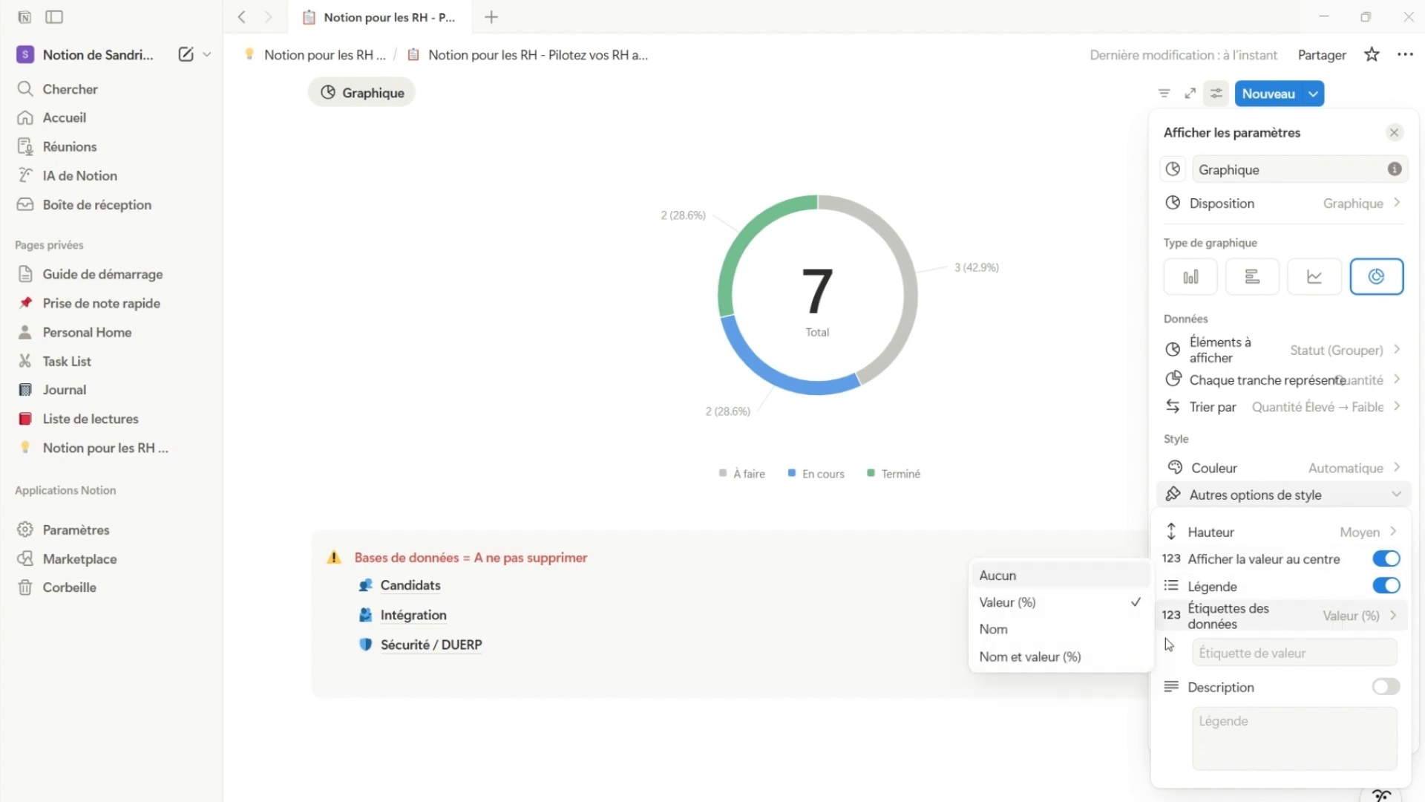
click(1032, 629)
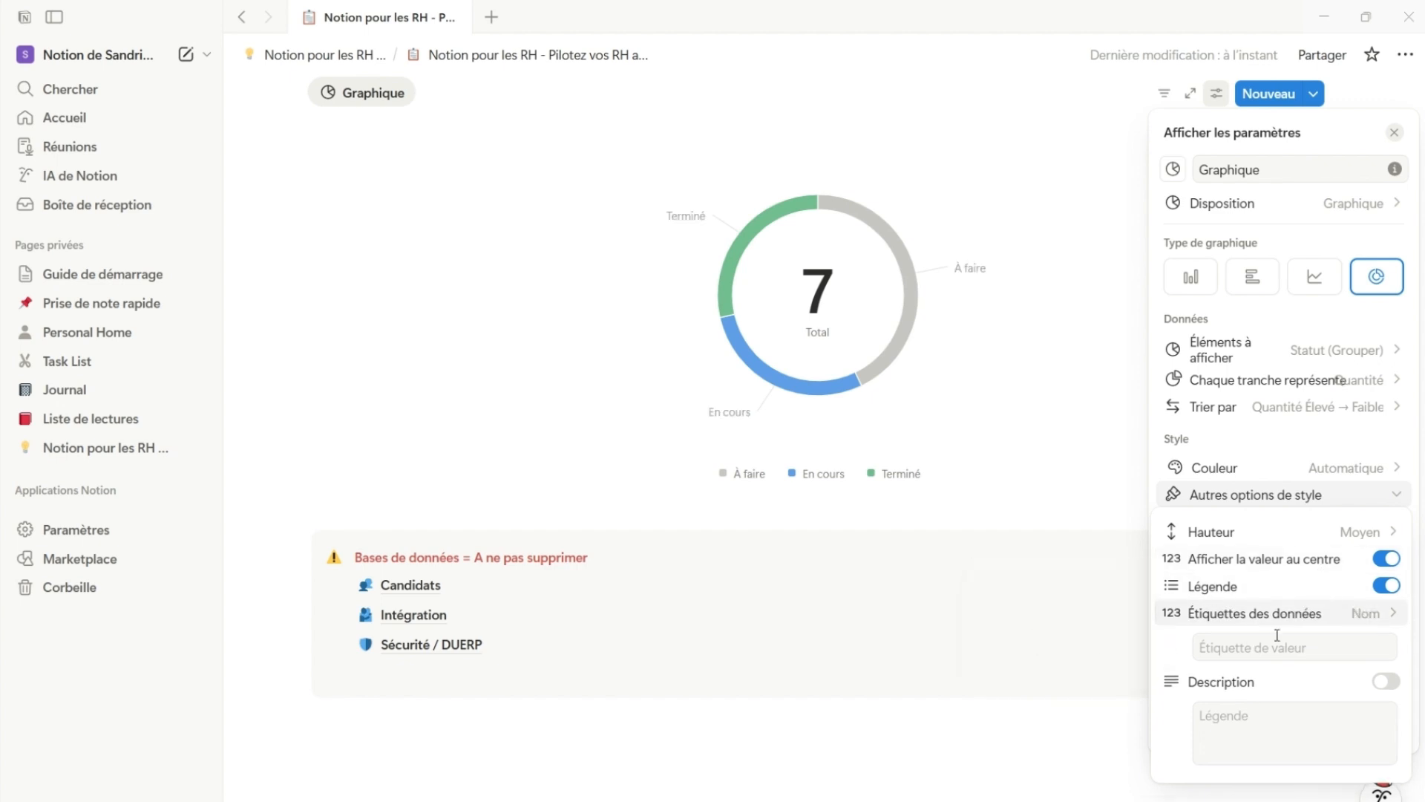
click(1337, 616)
click(1093, 634)
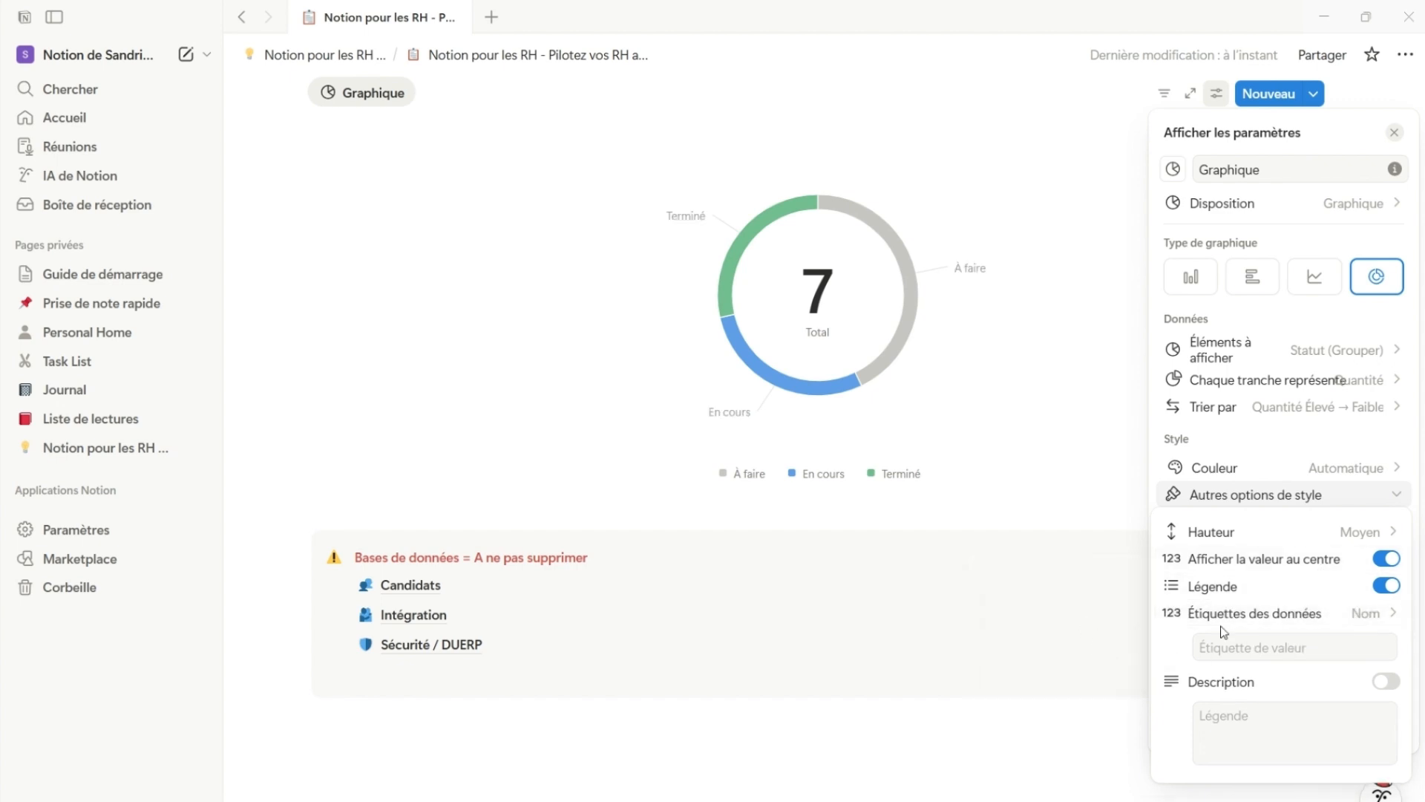
mouse_move(1223, 617)
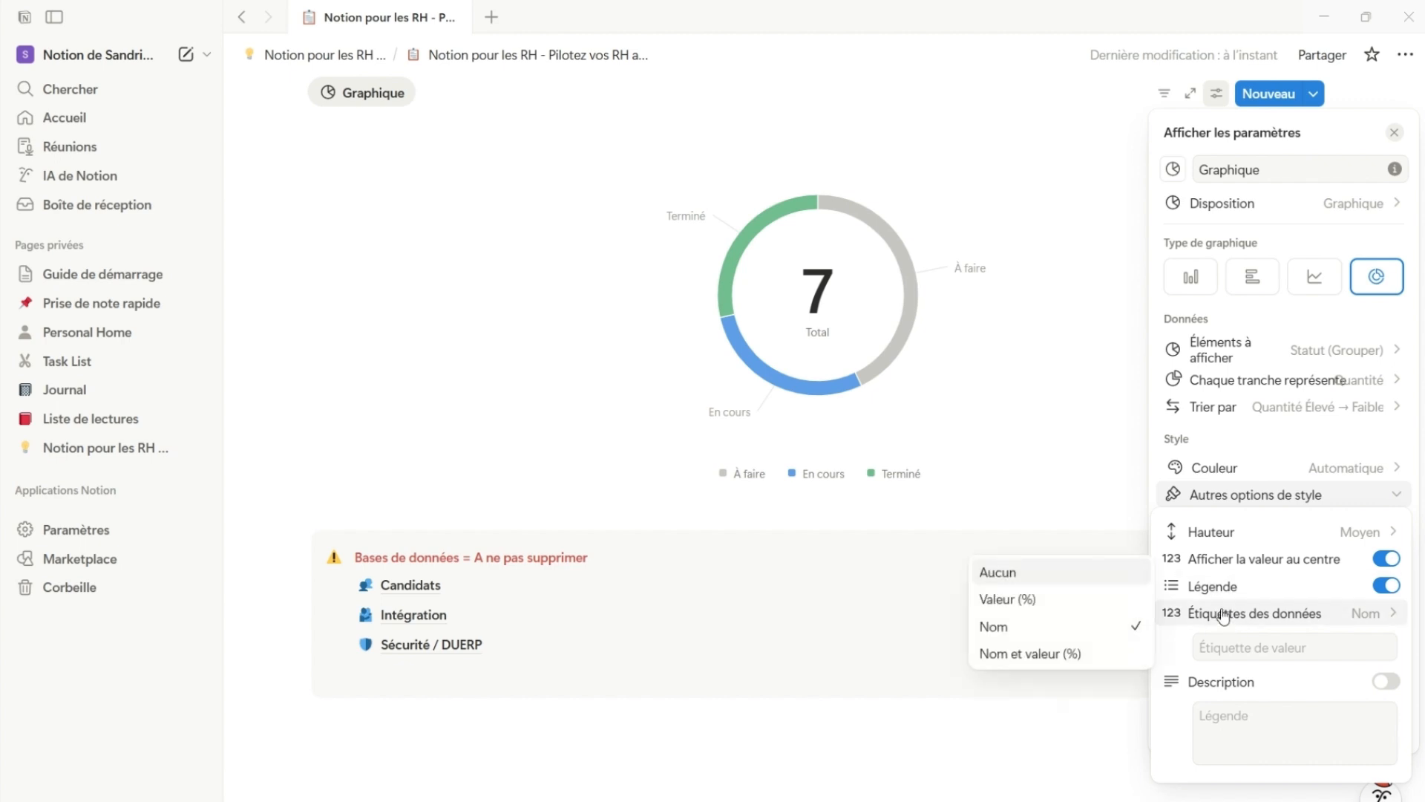
click(1092, 601)
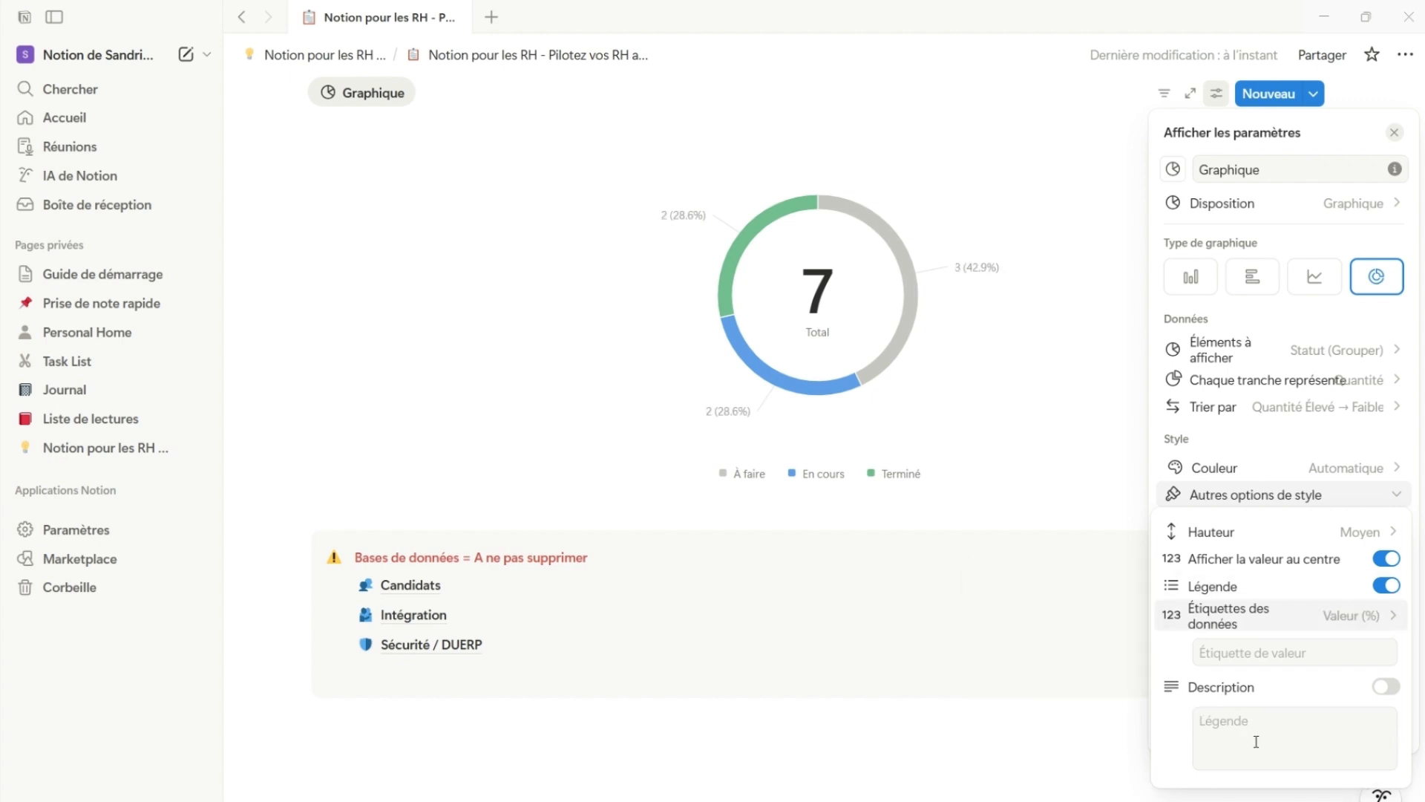
Enable the donut chart's description with the text "Description" and close the chart settings
click(1386, 687)
click(1301, 732)
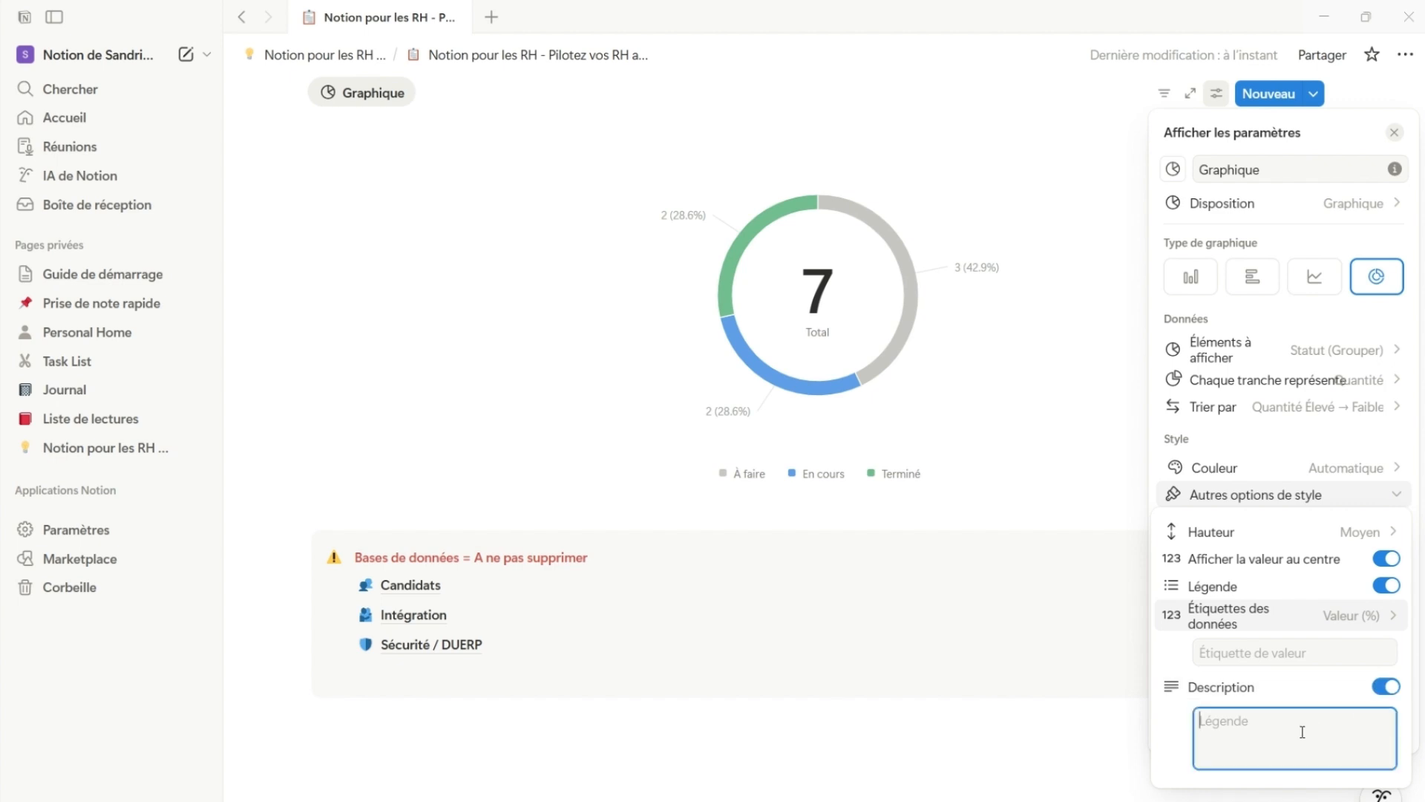
text(Desc)
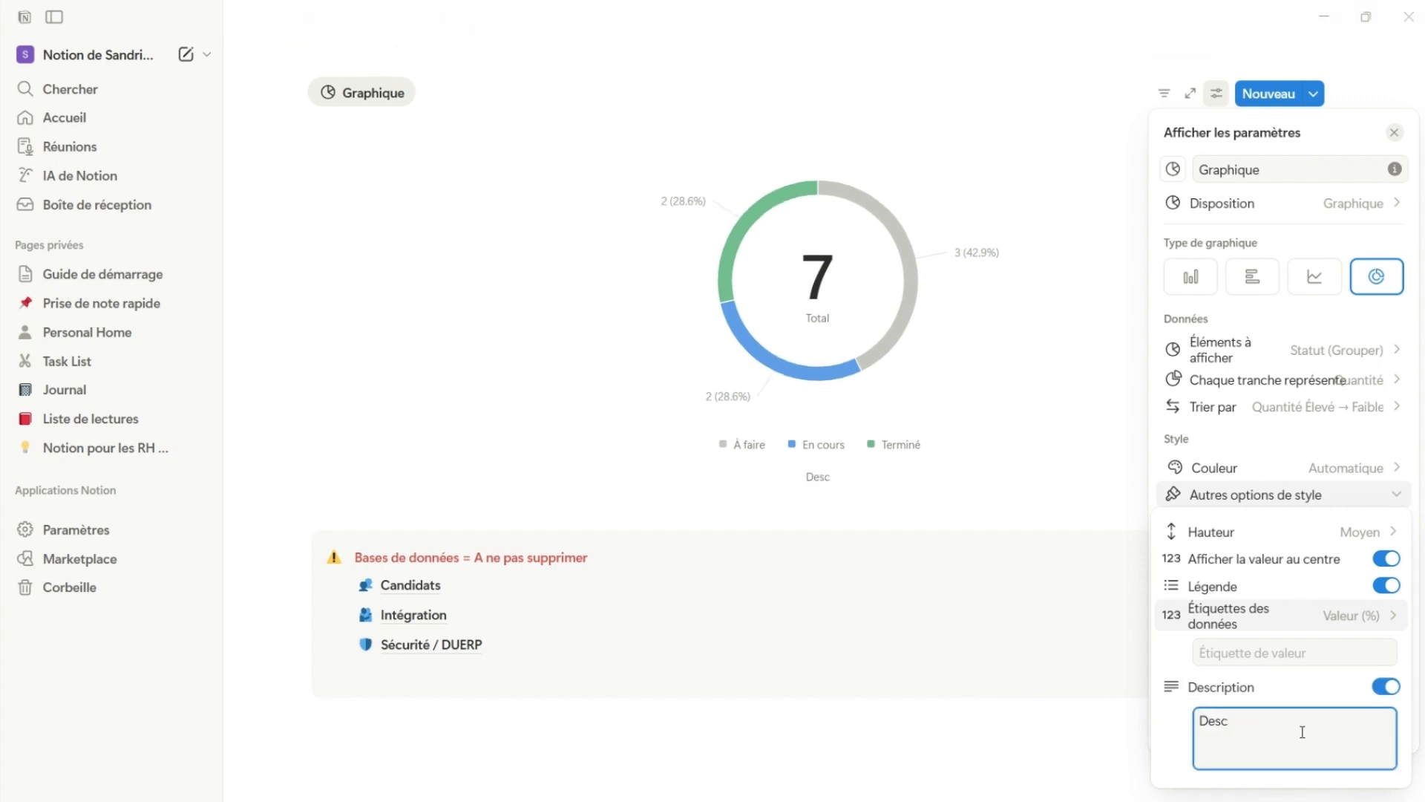
text(ription)
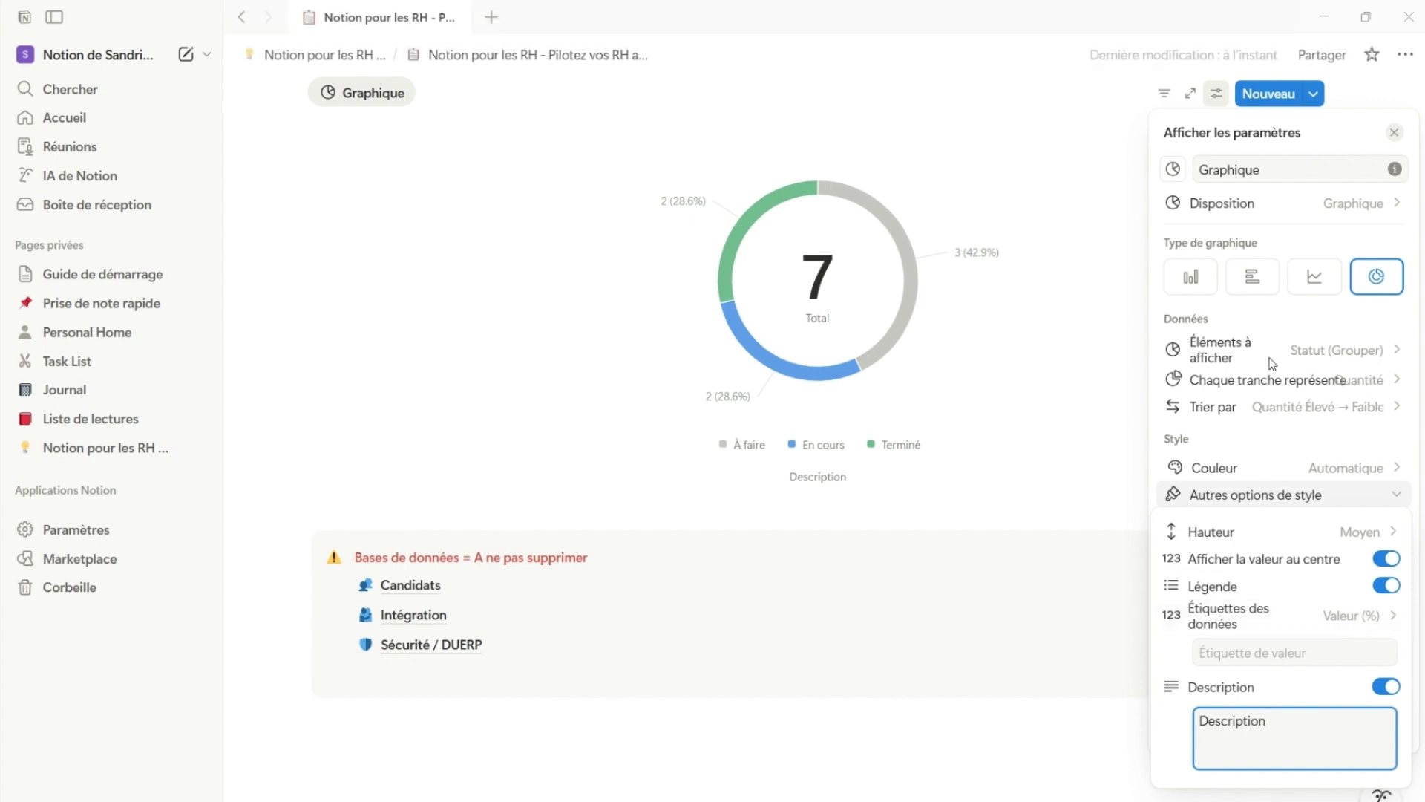
click(1339, 691)
click(1340, 691)
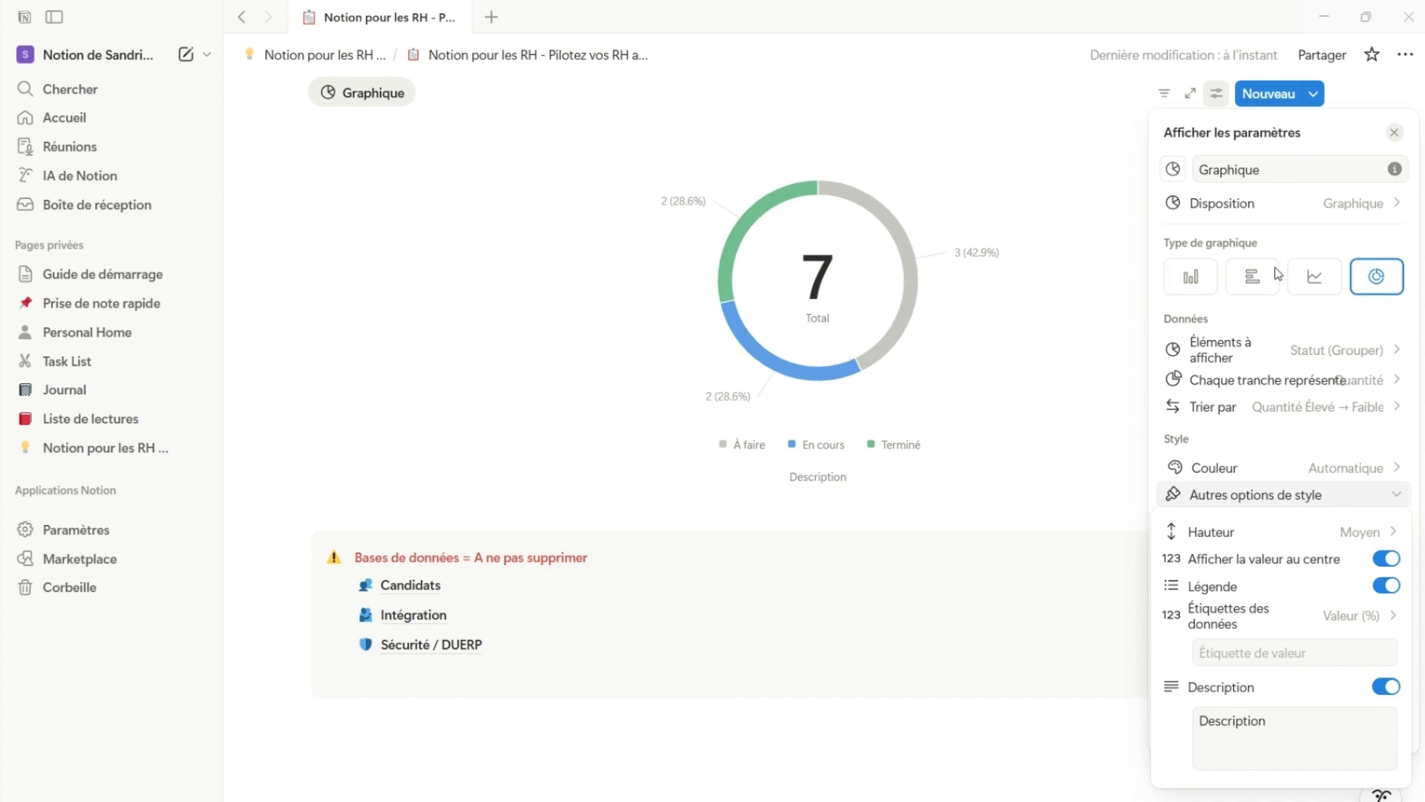
click(907, 584)
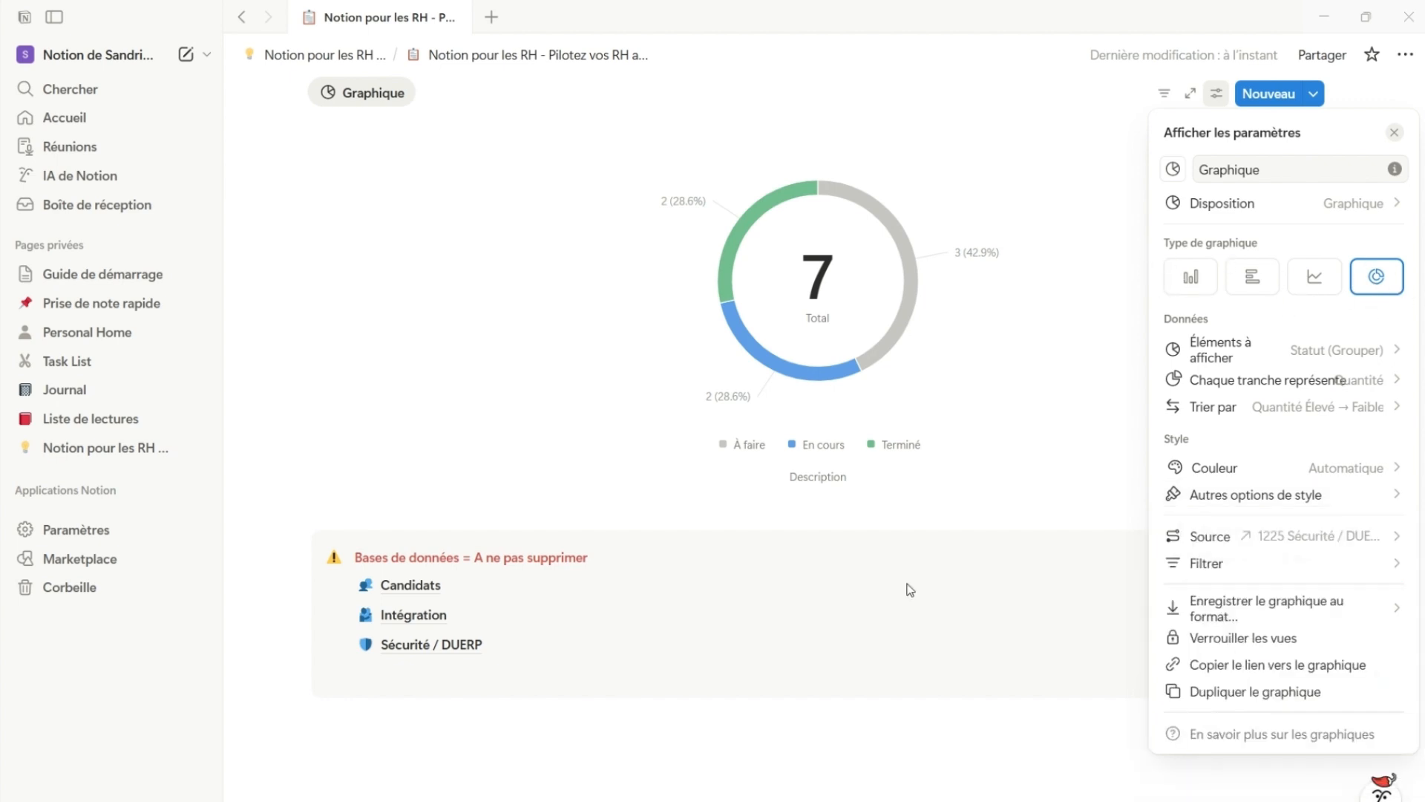
click(1111, 452)
Inspect the prevention actions behind the donut chart's En cours slice, and check the details of the other slices
scroll(581, 399, up, 3)
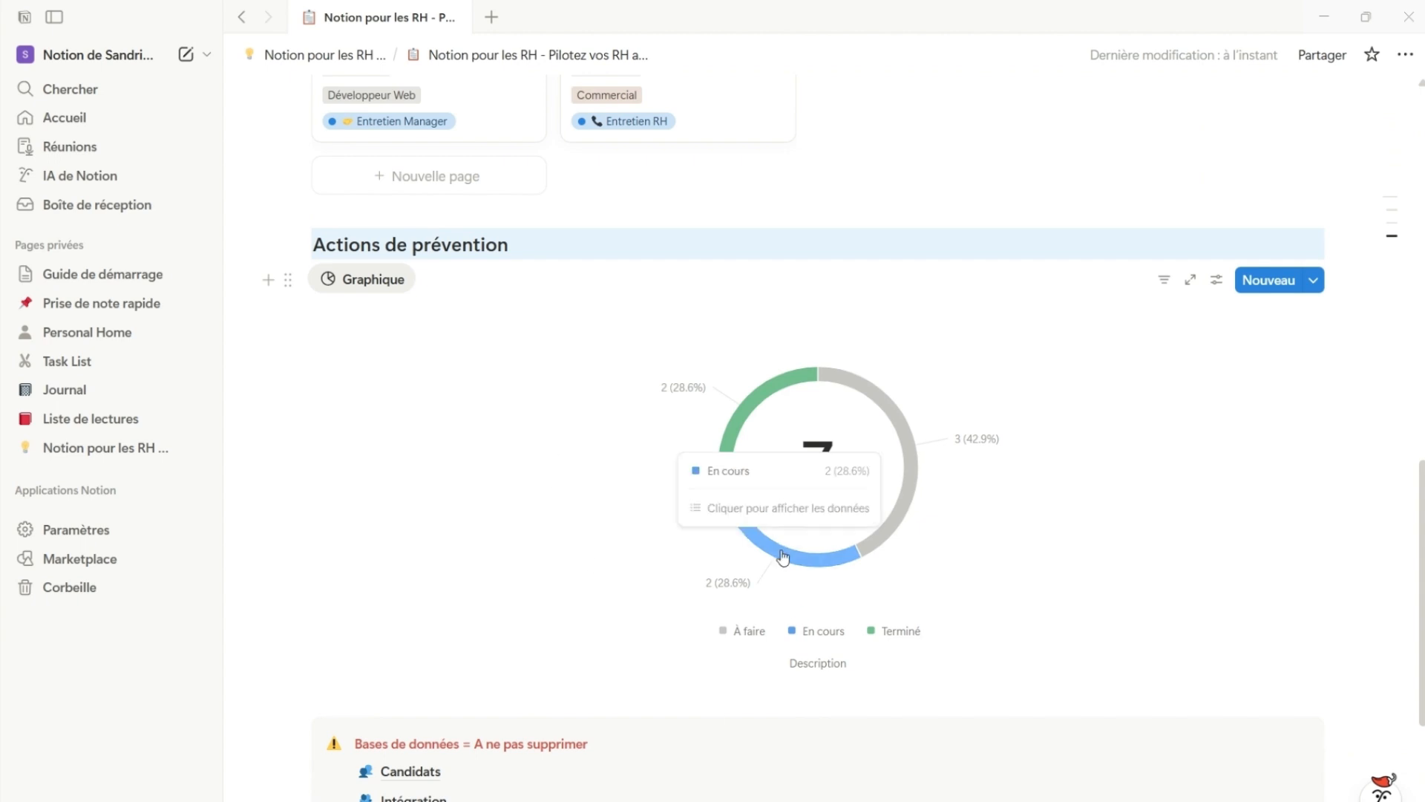
mouse_move(784, 560)
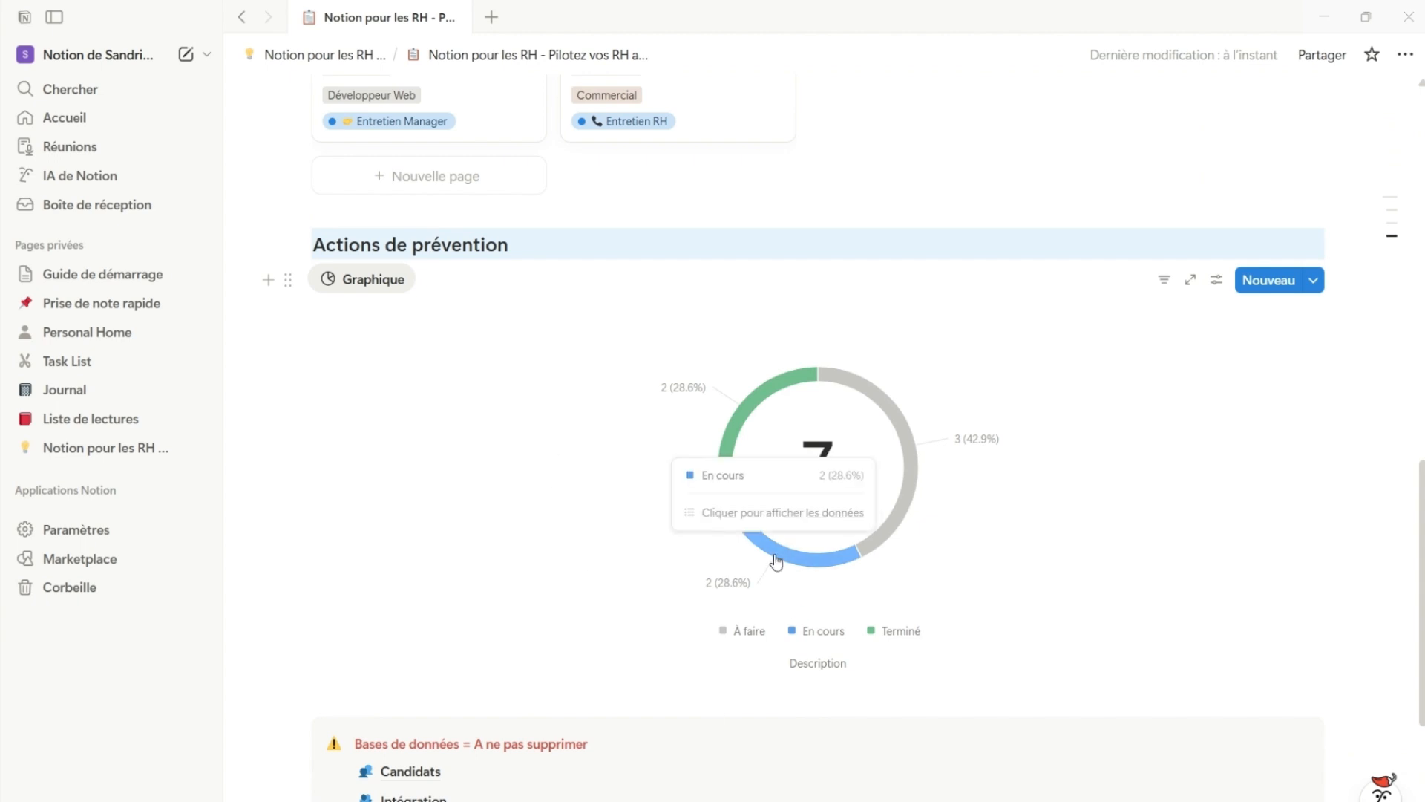
click(776, 561)
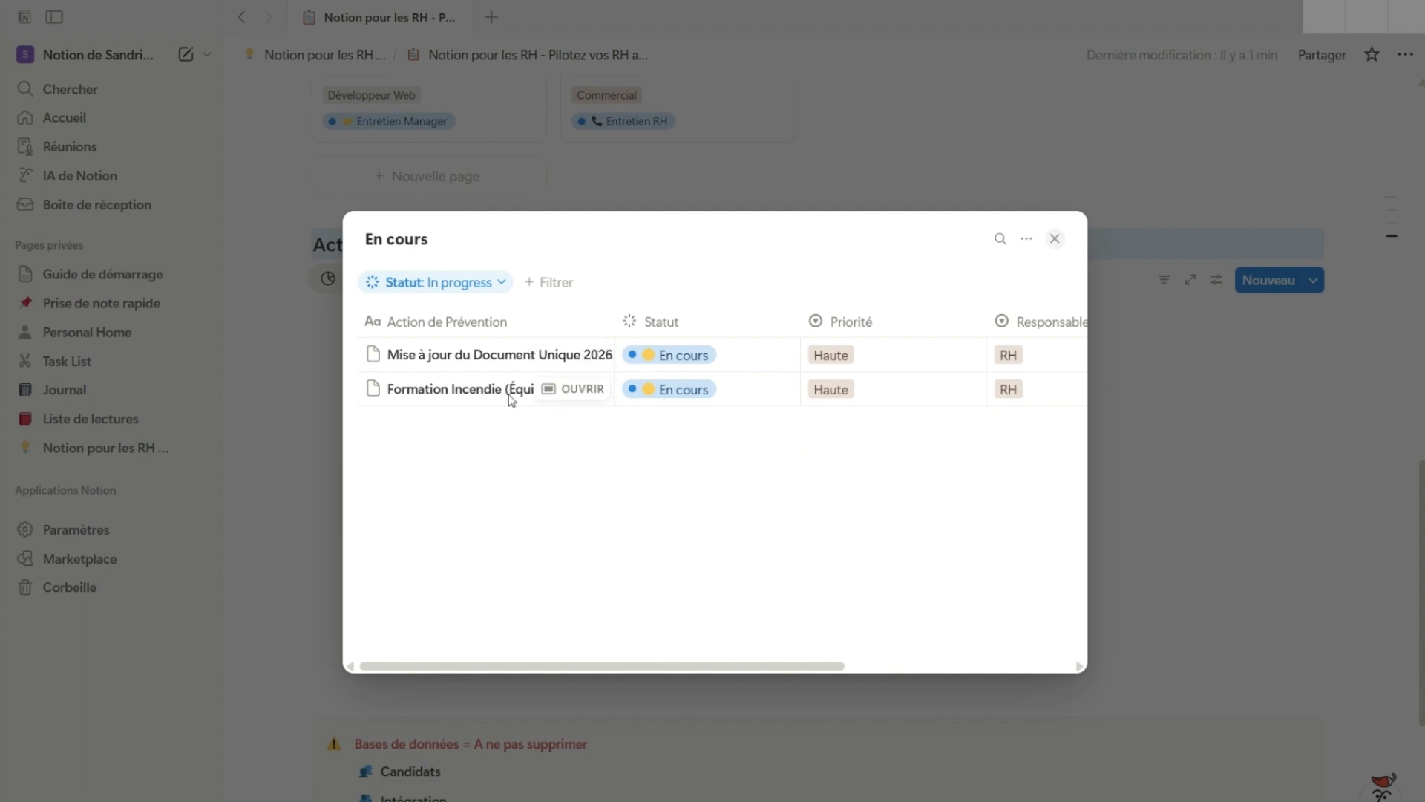
drag(555, 667, 564, 667)
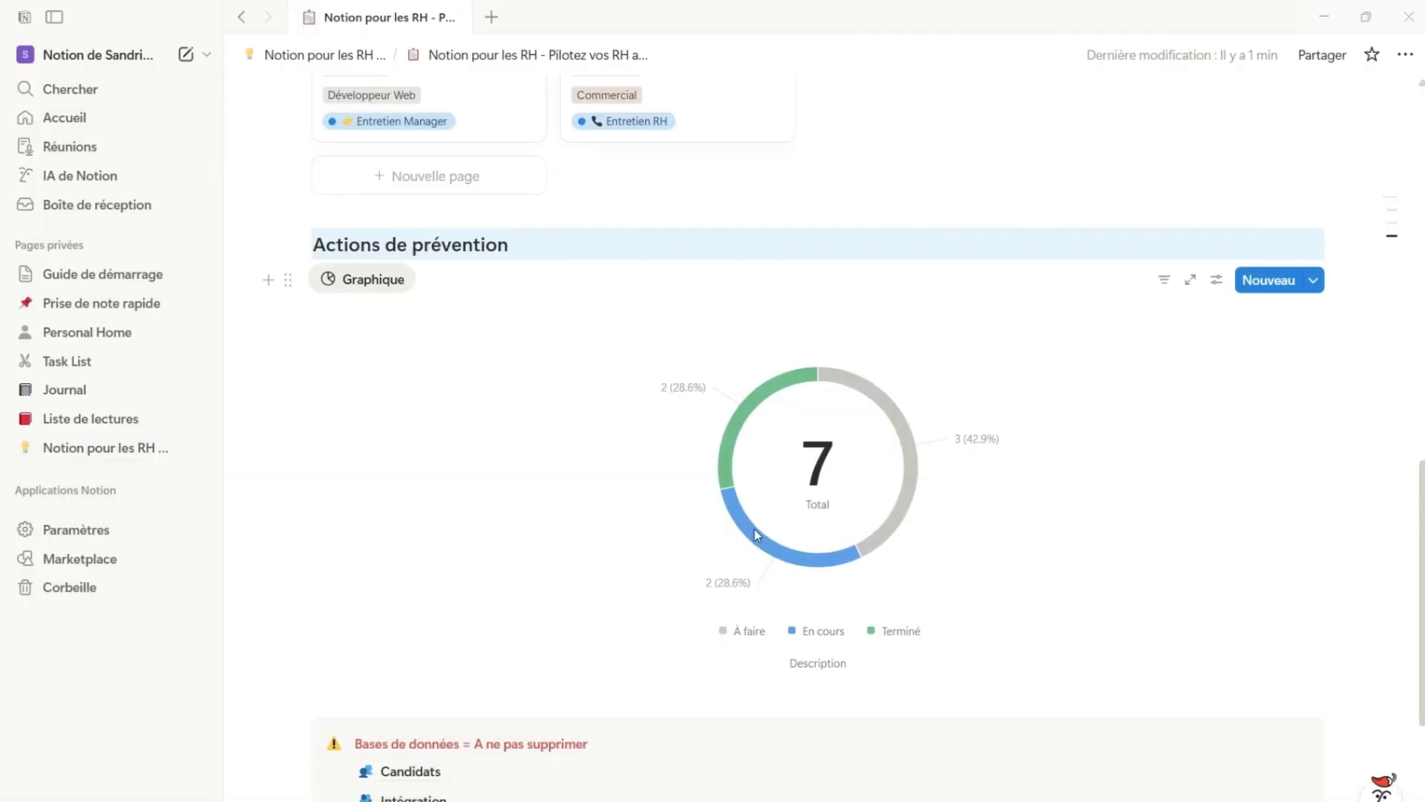
mouse_move(741, 423)
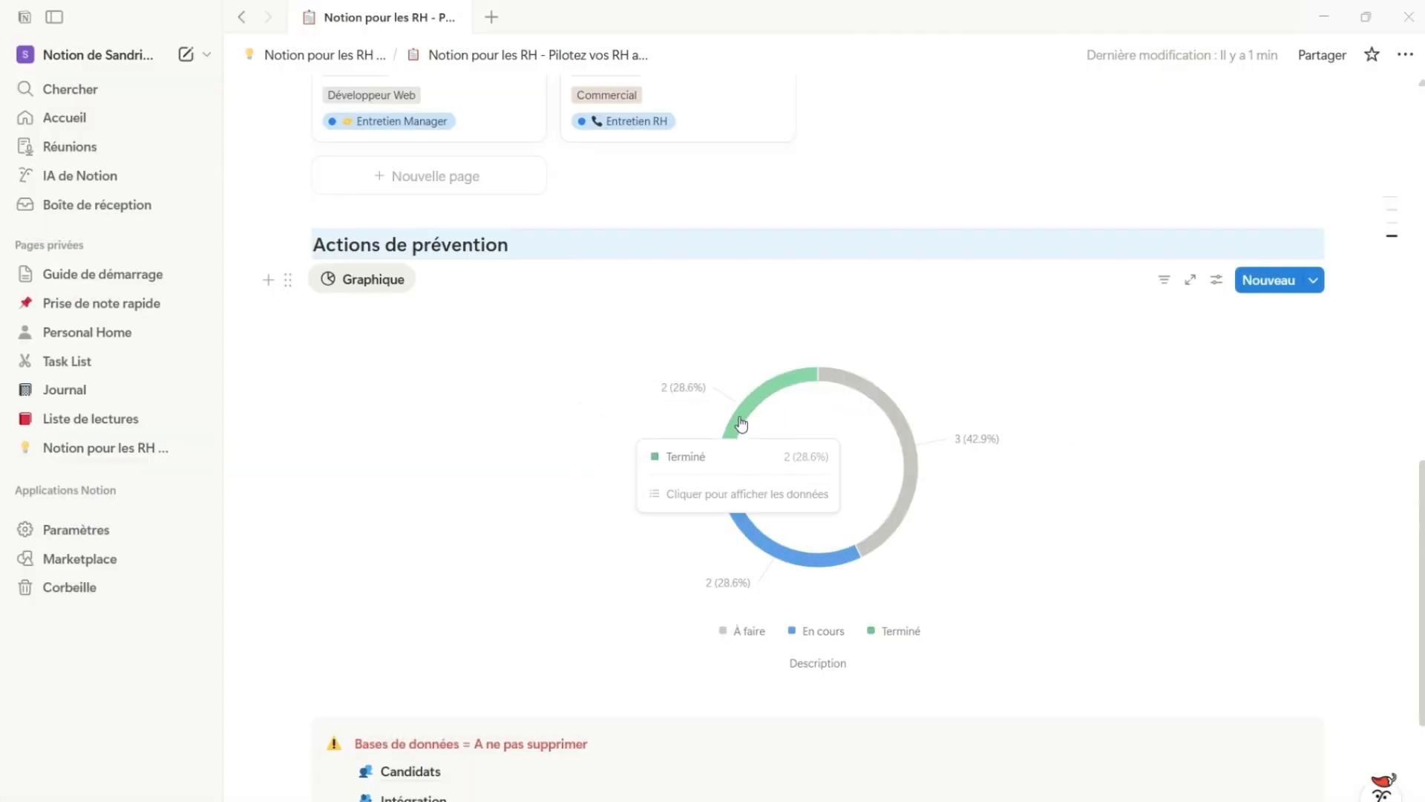
mouse_move(909, 466)
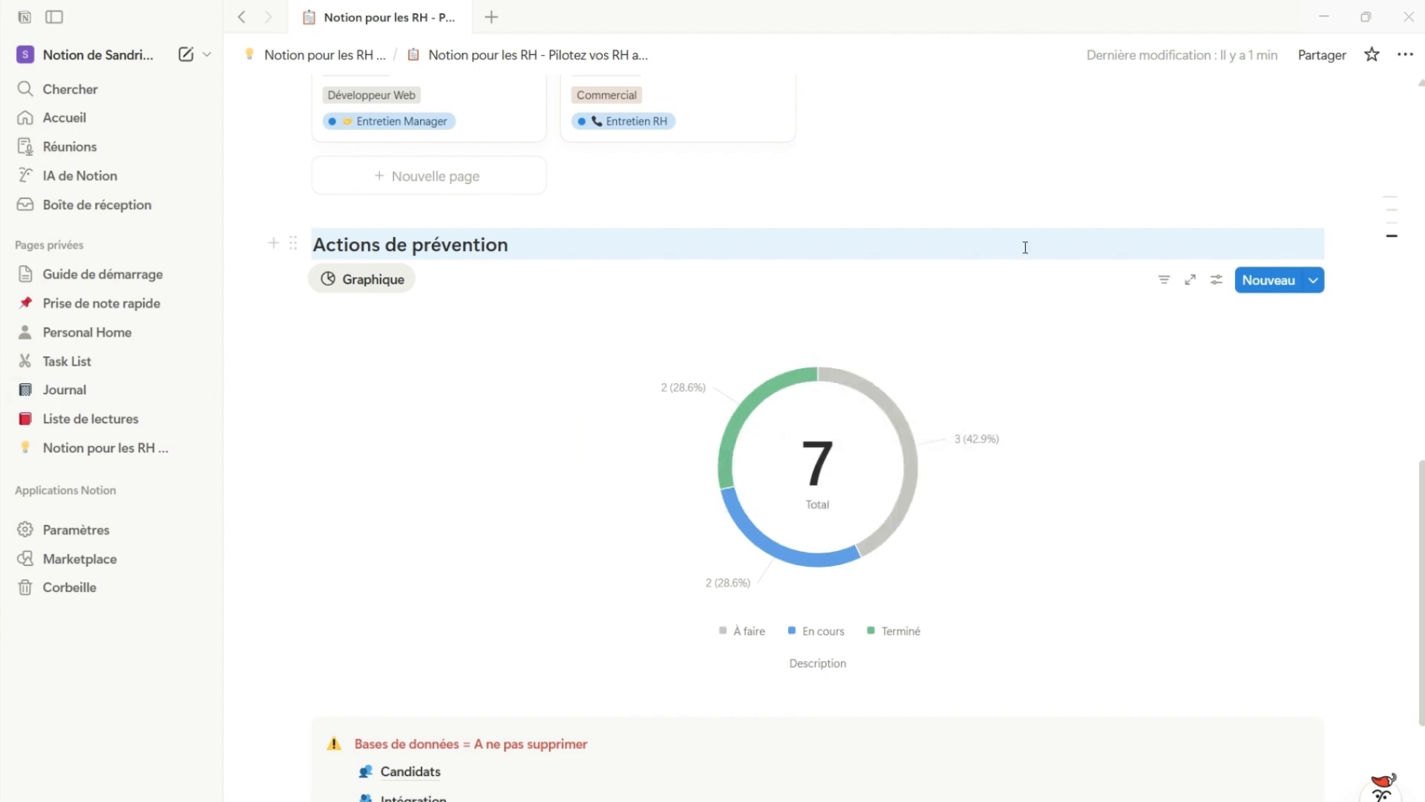
Collapse the view controls above the donut chart under the "Actions de prévention" heading
click(1138, 279)
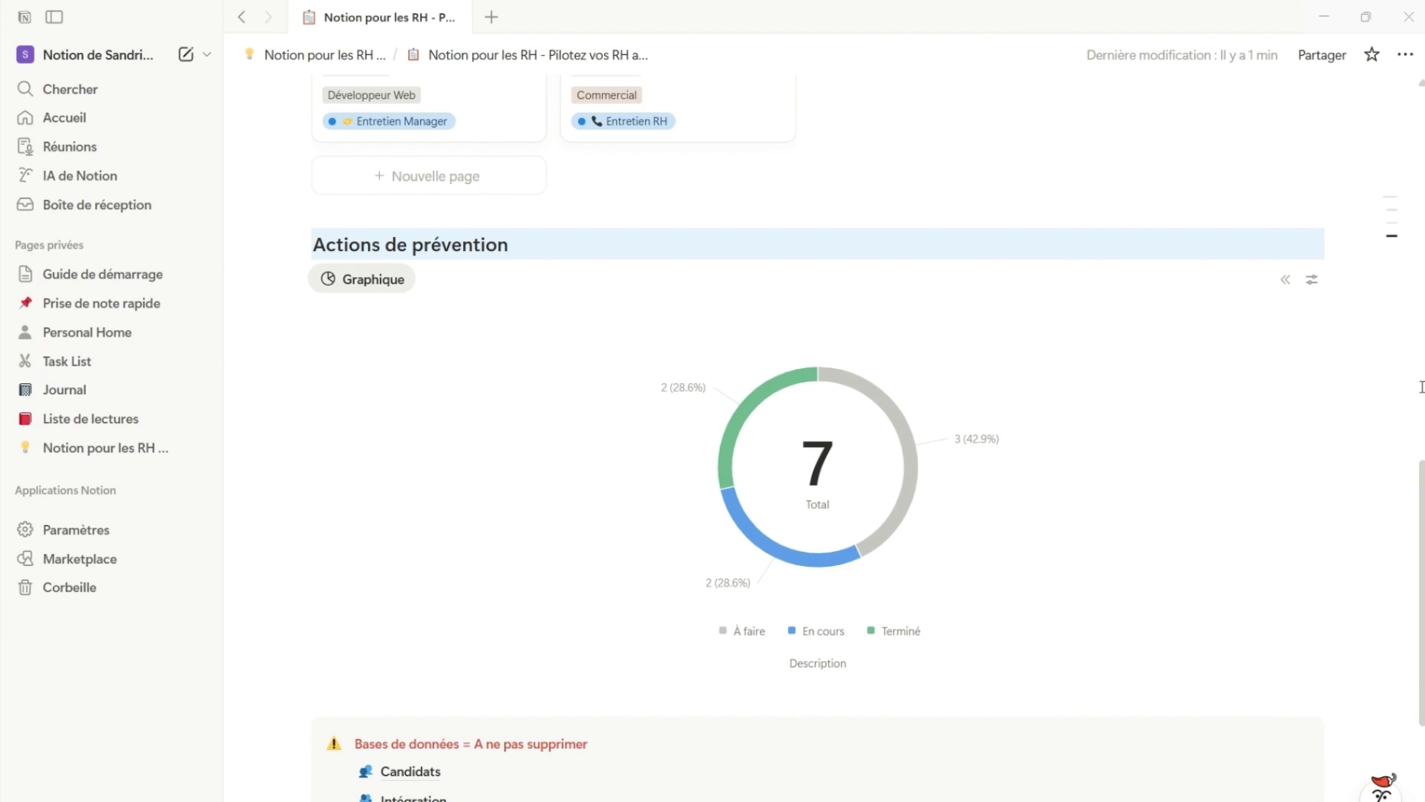
scroll(1308, 641, down, 4)
scroll(1307, 631, up, 2)
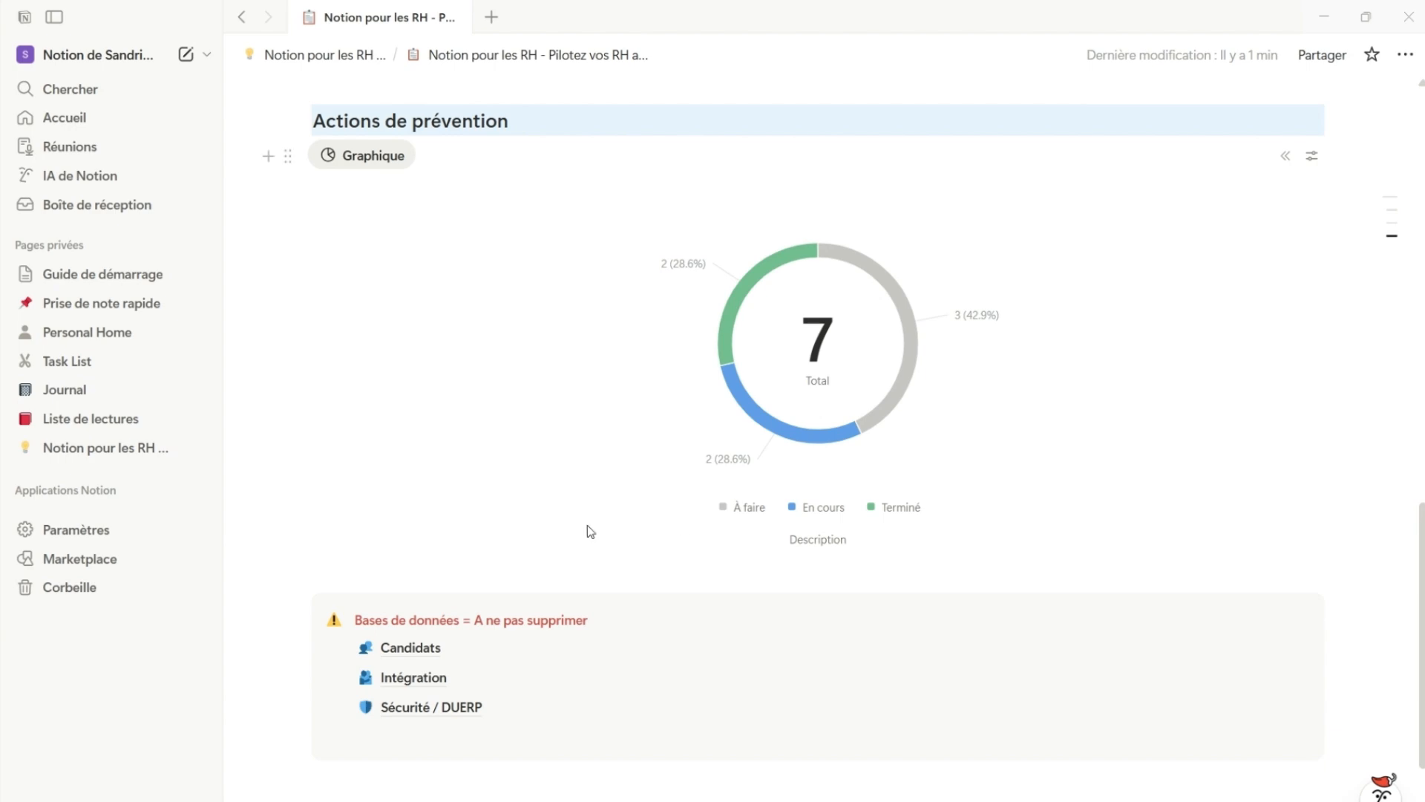
Review the whole HR dashboard, from the Recrutement and Onboarding views to the prevention chart
scroll(657, 450, up, 8)
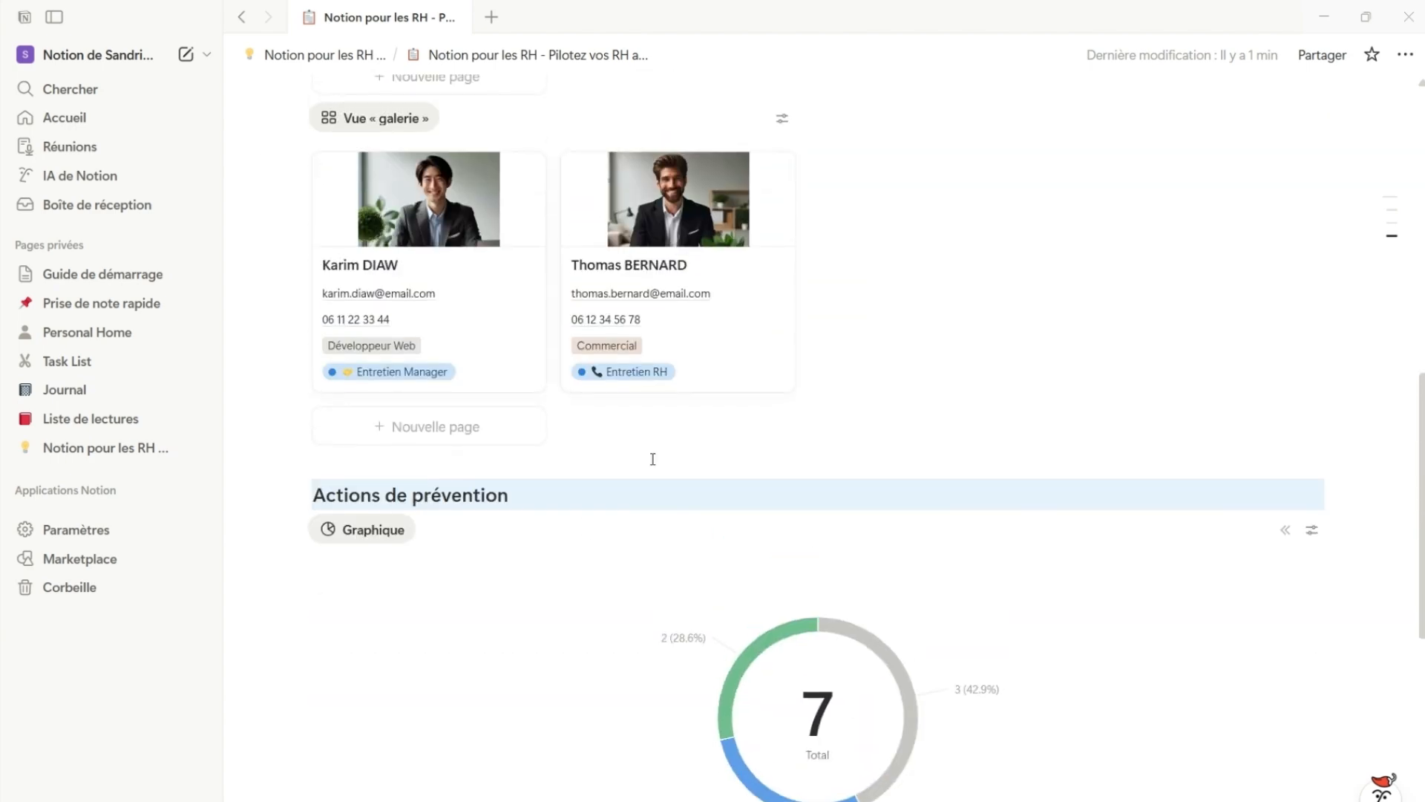
scroll(654, 463, up, 7)
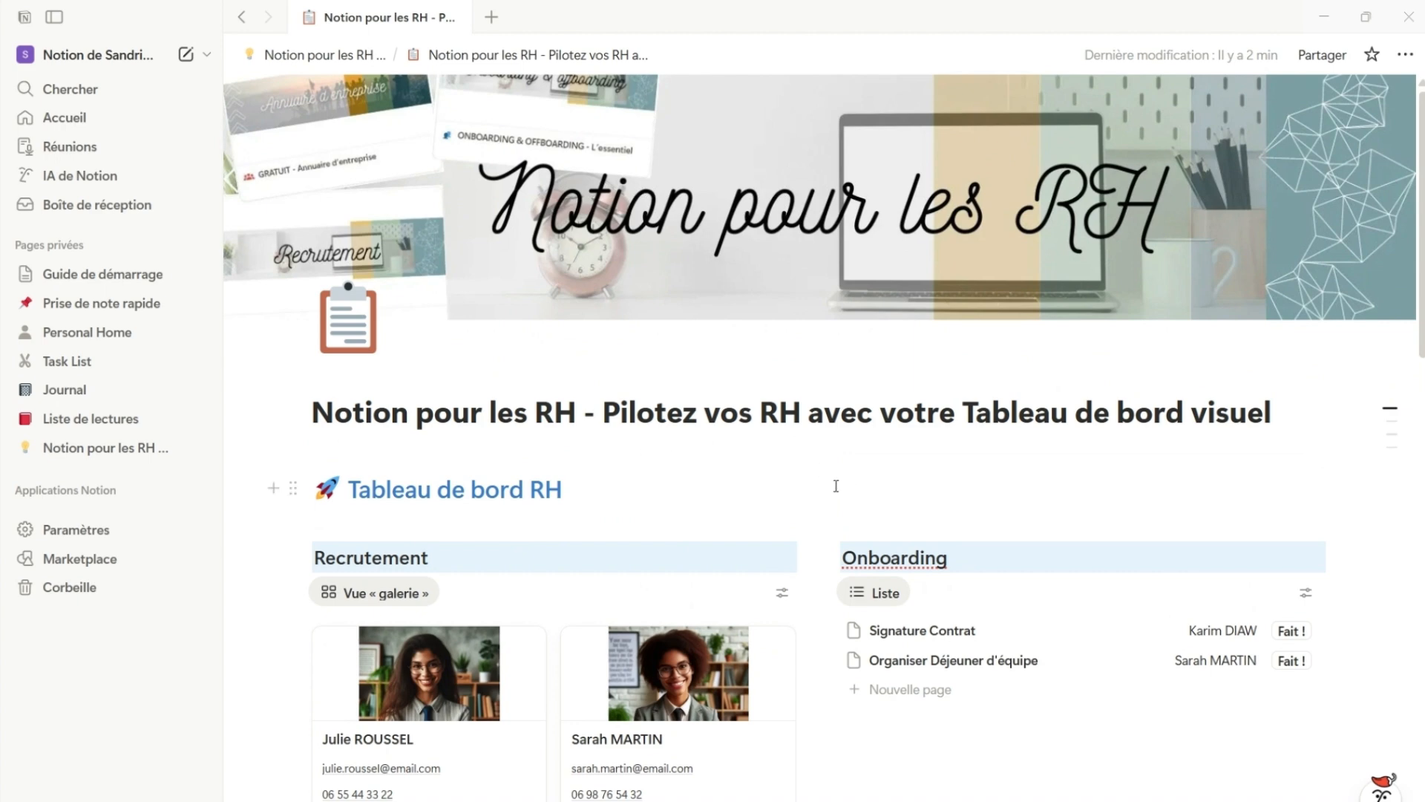
scroll(769, 446, down, 5)
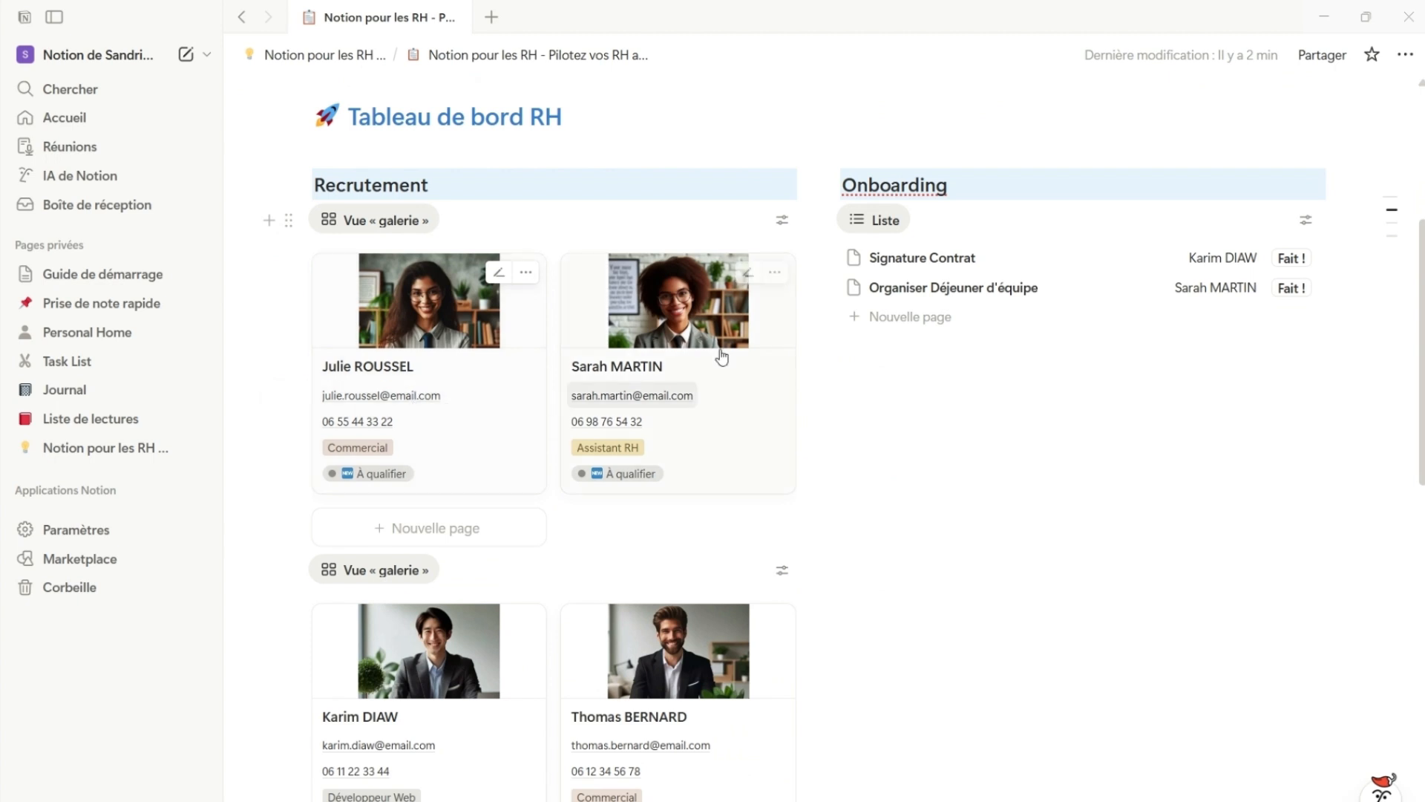
scroll(1116, 544, down, 6)
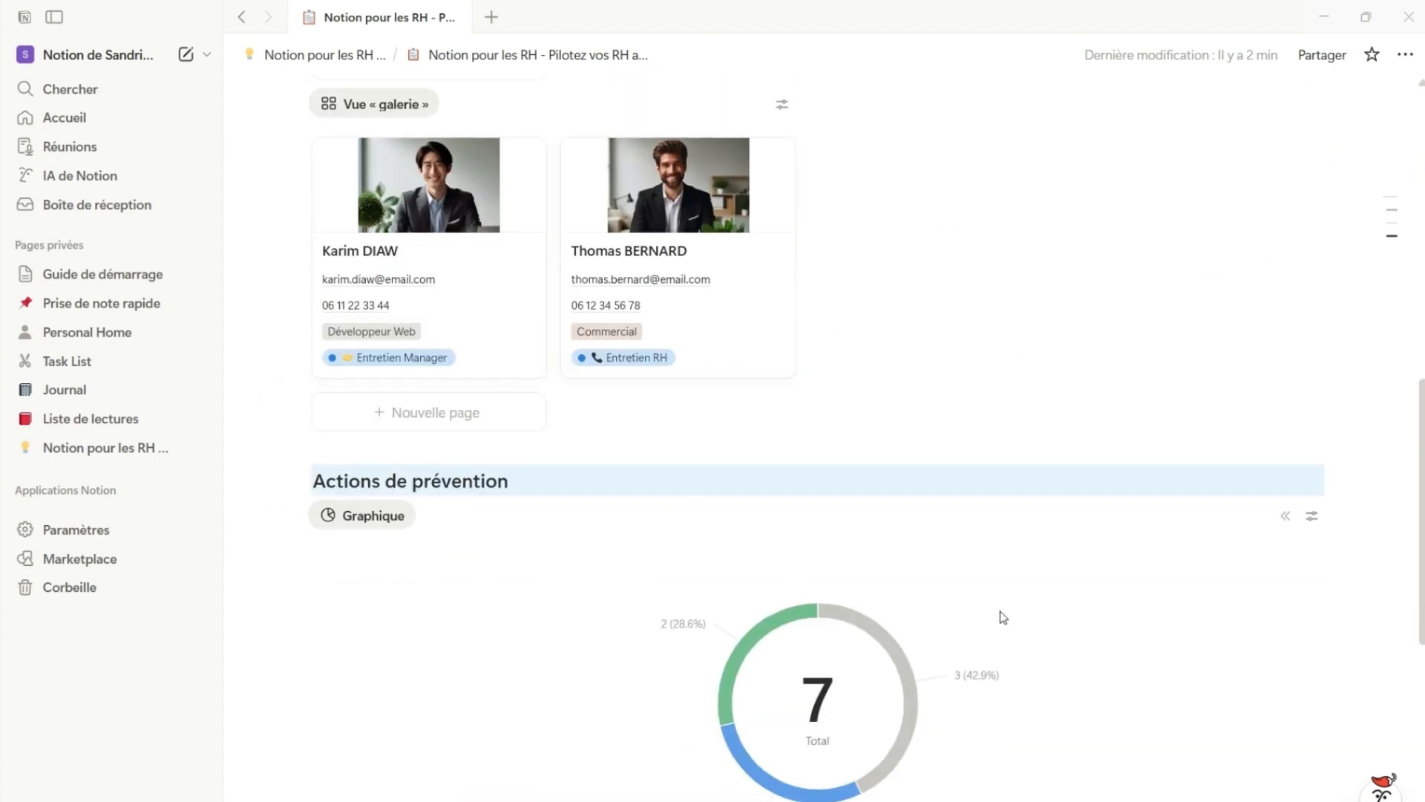